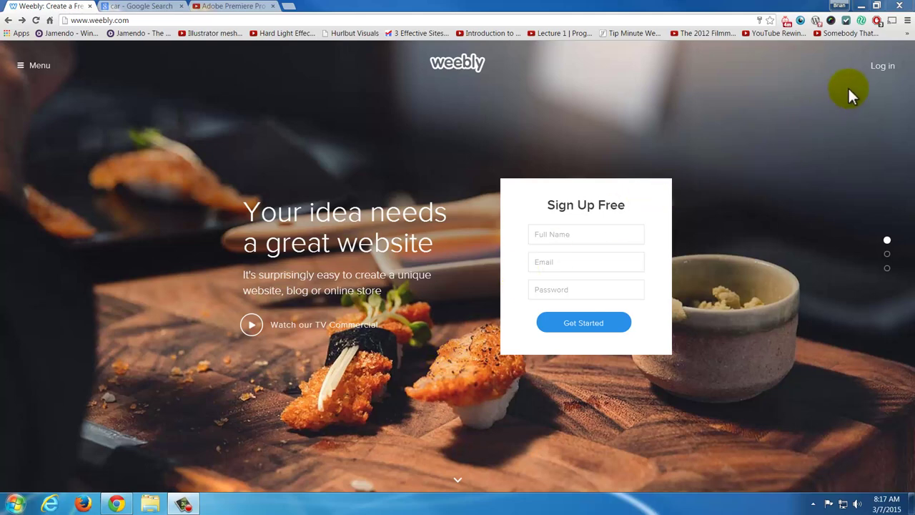
- Open the Log in overlay from the top right of the weebly.com home page
{"action": "left_click", "coordinate": [881, 67]}
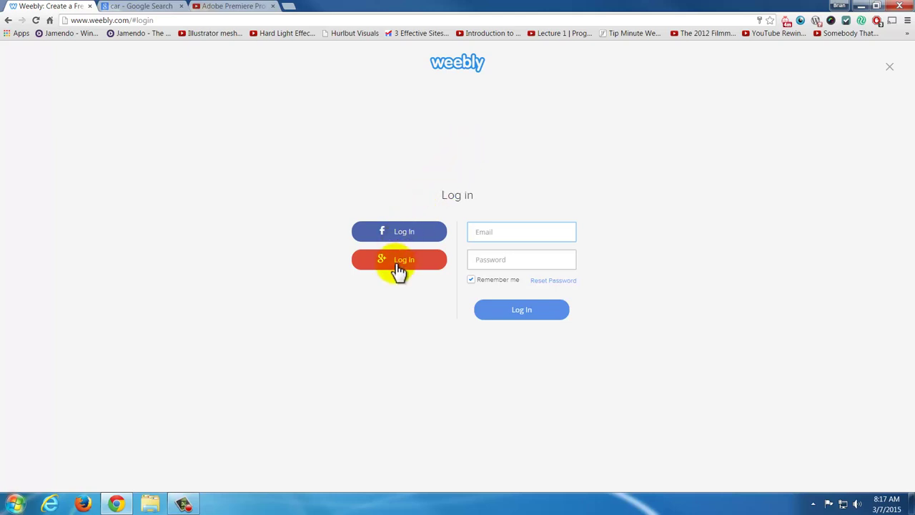
- Log in via Google+, pick the Google account, and accept Weebly's permission request
{"action": "left_click", "coordinate": [397, 262]}
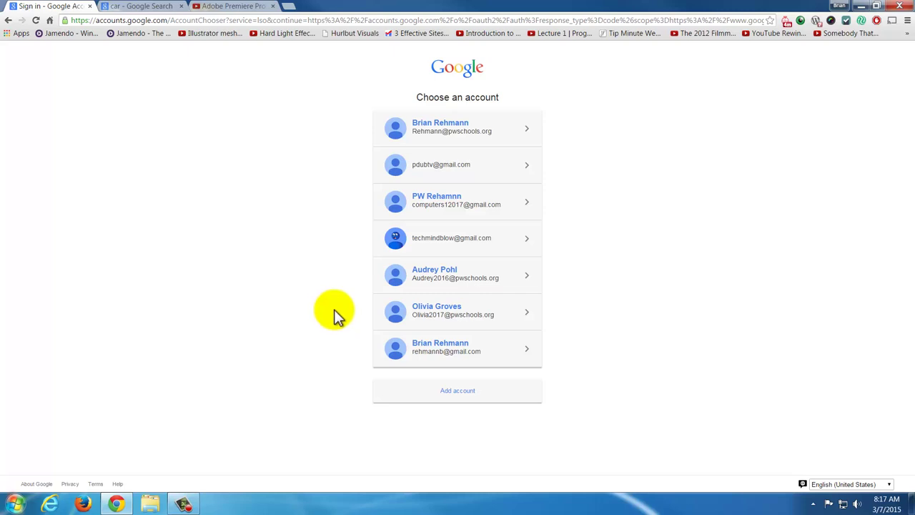
{"action": "left_click", "coordinate": [474, 165]}
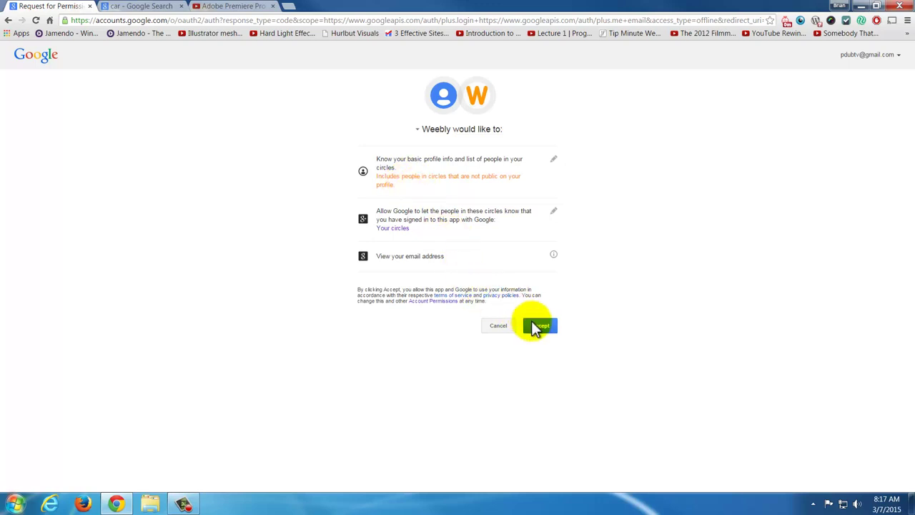
{"action": "left_click", "coordinate": [538, 326]}
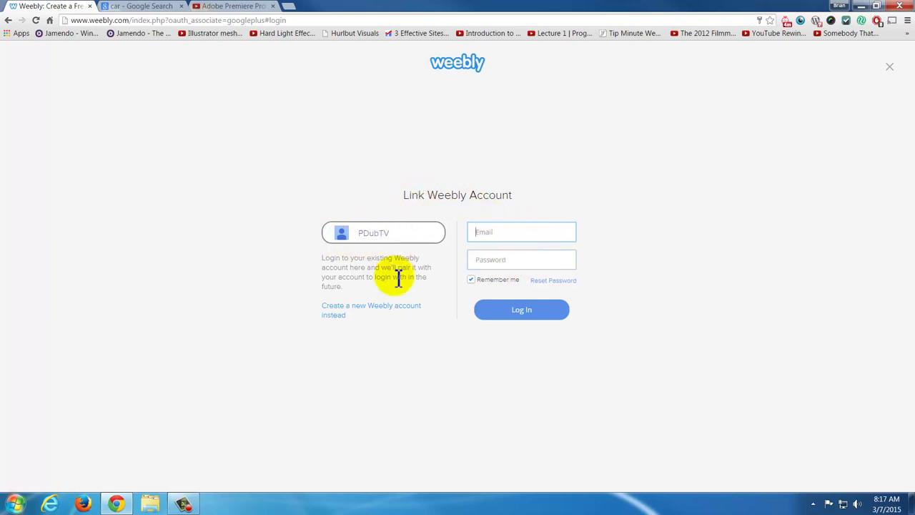
- Create a new Weebly account with the Google account and choose a Site project
{"action": "left_click", "coordinate": [378, 311]}
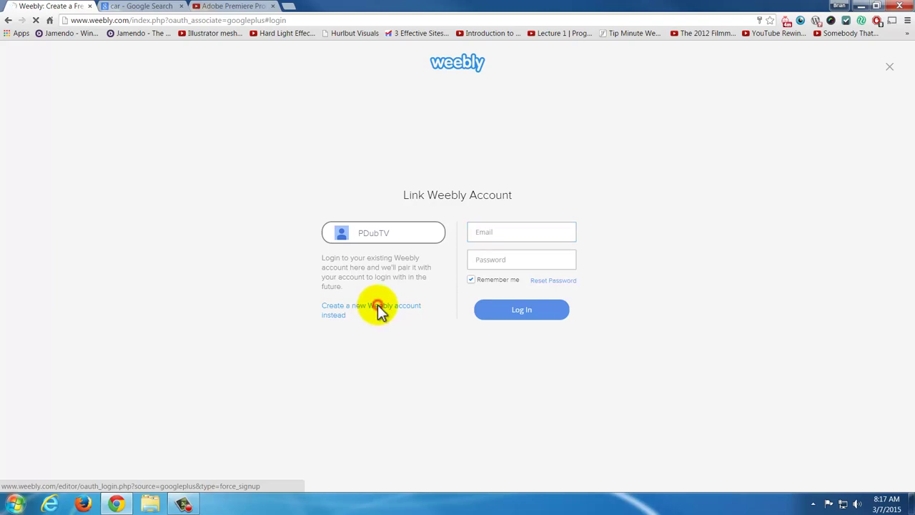
{"action": "left_click", "coordinate": [438, 177]}
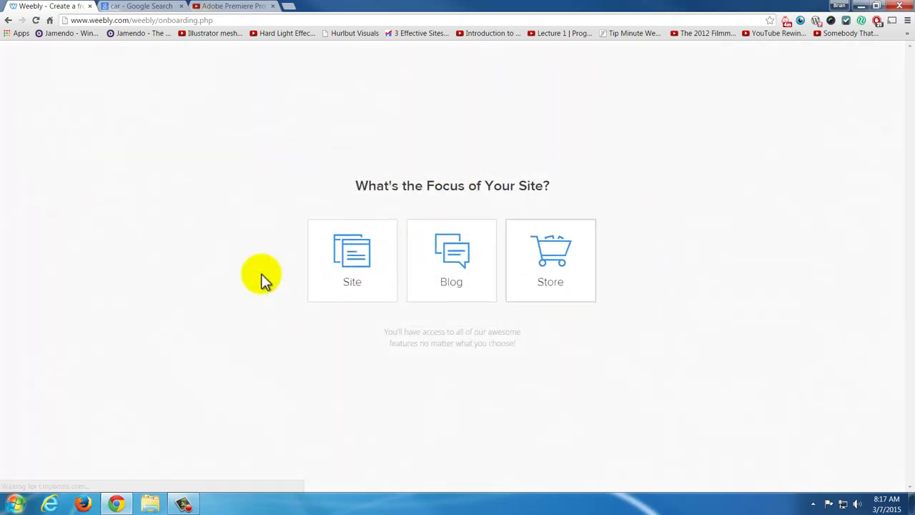
{"action": "left_click", "coordinate": [353, 257]}
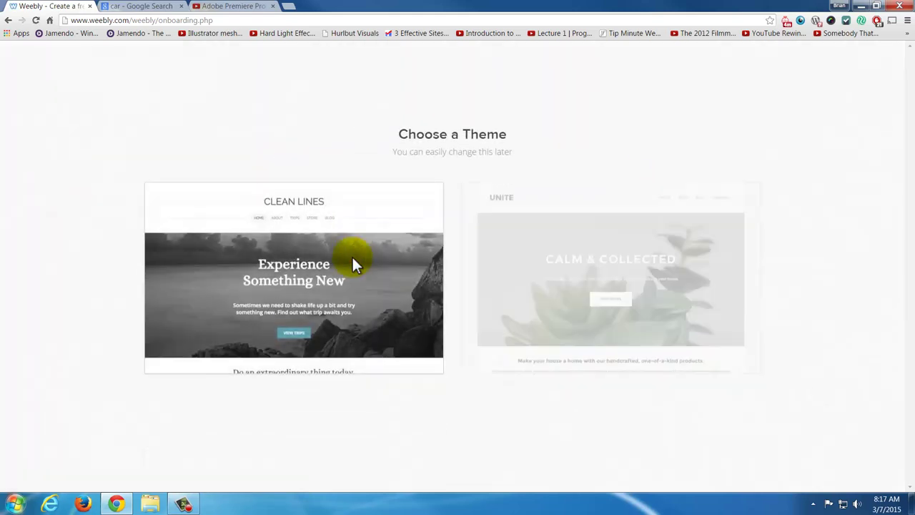
- Choose the Paris theme from the theme gallery
{"action": "scroll", "coordinate": [458, 248], "scroll_direction": "down", "scroll_amount": 3}
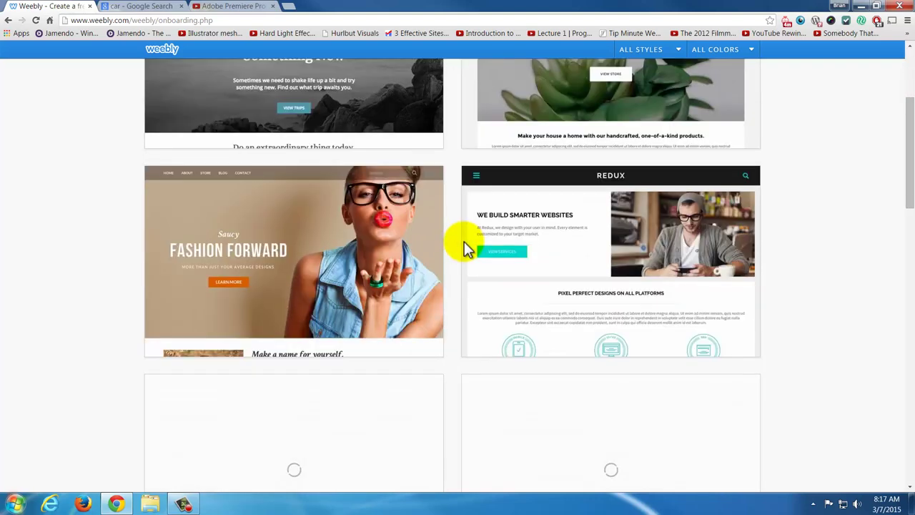
{"action": "scroll", "coordinate": [463, 249], "scroll_direction": "down", "scroll_amount": 3}
{"action": "scroll", "coordinate": [463, 250], "scroll_direction": "down", "scroll_amount": 3}
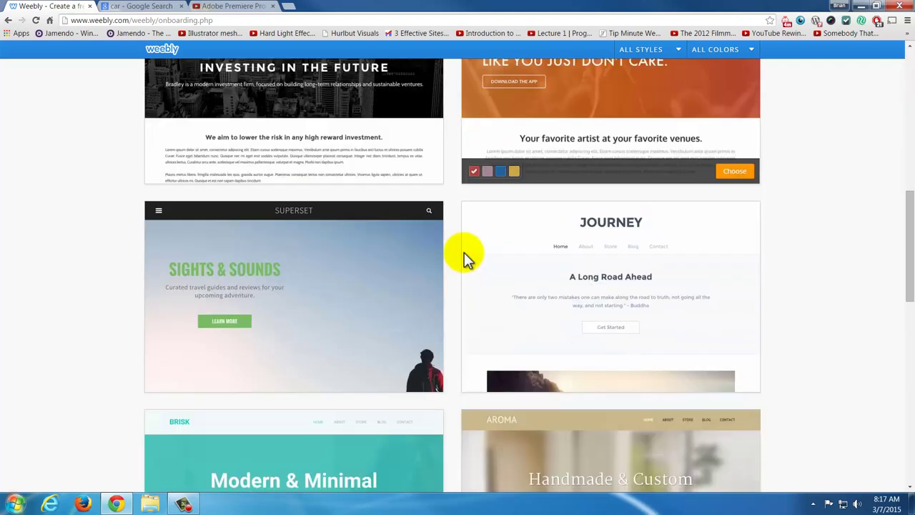
{"action": "scroll", "coordinate": [464, 253], "scroll_direction": "down", "scroll_amount": 3}
{"action": "scroll", "coordinate": [464, 253], "scroll_direction": "down", "scroll_amount": 3}
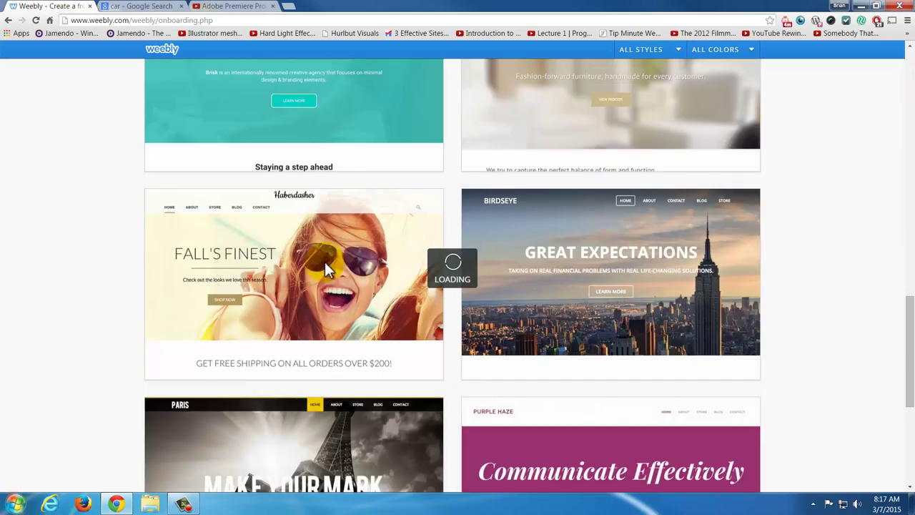
{"action": "scroll", "coordinate": [602, 290], "scroll_direction": "down", "scroll_amount": 3}
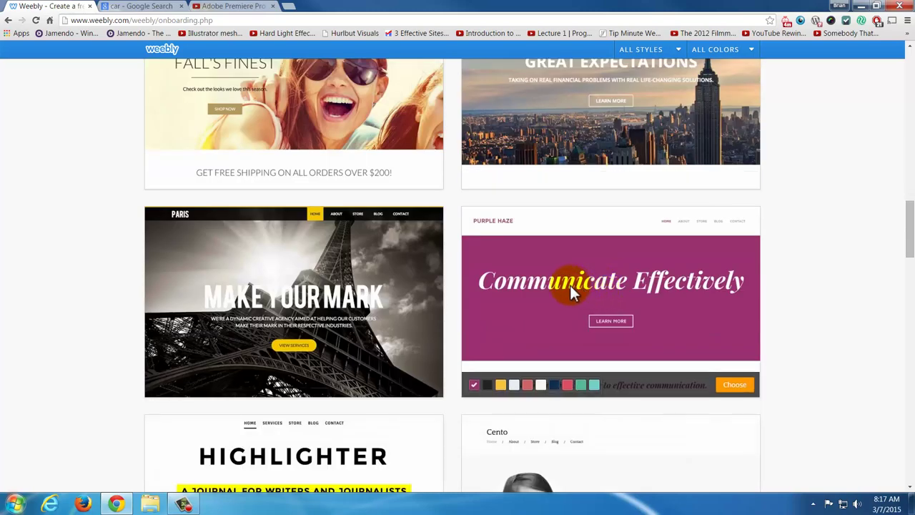
{"action": "scroll", "coordinate": [540, 283], "scroll_direction": "down", "scroll_amount": 3}
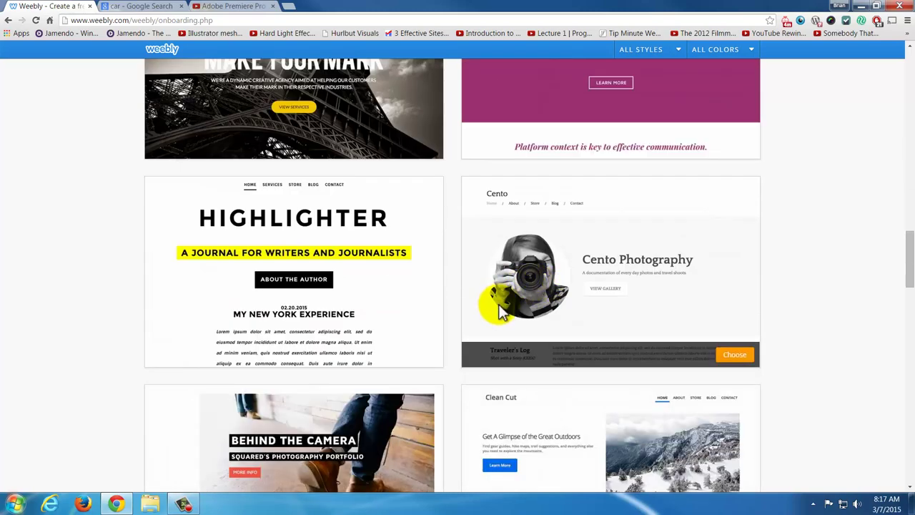
{"action": "scroll", "coordinate": [501, 293], "scroll_direction": "down", "scroll_amount": 2}
{"action": "scroll", "coordinate": [394, 308], "scroll_direction": "up", "scroll_amount": 4}
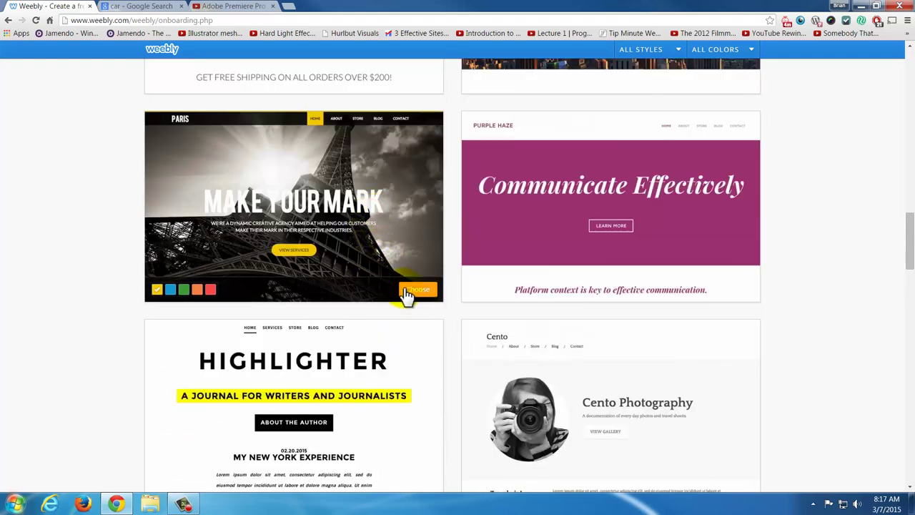
{"action": "left_click", "coordinate": [415, 290]}
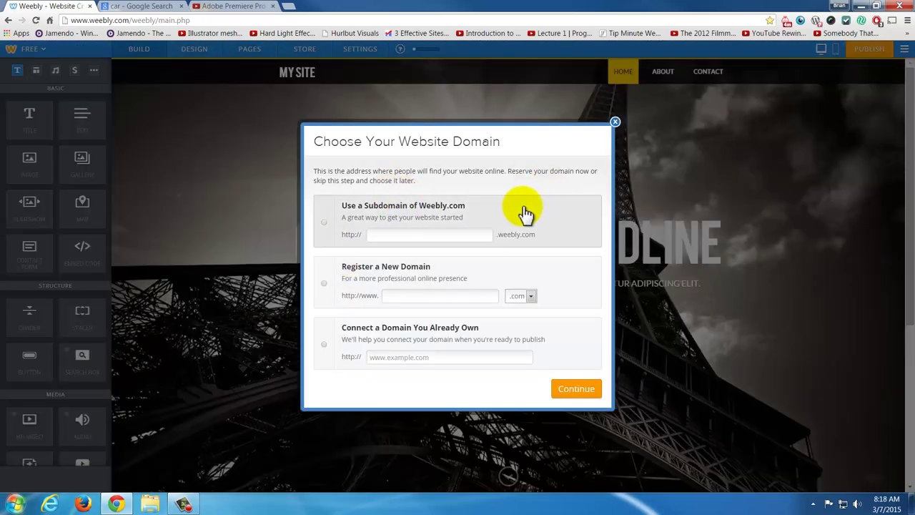
- Use a free weebly.com subdomain set to the owner's name and continue once it shows Available
{"action": "left_click", "coordinate": [408, 236]}
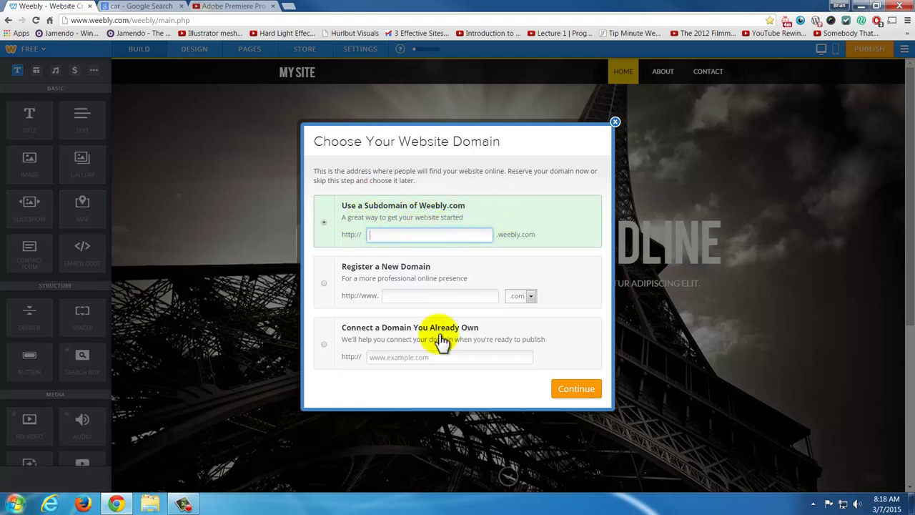
{"action": "left_click", "coordinate": [412, 236]}
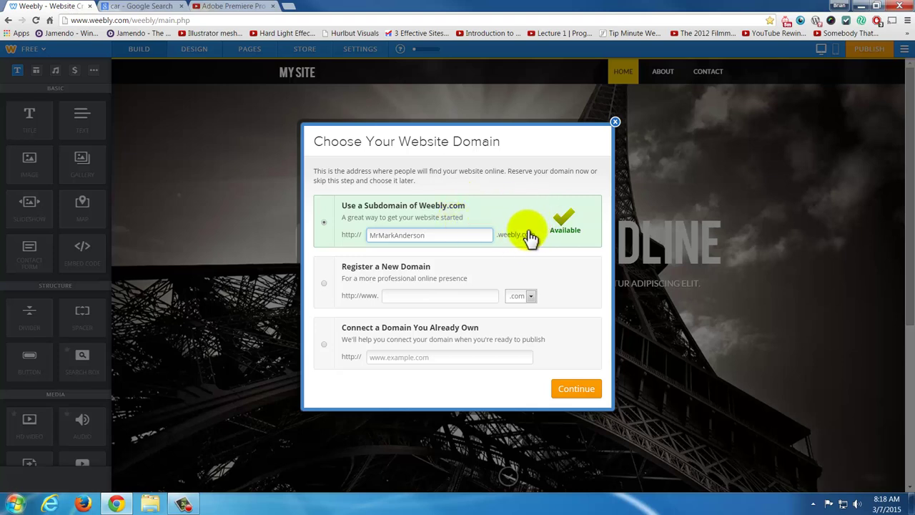
{"action": "left_click", "coordinate": [572, 390]}
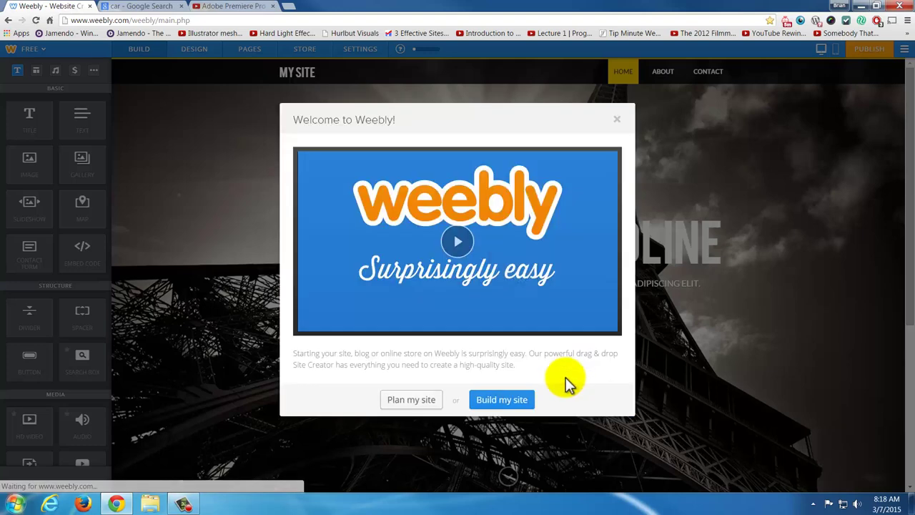
- Close the welcome dialog and type the owner's name followed by WEBSITE as the headline
{"action": "left_click", "coordinate": [499, 402]}
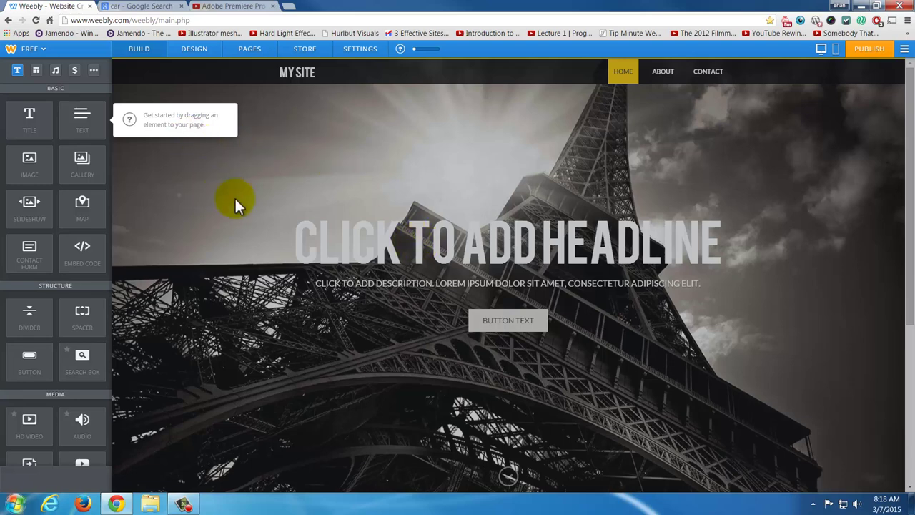
{"action": "left_click", "coordinate": [276, 164]}
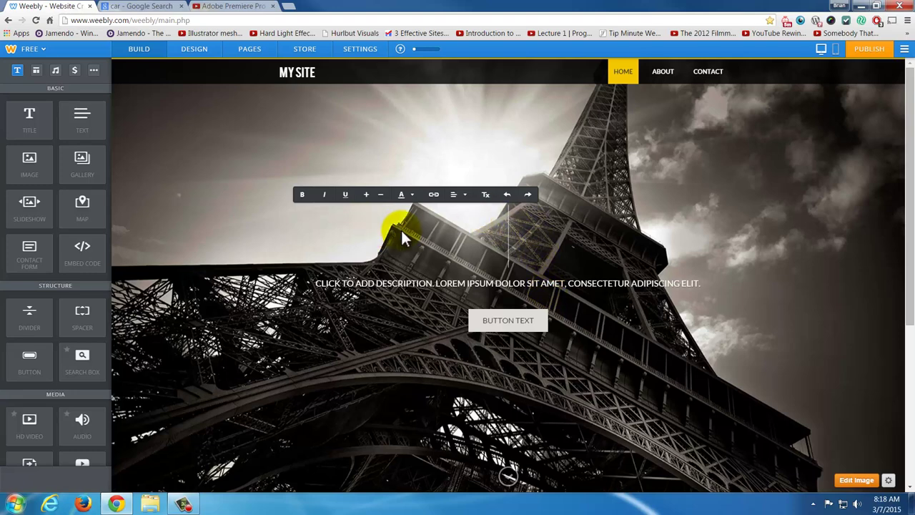
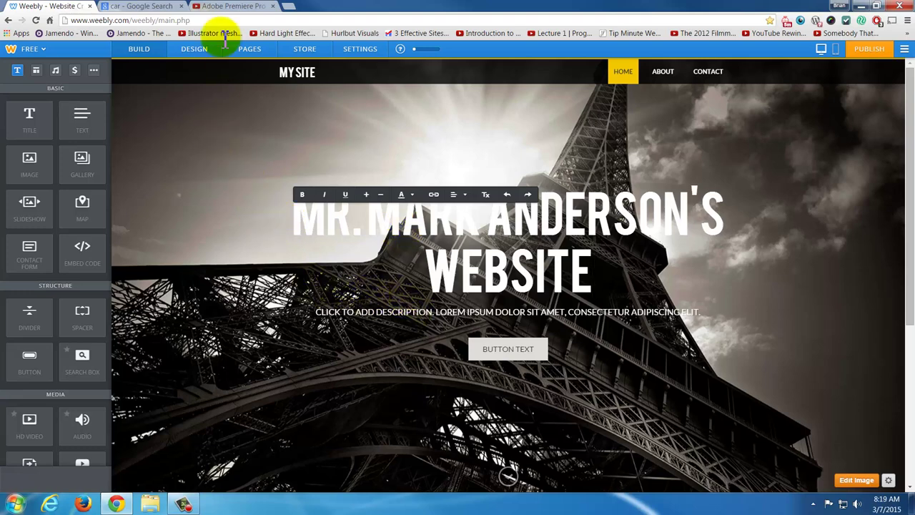
- Change the theme to Redux with its blue colour variant
{"action": "left_click", "coordinate": [200, 50]}
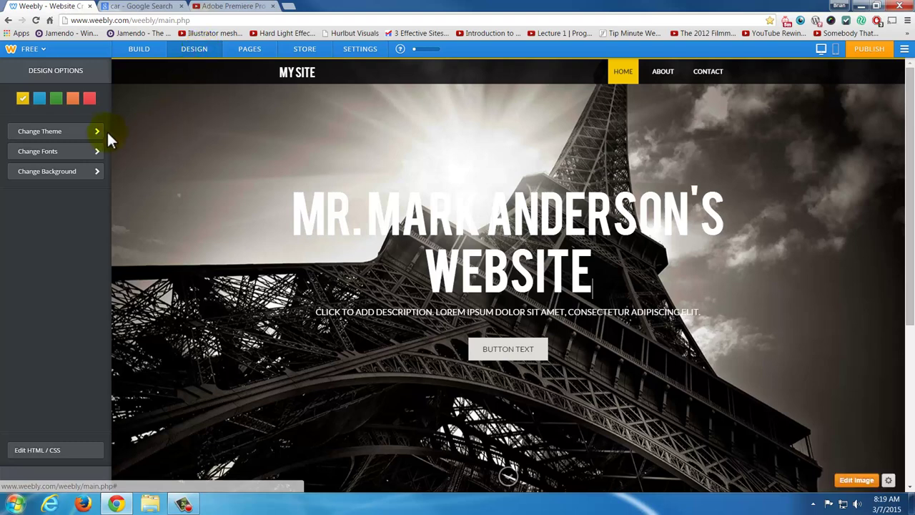
{"action": "left_click", "coordinate": [82, 134]}
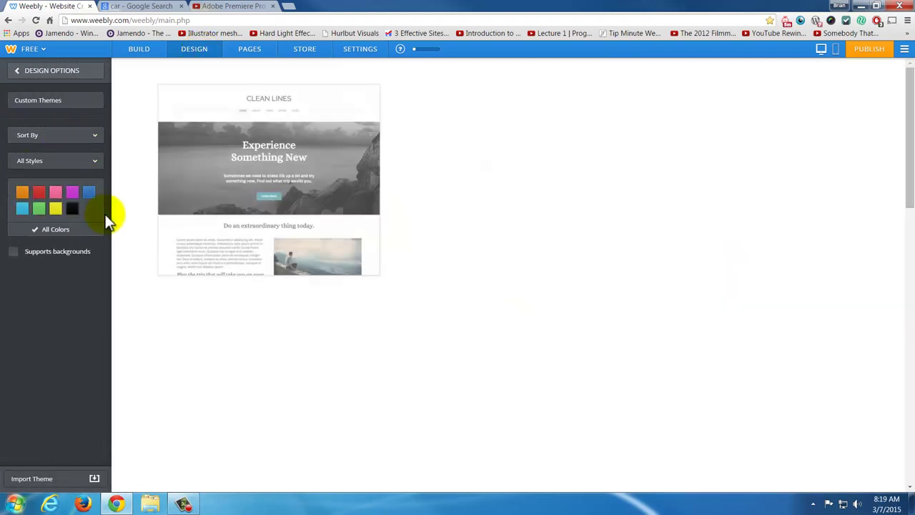
{"action": "mouse_move", "coordinate": [765, 175]}
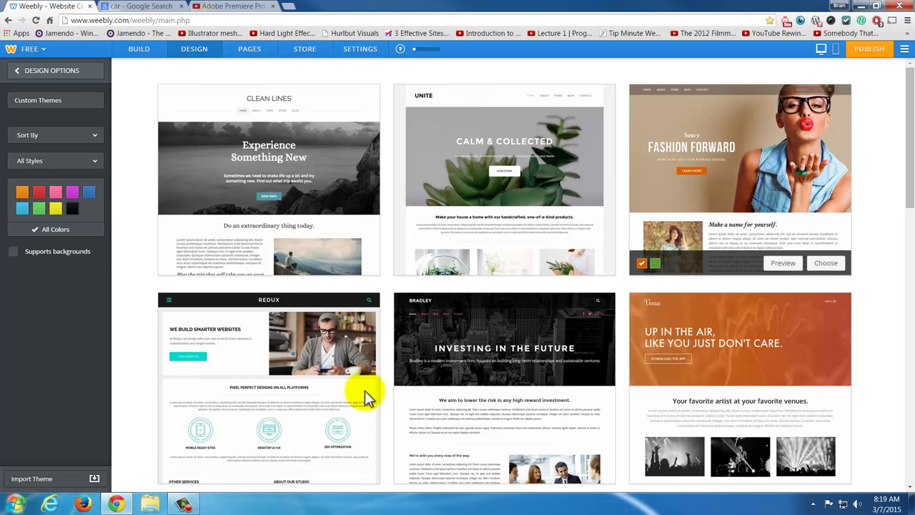
{"action": "mouse_move", "coordinate": [265, 374]}
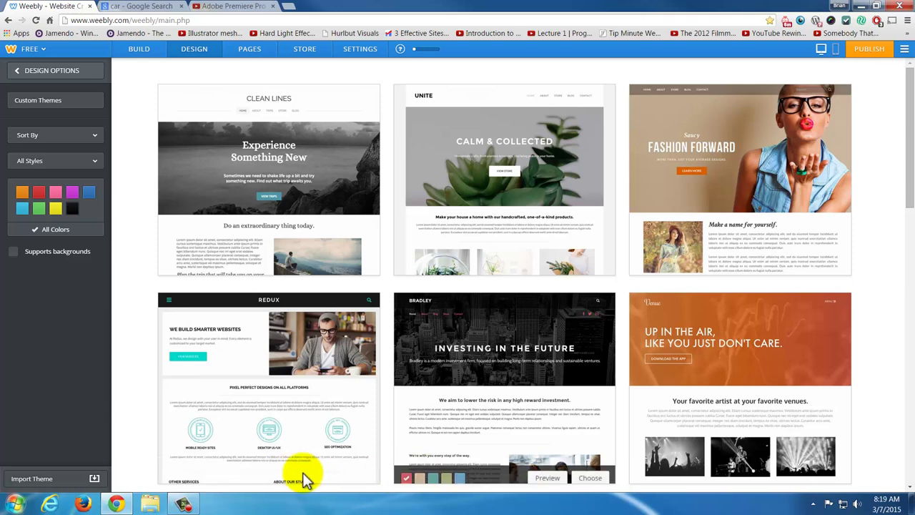
{"action": "left_click", "coordinate": [225, 472]}
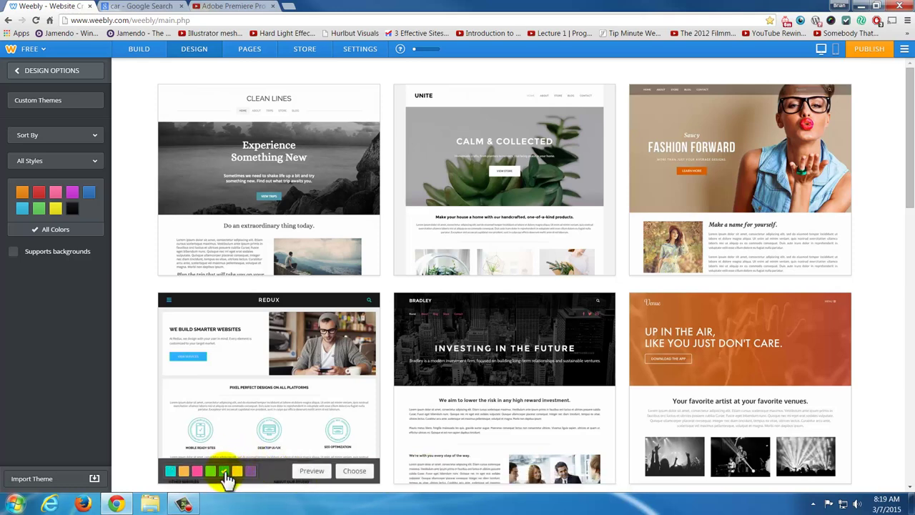
{"action": "left_click", "coordinate": [353, 472]}
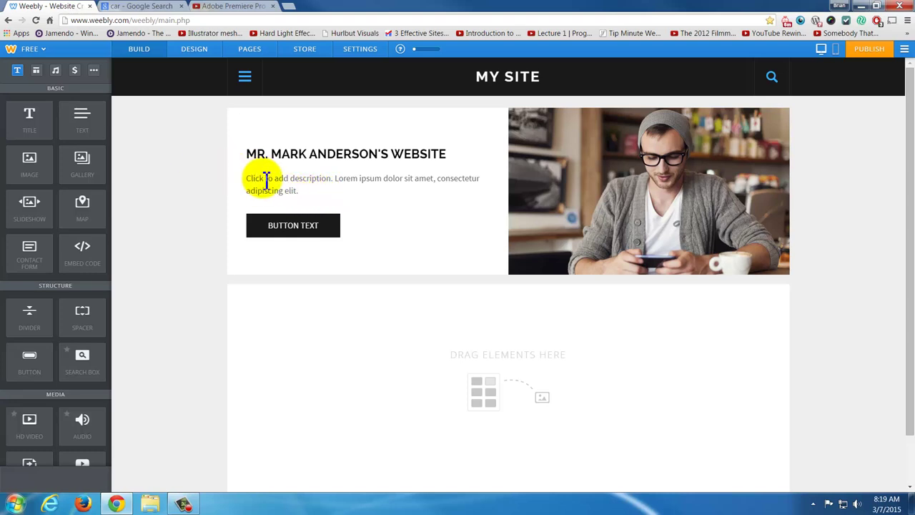
- Set the Home page layout to Short Header and save
{"action": "left_click", "coordinate": [300, 188]}
{"action": "left_click", "coordinate": [353, 190]}
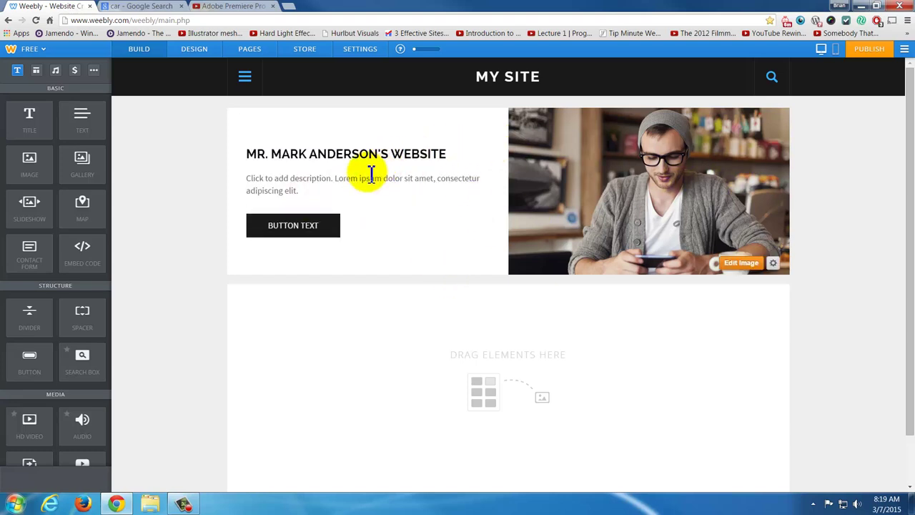
{"action": "left_click", "coordinate": [246, 48]}
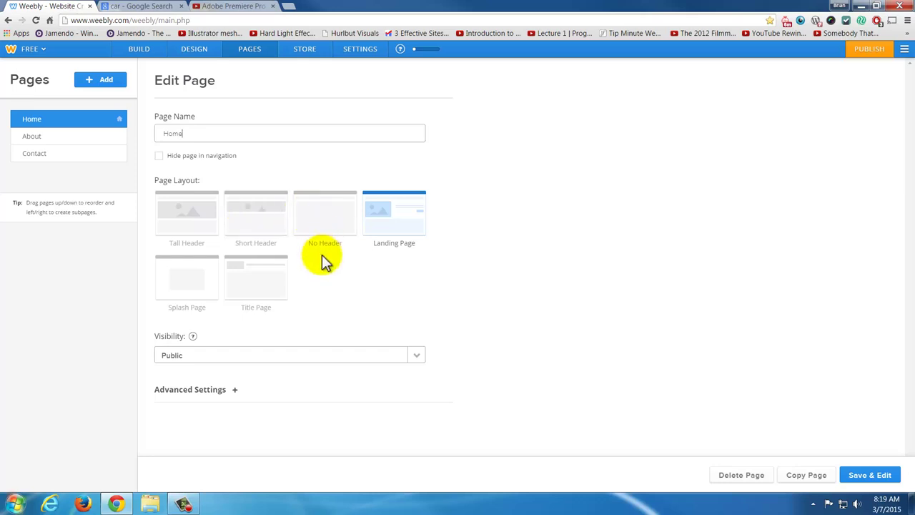
{"action": "left_click", "coordinate": [252, 223]}
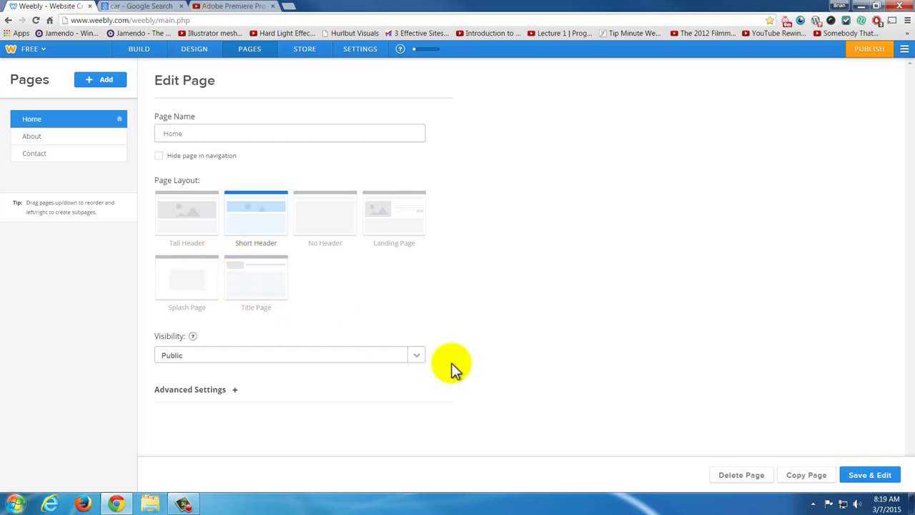
{"action": "left_click", "coordinate": [870, 477]}
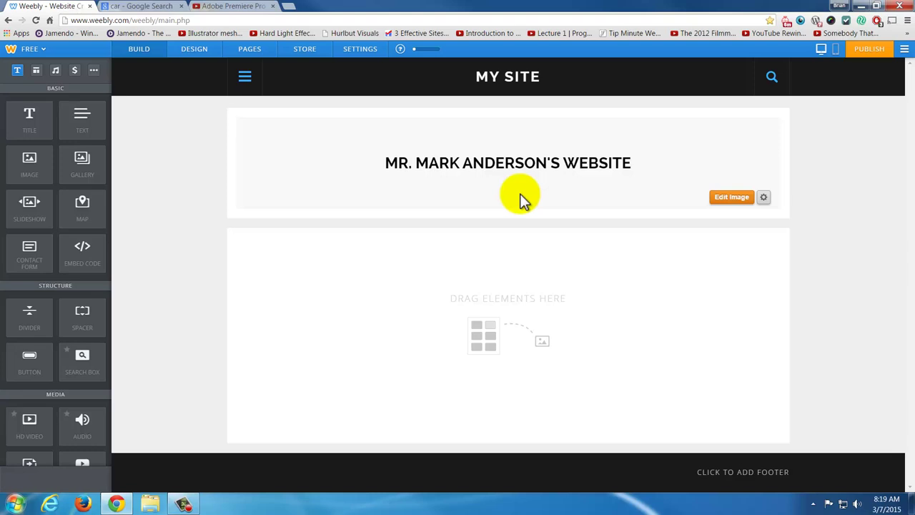
- Pick the green-jacket cyclist photo as the header background image
{"action": "left_click", "coordinate": [732, 197]}
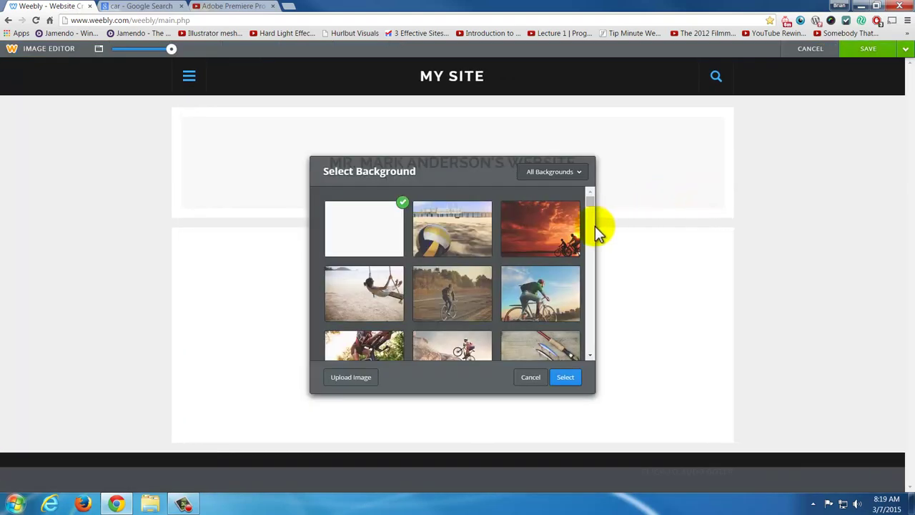
{"action": "scroll", "coordinate": [538, 282], "scroll_direction": "down", "scroll_amount": 2}
{"action": "scroll", "coordinate": [537, 282], "scroll_direction": "up", "scroll_amount": 3}
{"action": "scroll", "coordinate": [476, 293], "scroll_direction": "down", "scroll_amount": 1}
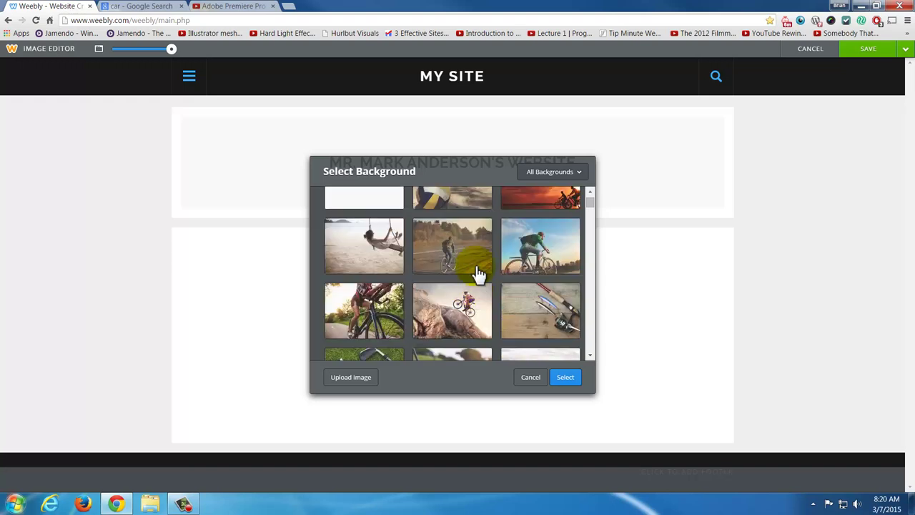
{"action": "left_click", "coordinate": [462, 244]}
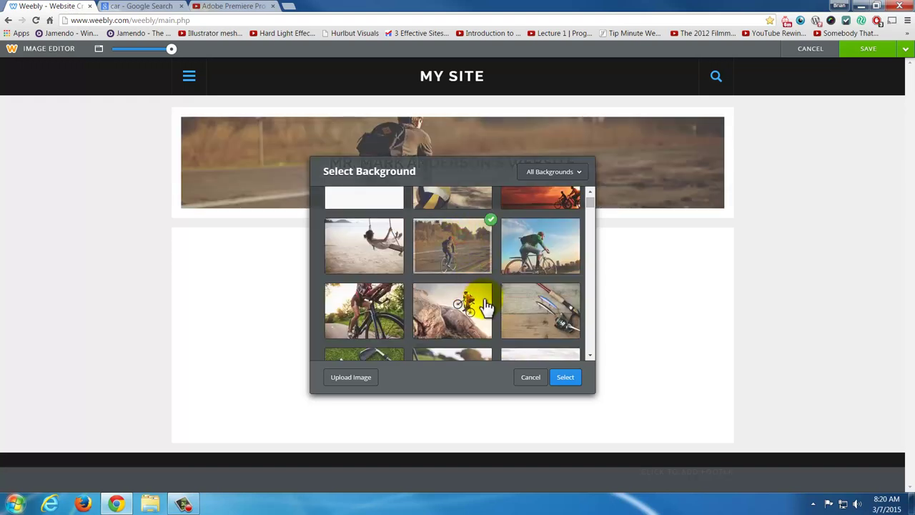
{"action": "left_click", "coordinate": [537, 264]}
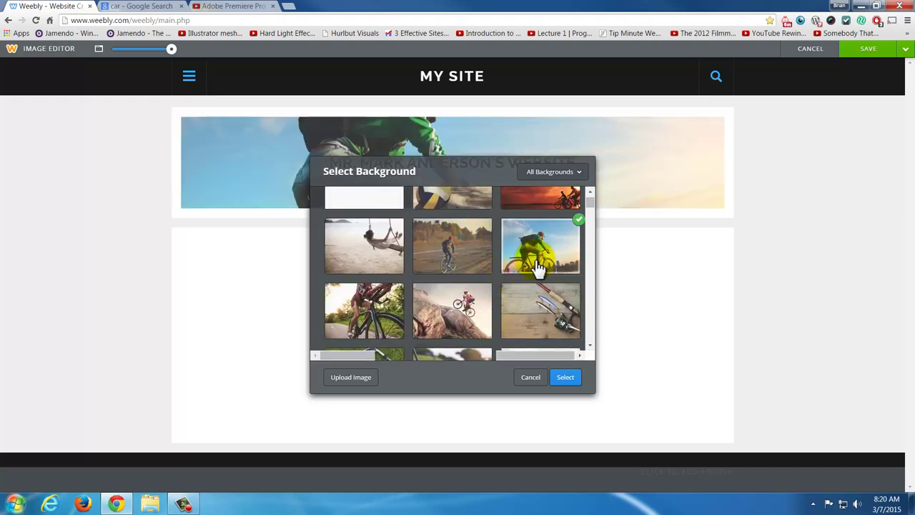
{"action": "left_click", "coordinate": [537, 254]}
{"action": "left_click", "coordinate": [564, 384]}
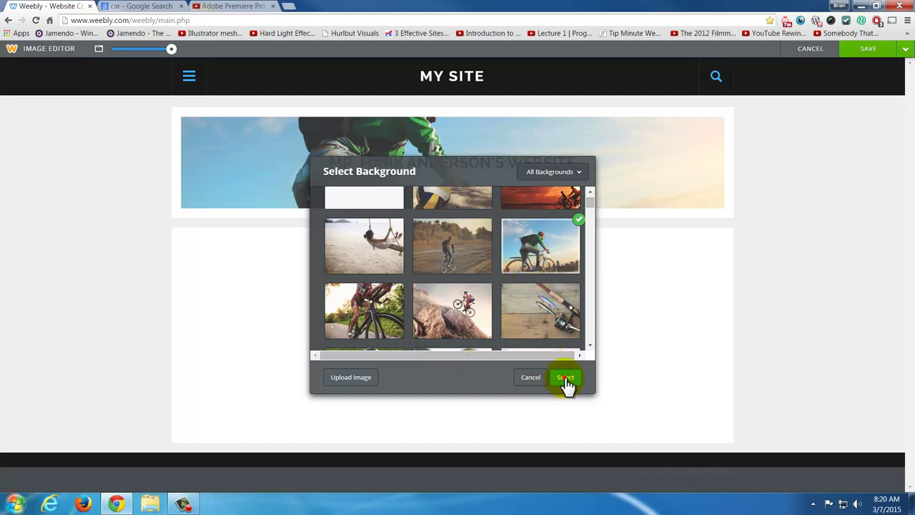
{"action": "left_click", "coordinate": [565, 380]}
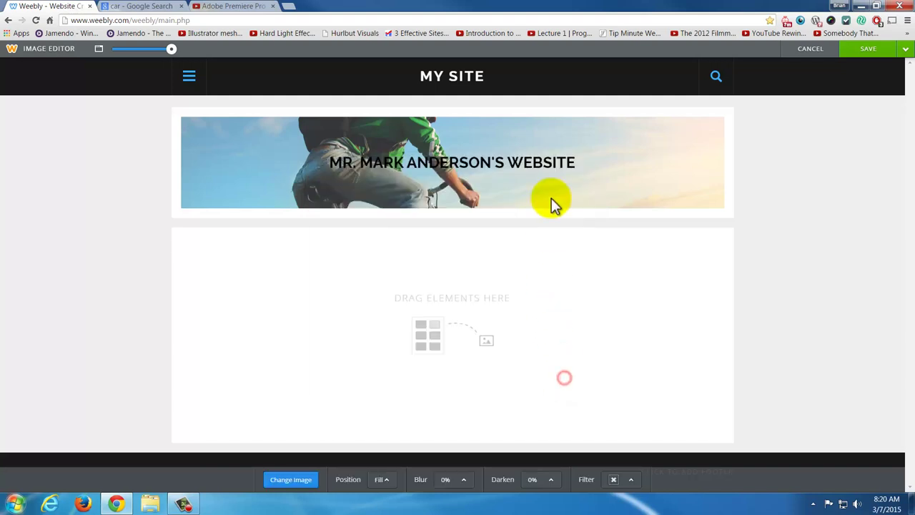
- Set the header background position to Fill after trying Left and Center
{"action": "left_click", "coordinate": [384, 483]}
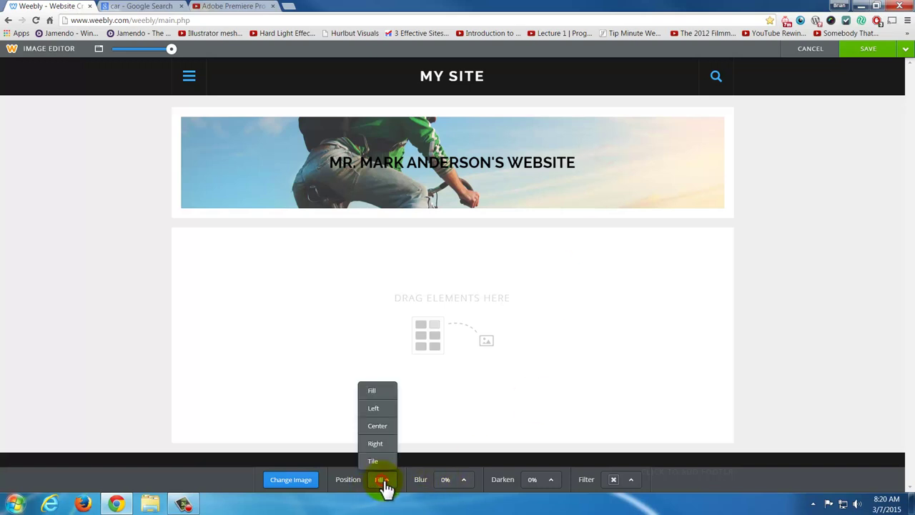
{"action": "left_click", "coordinate": [382, 413]}
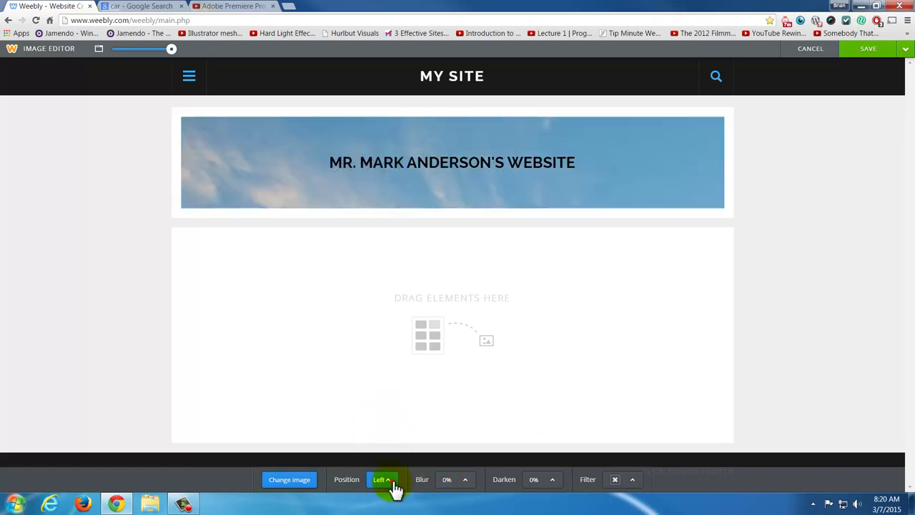
{"action": "left_click", "coordinate": [392, 481]}
{"action": "left_click", "coordinate": [386, 427]}
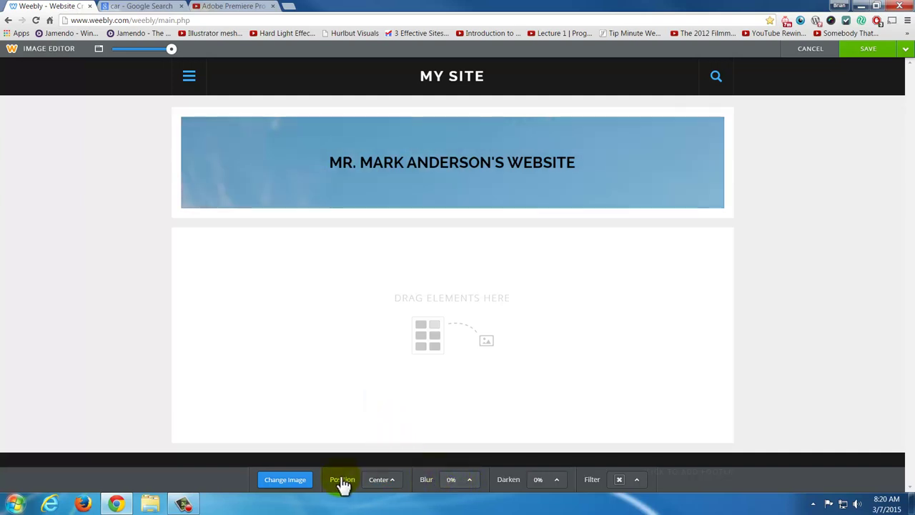
{"action": "left_click", "coordinate": [375, 483]}
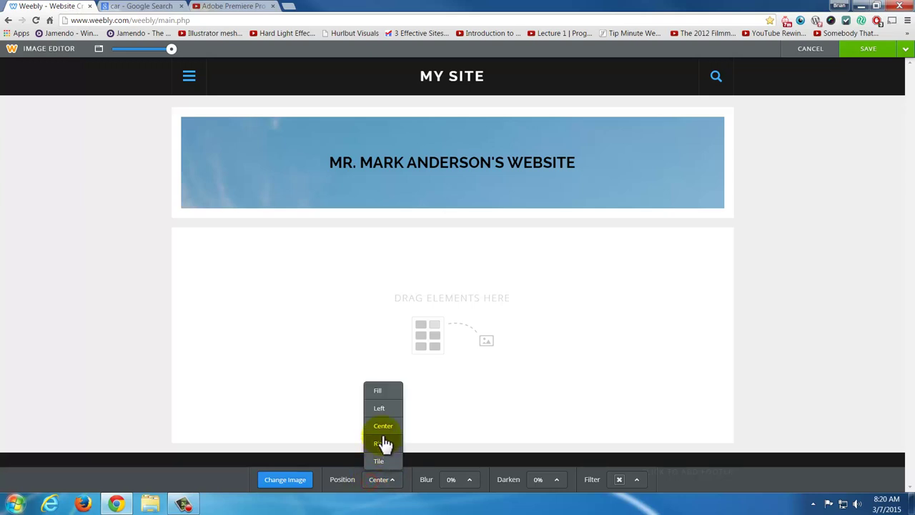
{"action": "left_click", "coordinate": [383, 428]}
{"action": "left_click", "coordinate": [384, 483]}
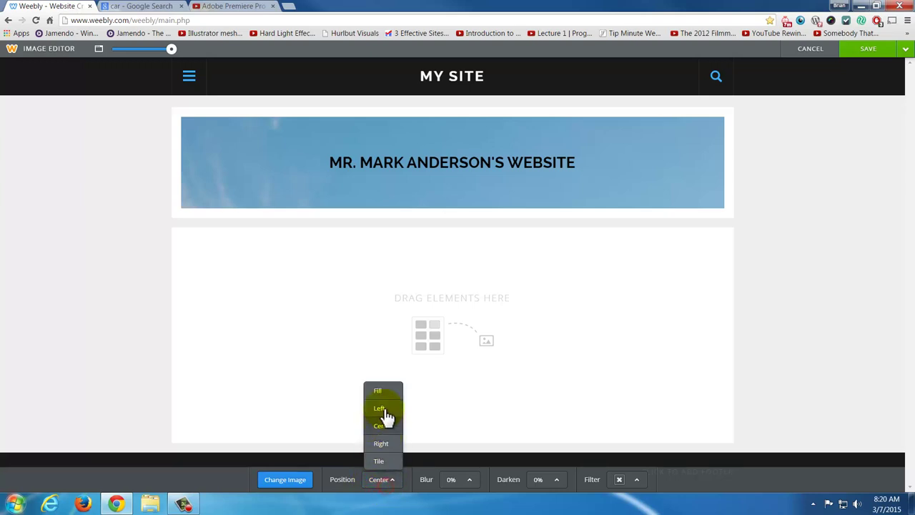
{"action": "left_click", "coordinate": [379, 391]}
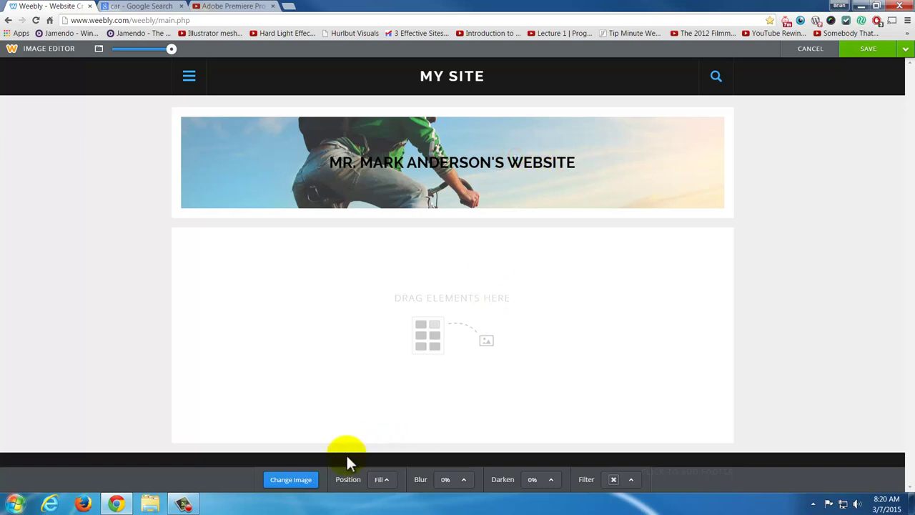
- Keep the cyclist photo and save the header image to all pages
{"action": "left_click", "coordinate": [294, 480]}
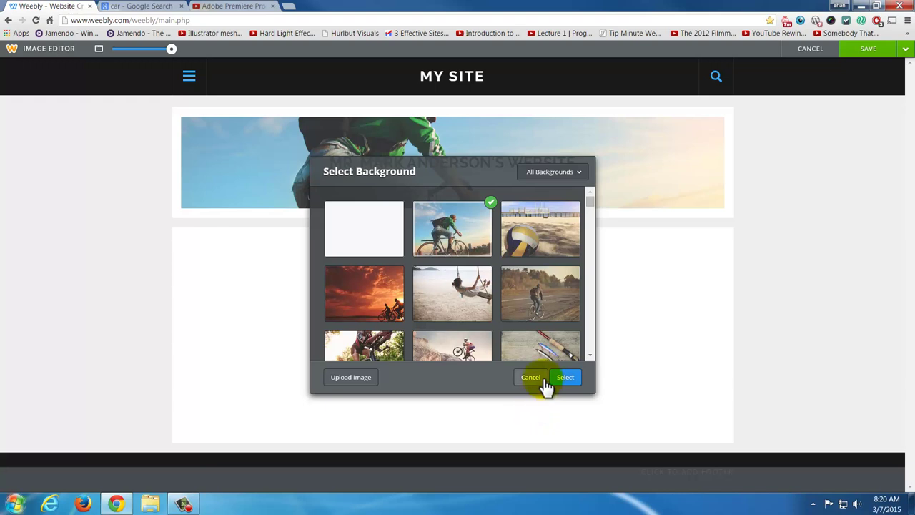
{"action": "left_click", "coordinate": [543, 378]}
{"action": "left_click", "coordinate": [867, 50]}
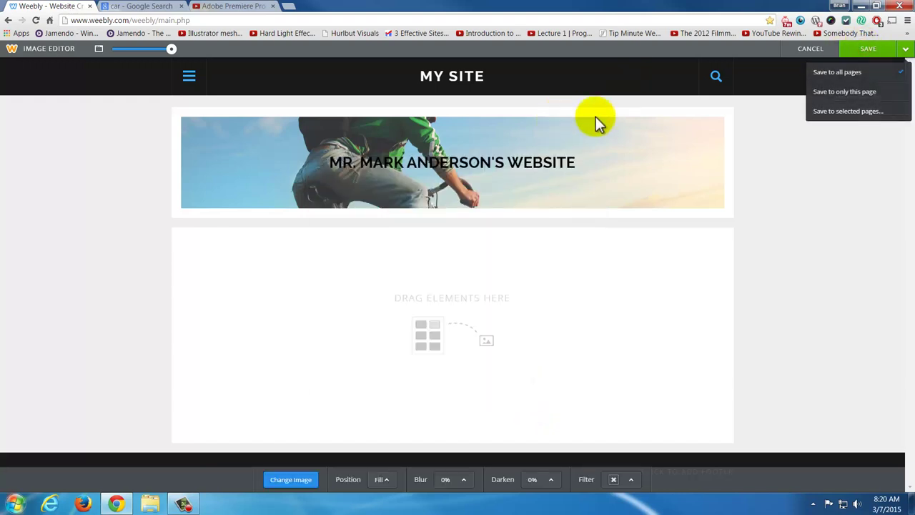
{"action": "left_click", "coordinate": [831, 74]}
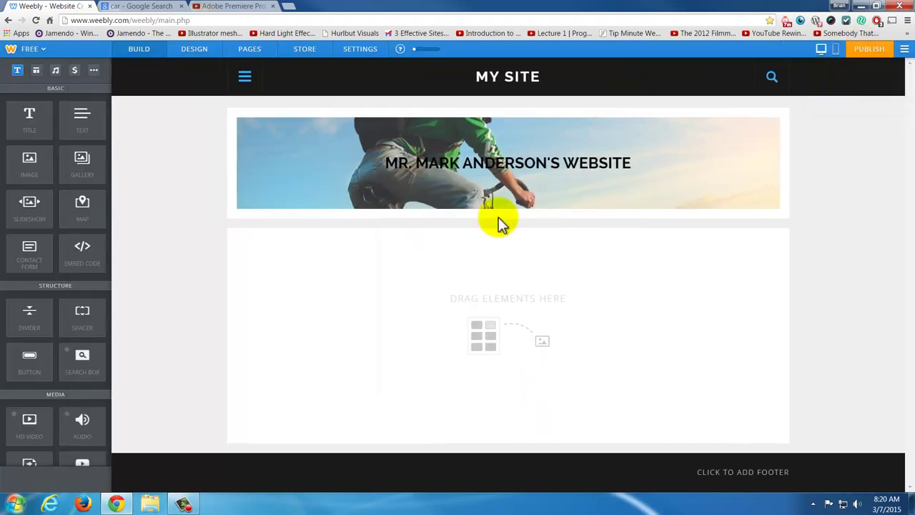
- Choose No Header from the Page Layout menu, leaving the headline text unchanged
{"action": "left_click", "coordinate": [492, 159]}
{"action": "left_click", "coordinate": [572, 161]}
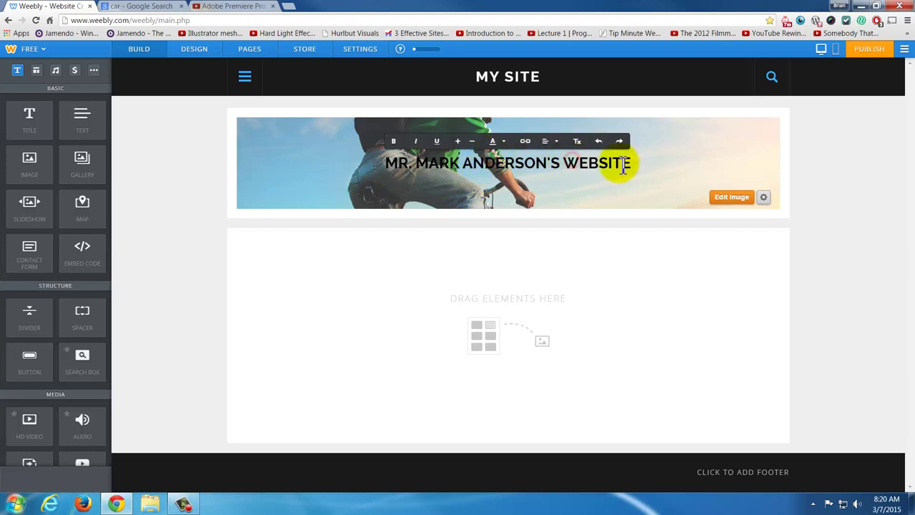
{"action": "left_click", "coordinate": [634, 163]}
{"action": "left_click", "coordinate": [583, 163]}
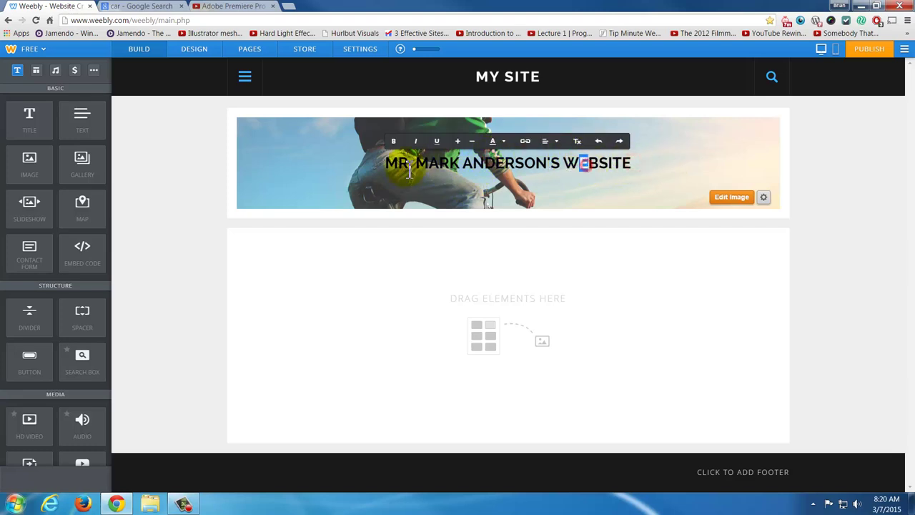
{"action": "left_click_drag", "start_coordinate": [393, 169], "coordinate": [599, 161]}
{"action": "left_click", "coordinate": [515, 213]}
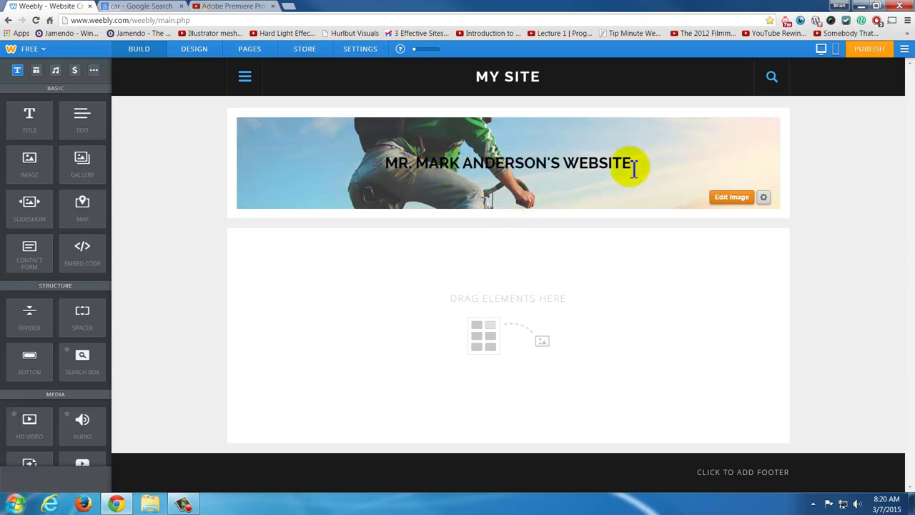
{"action": "left_click", "coordinate": [764, 198]}
{"action": "left_click", "coordinate": [744, 293]}
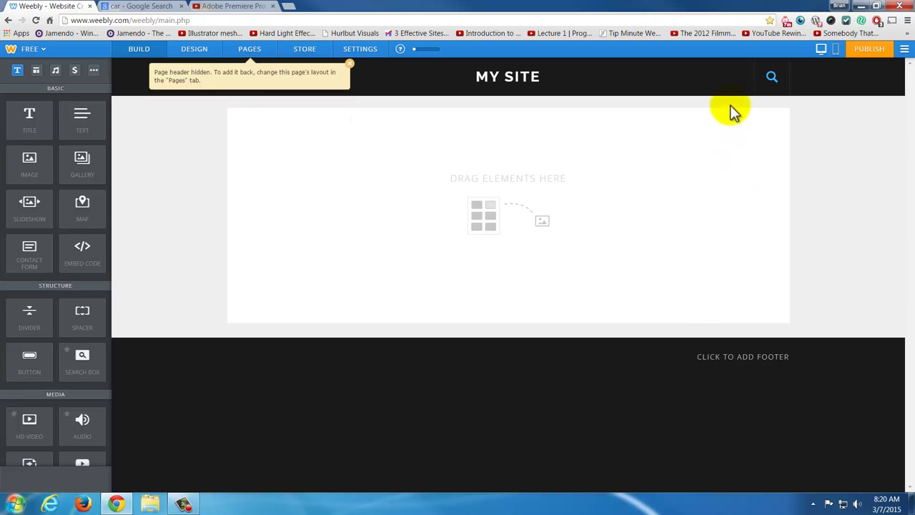
- Set the Home page layout to Tall Header and save
{"action": "left_click", "coordinate": [710, 188]}
{"action": "left_click", "coordinate": [879, 175]}
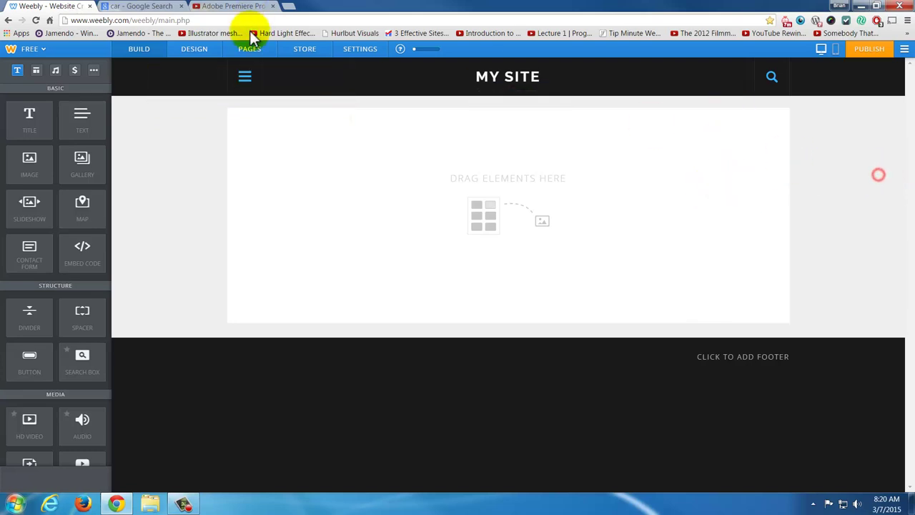
{"action": "left_click", "coordinate": [250, 48]}
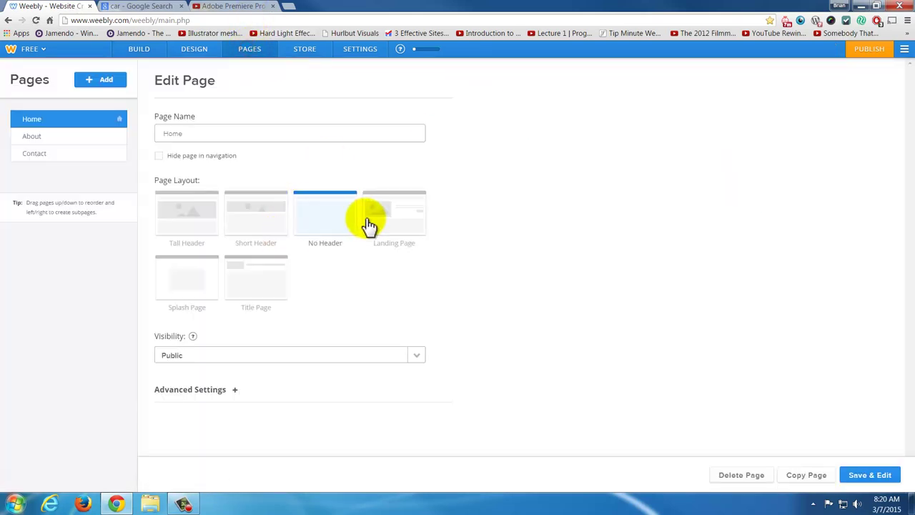
{"action": "left_click", "coordinate": [214, 220]}
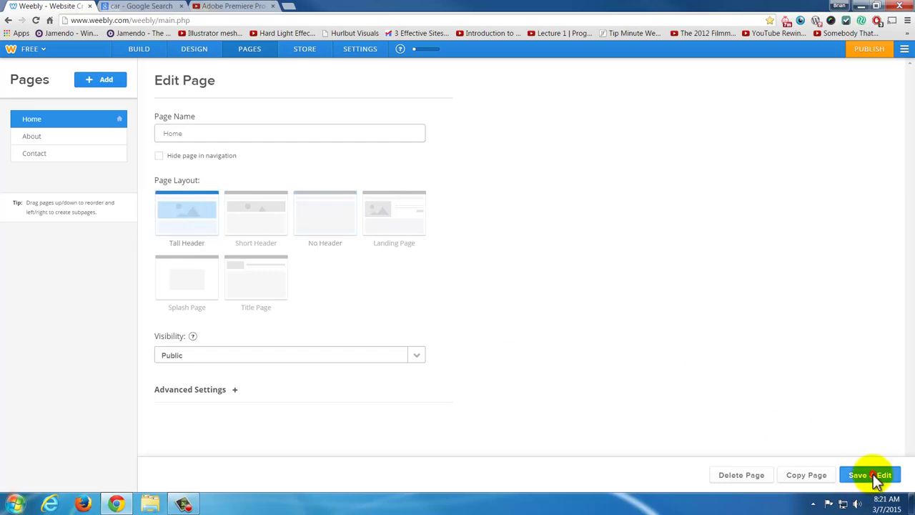
{"action": "left_click", "coordinate": [873, 475]}
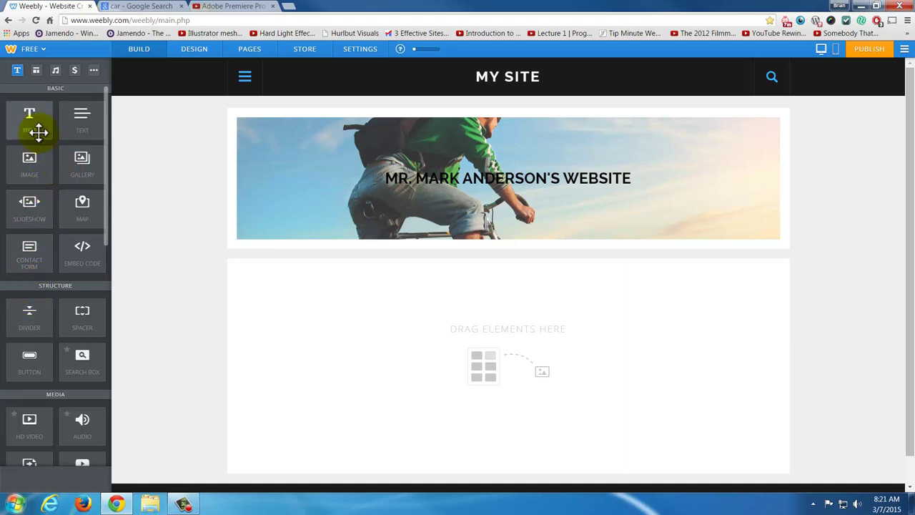
- Add a text block below the cyclist header reading 'Here is my welcoming message to my…'
{"action": "left_click_drag", "start_coordinate": [72, 118], "coordinate": [269, 344]}
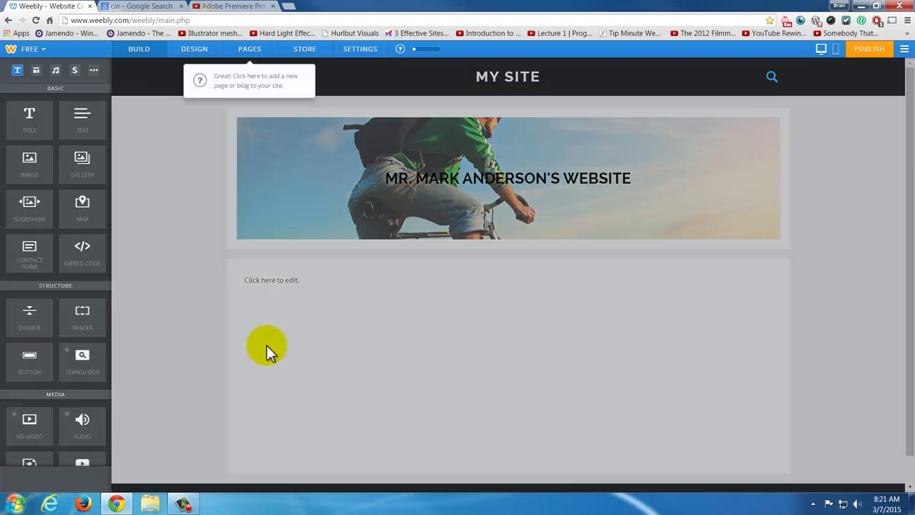
{"action": "left_click", "coordinate": [201, 251]}
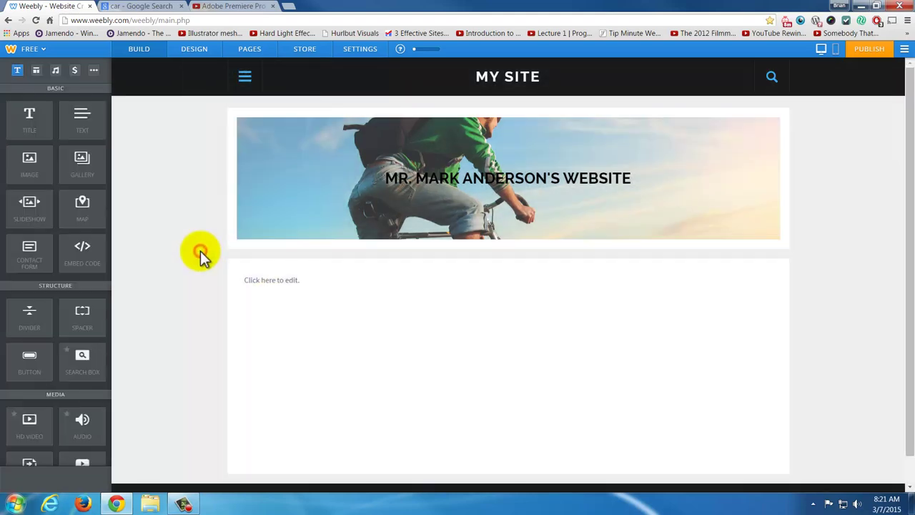
{"action": "left_click", "coordinate": [299, 281]}
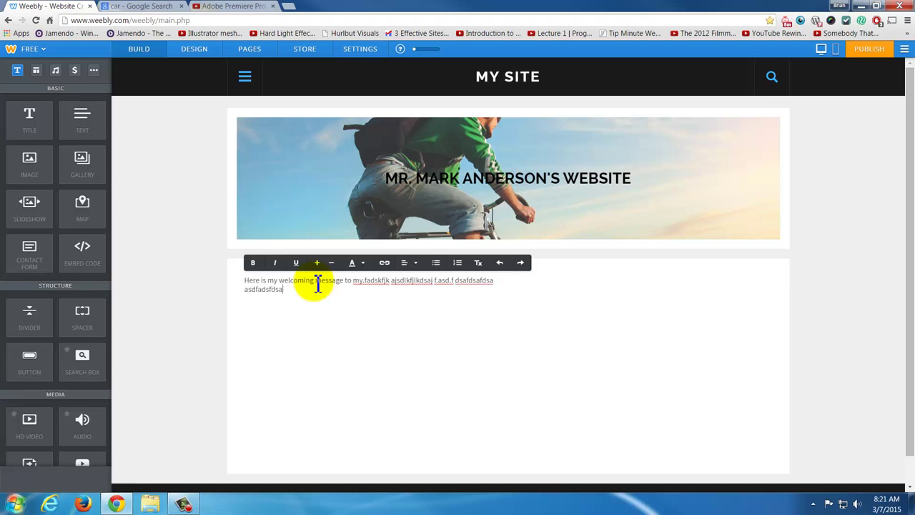
{"action": "left_click", "coordinate": [327, 340]}
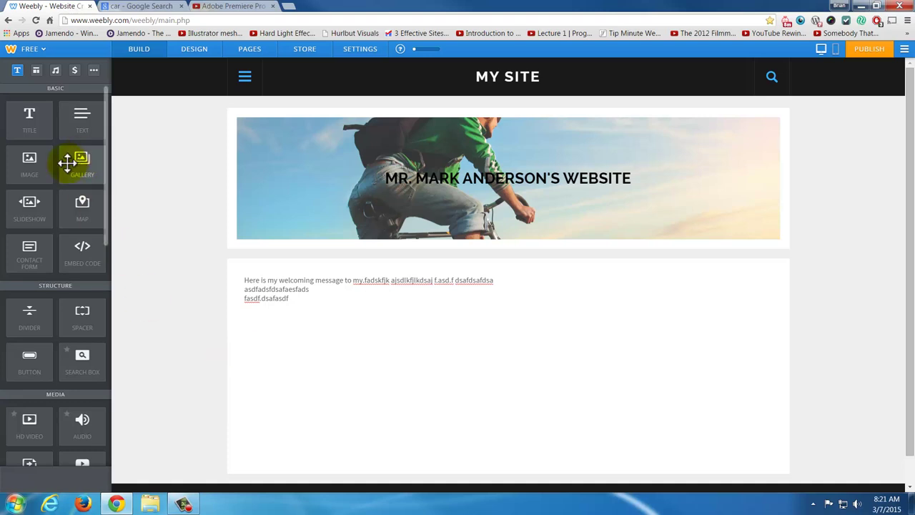
- Place an Image block beside the welcome text, deleting the misplaced one first
{"action": "left_click_drag", "start_coordinate": [32, 164], "coordinate": [474, 278]}
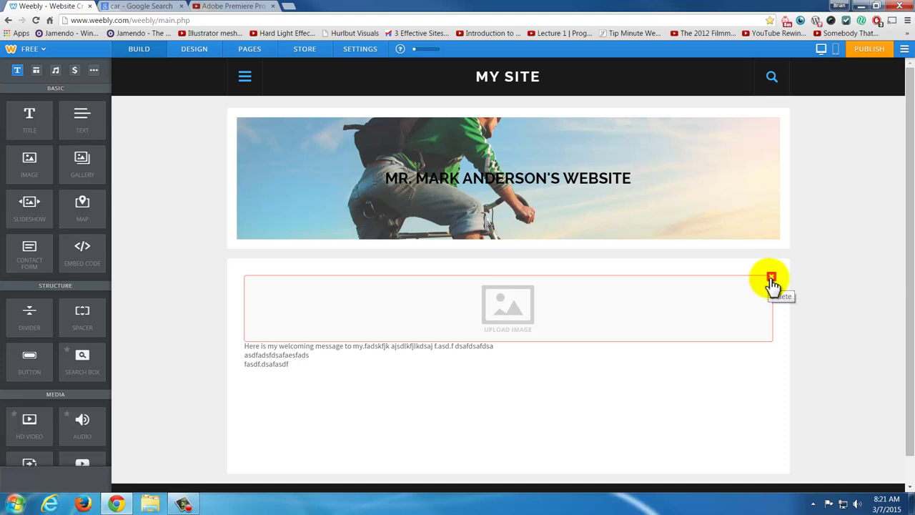
{"action": "left_click", "coordinate": [771, 277]}
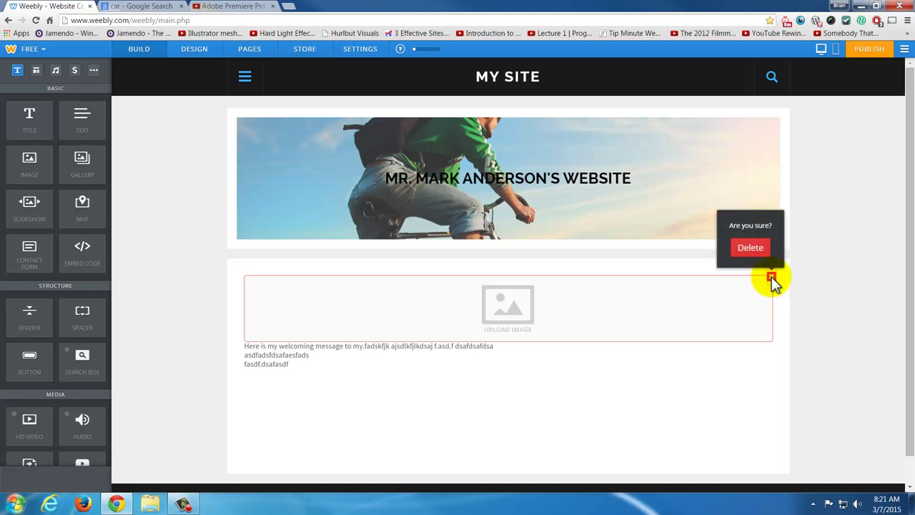
{"action": "left_click", "coordinate": [751, 248]}
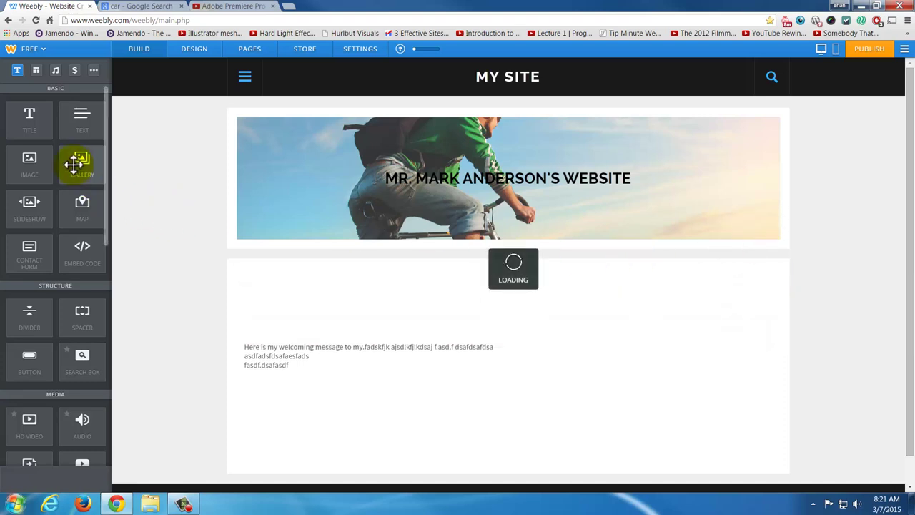
{"action": "left_click_drag", "start_coordinate": [49, 163], "coordinate": [268, 290]}
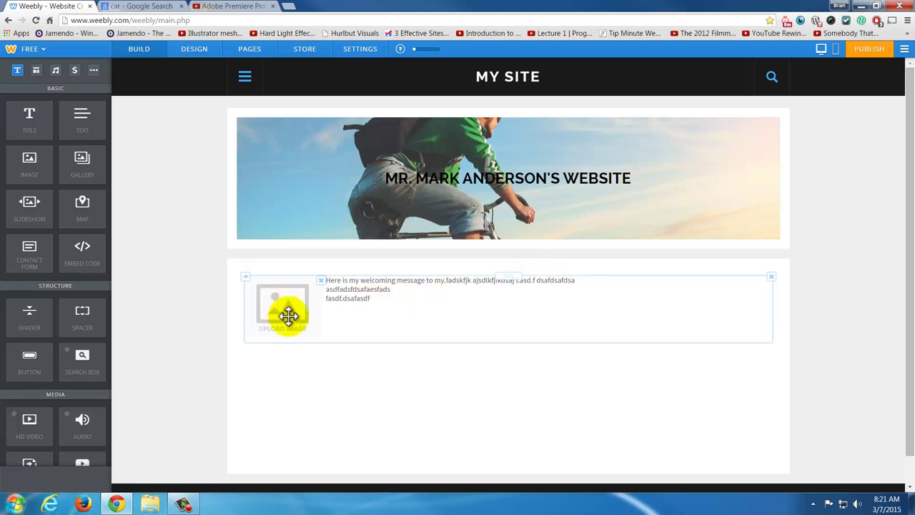
{"action": "left_click", "coordinate": [352, 299]}
{"action": "left_click", "coordinate": [274, 308]}
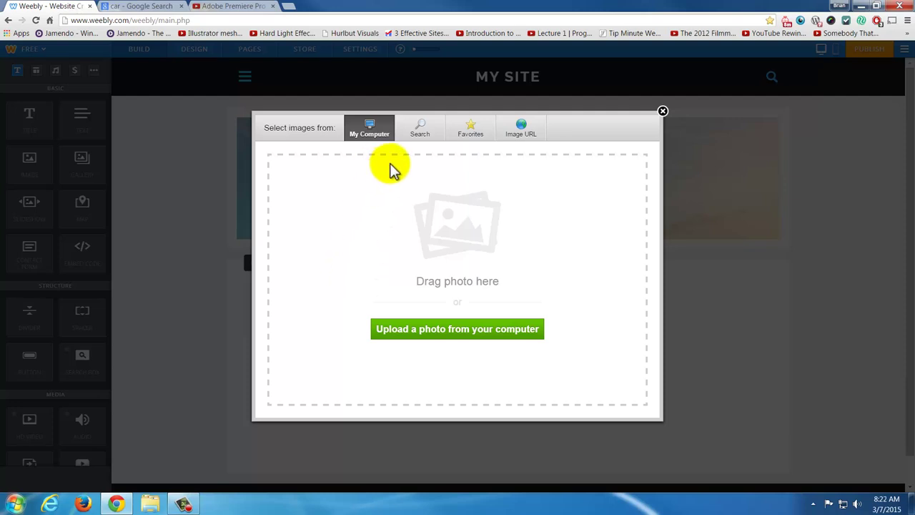
- Switch the Select images dialog to its Image URL option
{"action": "left_click", "coordinate": [522, 136]}
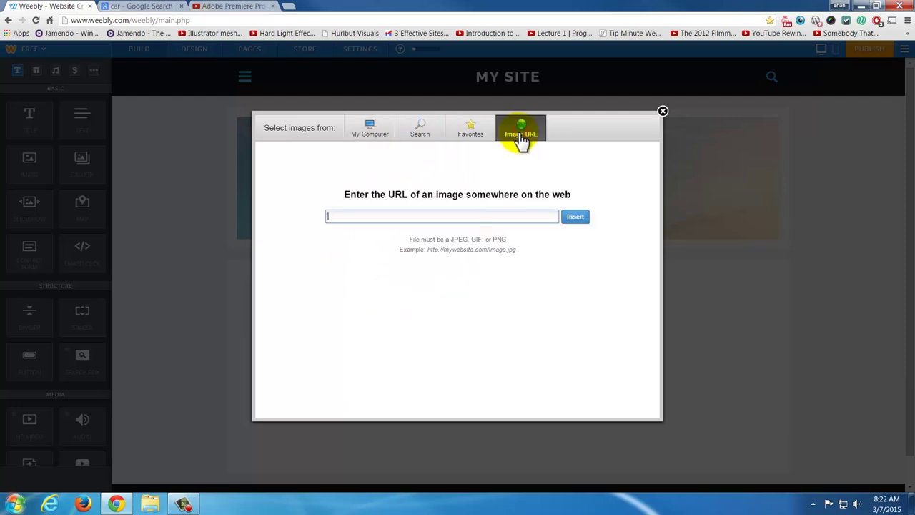
{"action": "left_click", "coordinate": [368, 137]}
{"action": "left_click", "coordinate": [416, 136]}
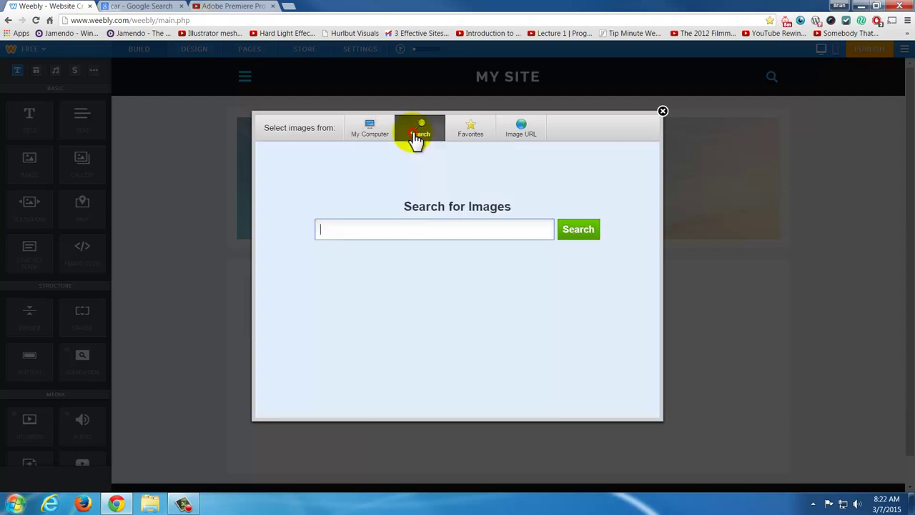
{"action": "left_click", "coordinate": [382, 136]}
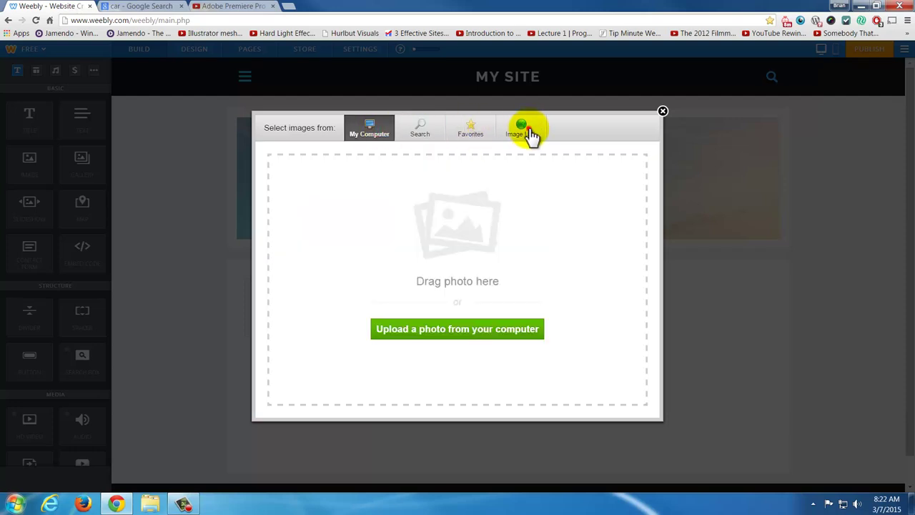
{"action": "left_click", "coordinate": [529, 135]}
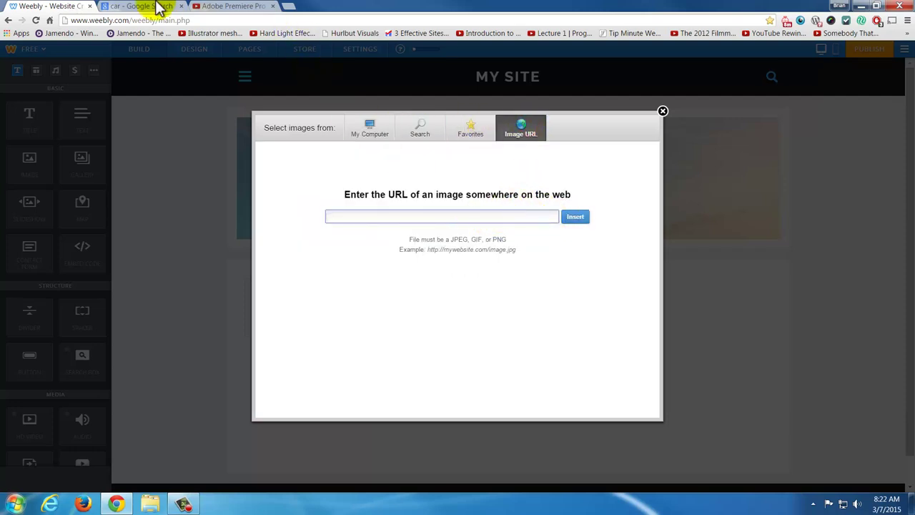
{"action": "left_click", "coordinate": [152, 6]}
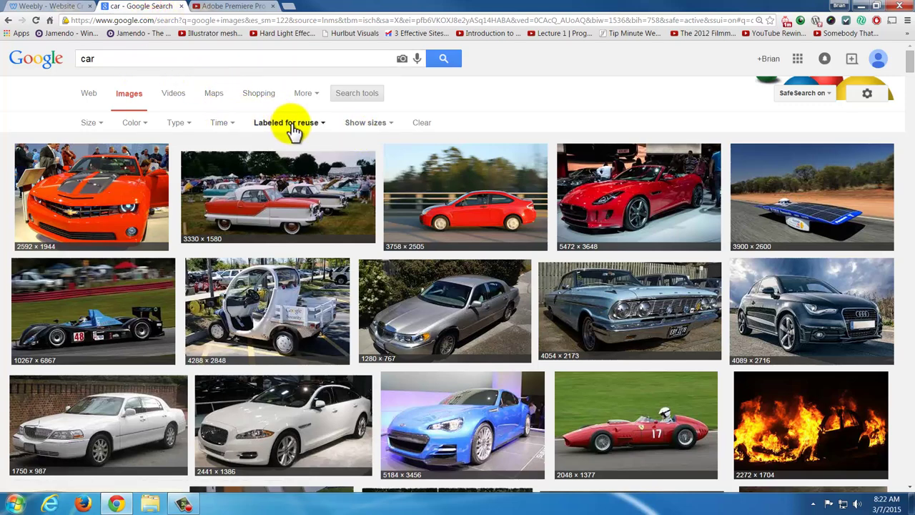
- Find the Transformer Car result in Google Images and open its full-size image
{"action": "scroll", "coordinate": [620, 225], "scroll_direction": "down", "scroll_amount": 2}
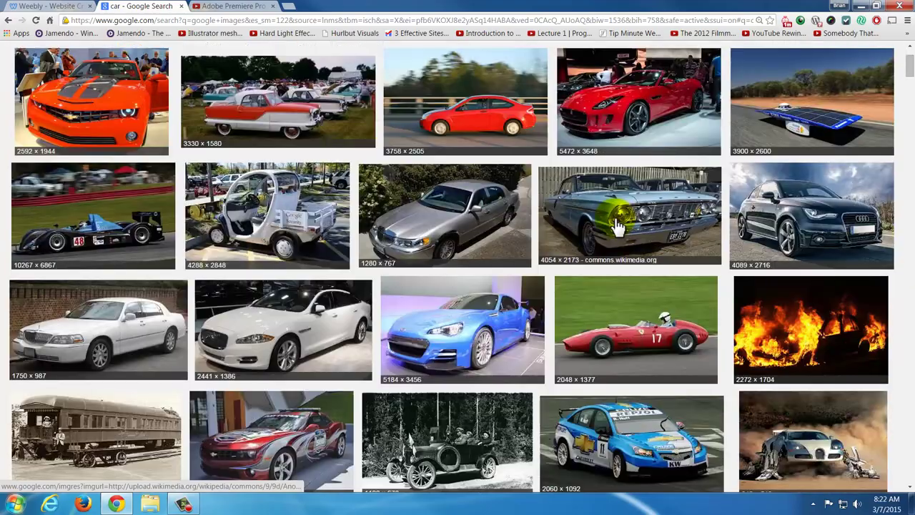
{"action": "scroll", "coordinate": [615, 225], "scroll_direction": "down", "scroll_amount": 3}
{"action": "left_click", "coordinate": [826, 290]}
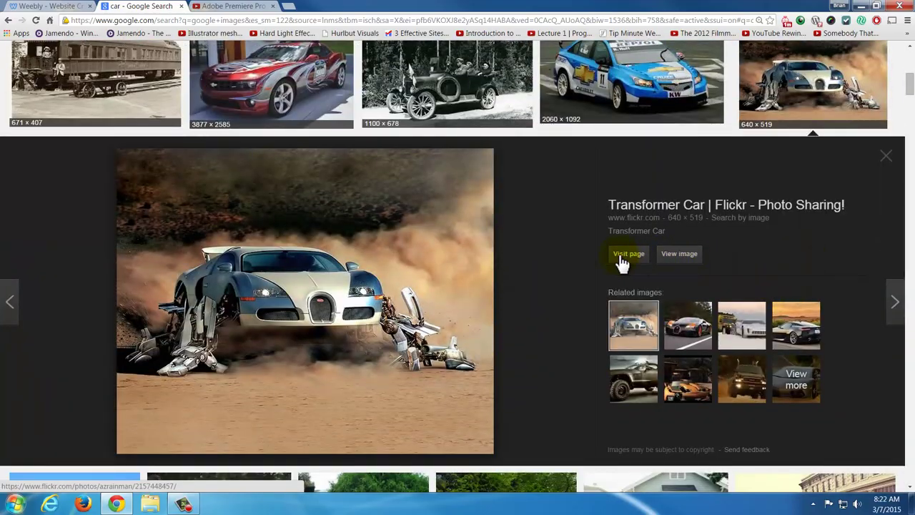
{"action": "left_click", "coordinate": [678, 264]}
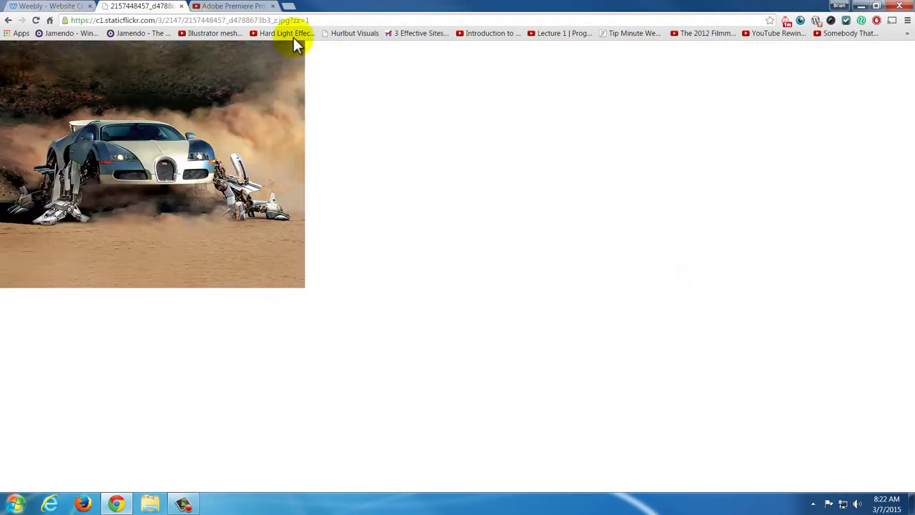
{"action": "right_click", "coordinate": [152, 210]}
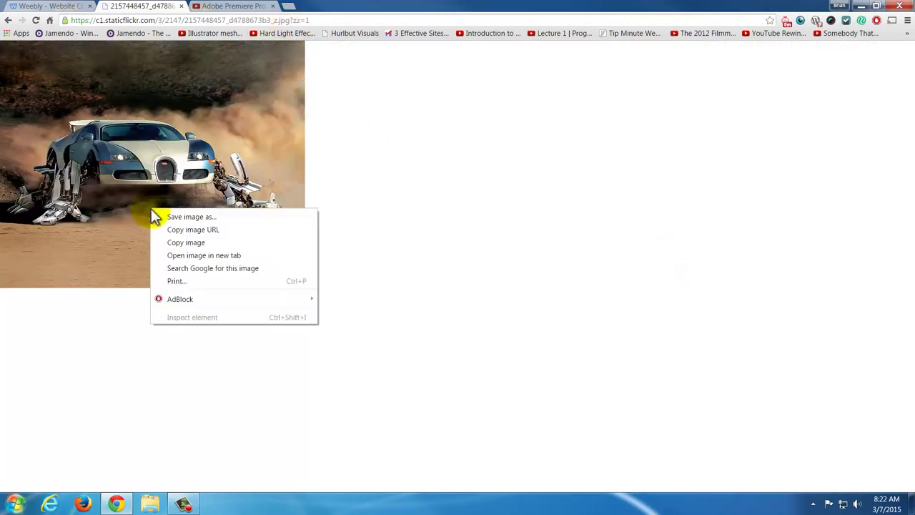
{"action": "left_click", "coordinate": [198, 242]}
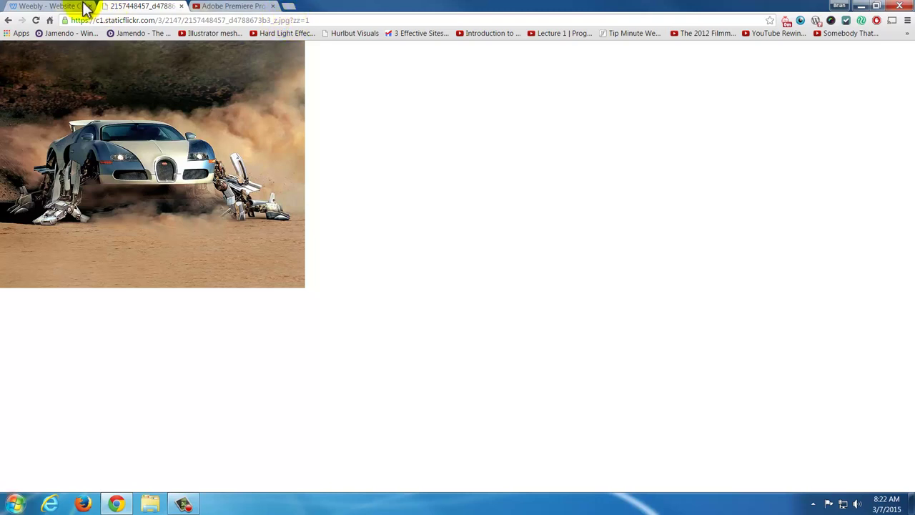
- Paste the staticflickr image address into Weebly's Image URL field and try inserting it
{"action": "left_click", "coordinate": [58, 6]}
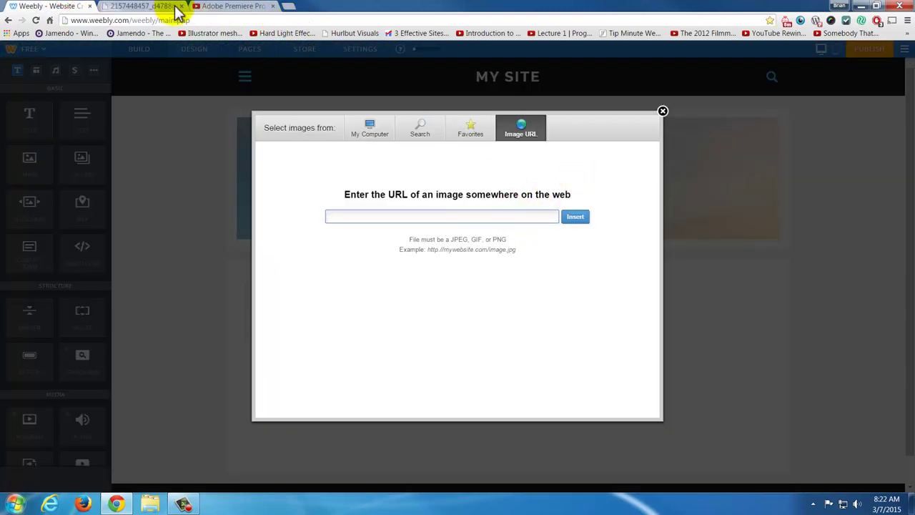
{"action": "left_click", "coordinate": [139, 6]}
{"action": "left_click", "coordinate": [140, 20]}
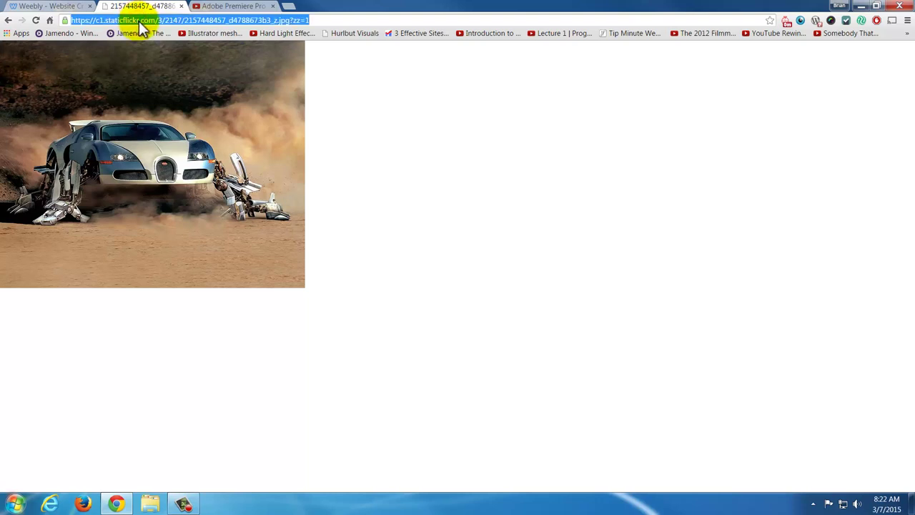
{"action": "left_click", "coordinate": [59, 6]}
{"action": "key", "text": "ctrl+v"}
{"action": "left_click", "coordinate": [576, 218]}
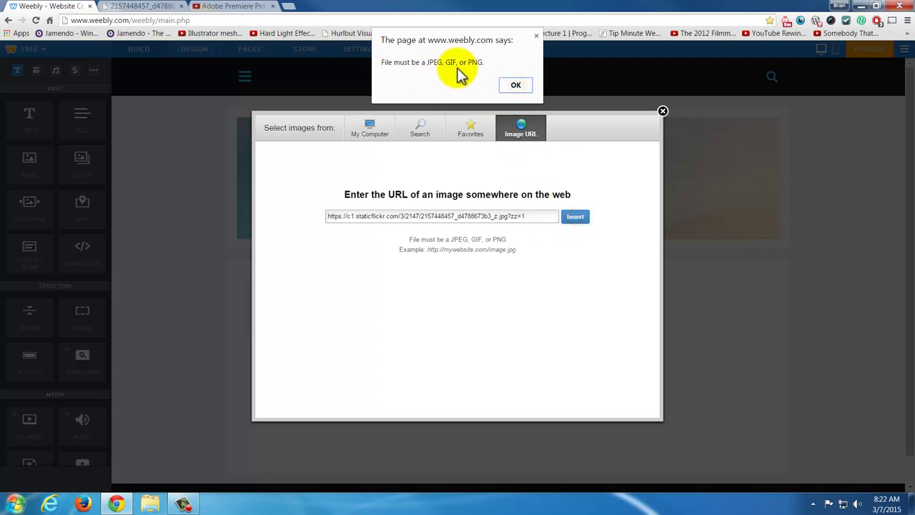
- Dismiss the JPEG/GIF/PNG format error and go back from the Flickr image to Google's car results
{"action": "left_click", "coordinate": [521, 84]}
{"action": "left_click", "coordinate": [135, 6]}
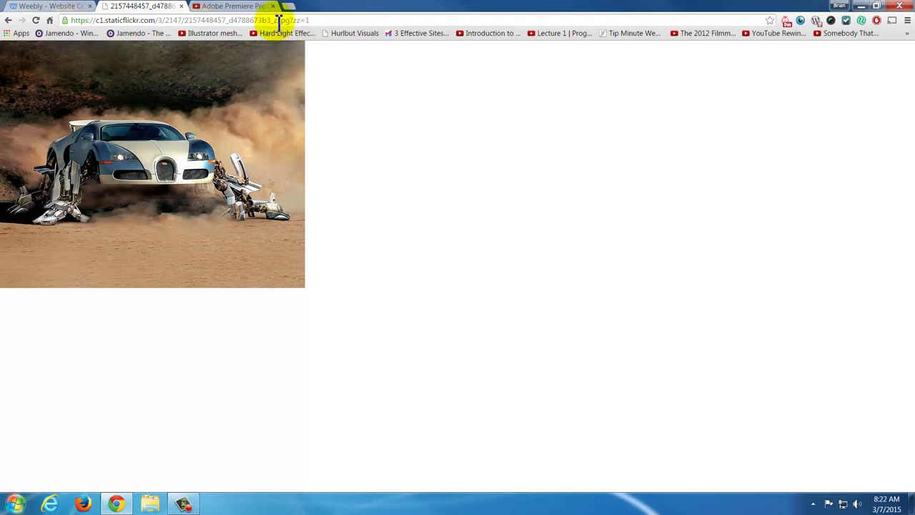
{"action": "left_click_drag", "start_coordinate": [289, 20], "coordinate": [320, 22]}
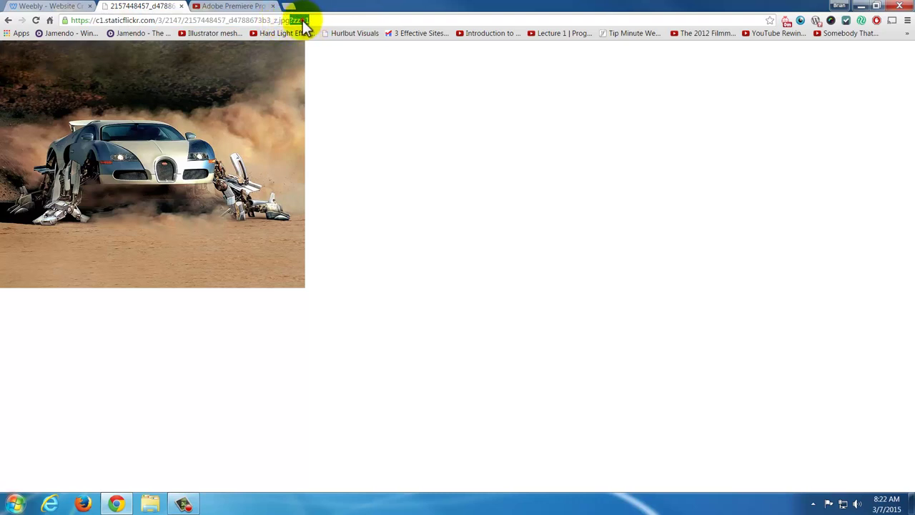
{"action": "left_click", "coordinate": [304, 21]}
{"action": "left_click", "coordinate": [9, 21]}
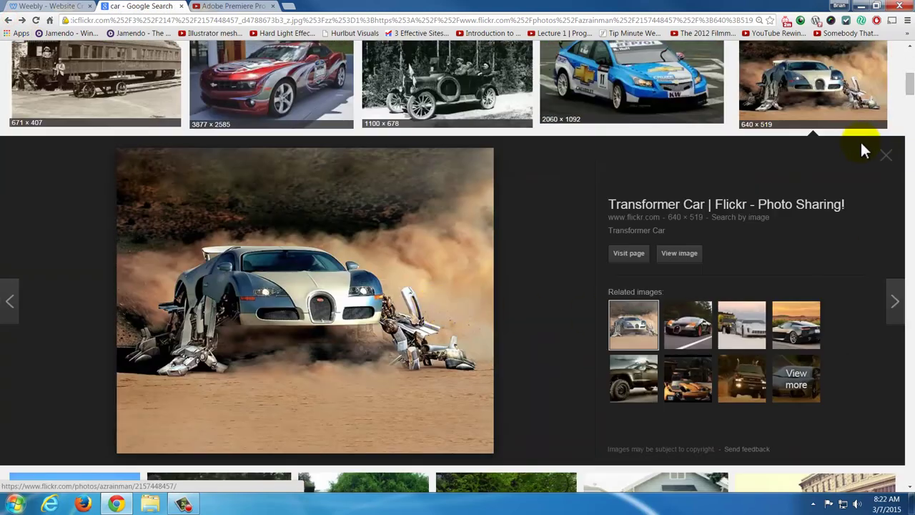
- Replace the Flickr URL in Weebly's image field with the Wikimedia red car JPEG address
{"action": "left_click", "coordinate": [886, 155]}
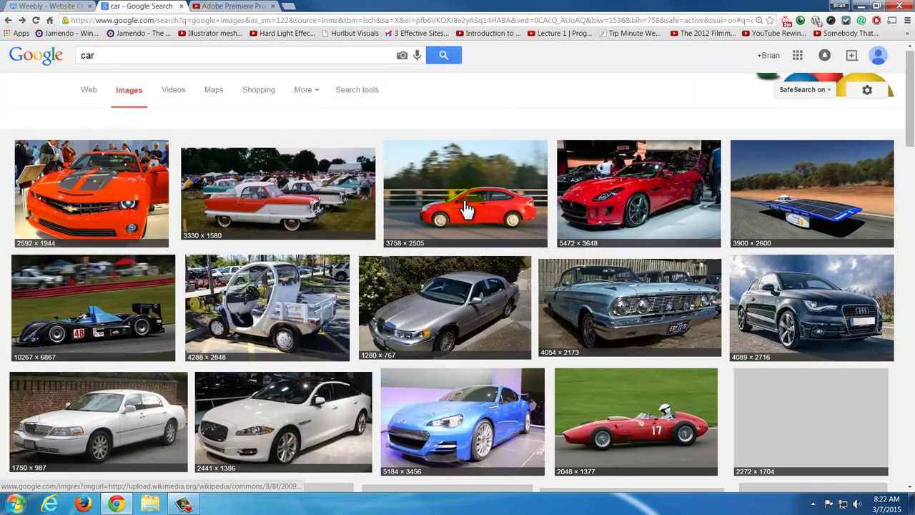
{"action": "left_click", "coordinate": [465, 209]}
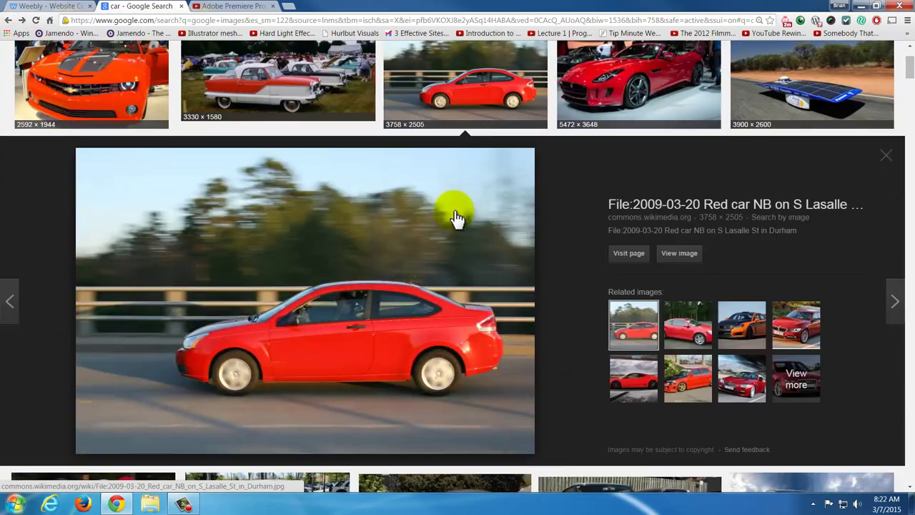
{"action": "left_click", "coordinate": [678, 255]}
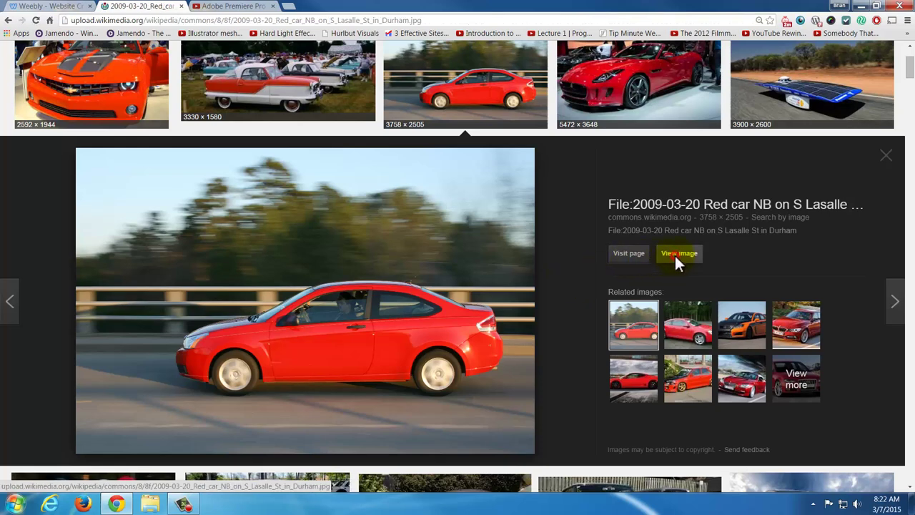
{"action": "left_click", "coordinate": [298, 20]}
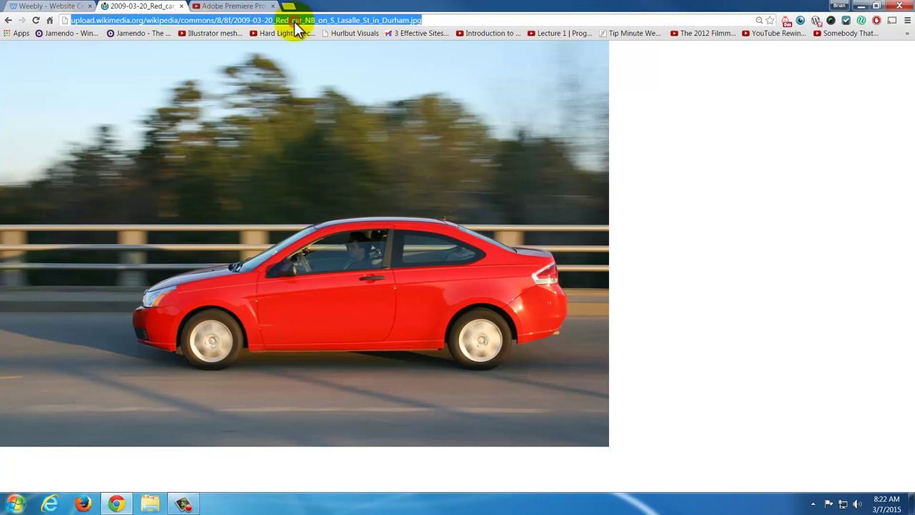
{"action": "left_click", "coordinate": [33, 6]}
{"action": "left_click_drag", "start_coordinate": [526, 216], "coordinate": [194, 221]}
{"action": "key", "text": "ctrl+v"}
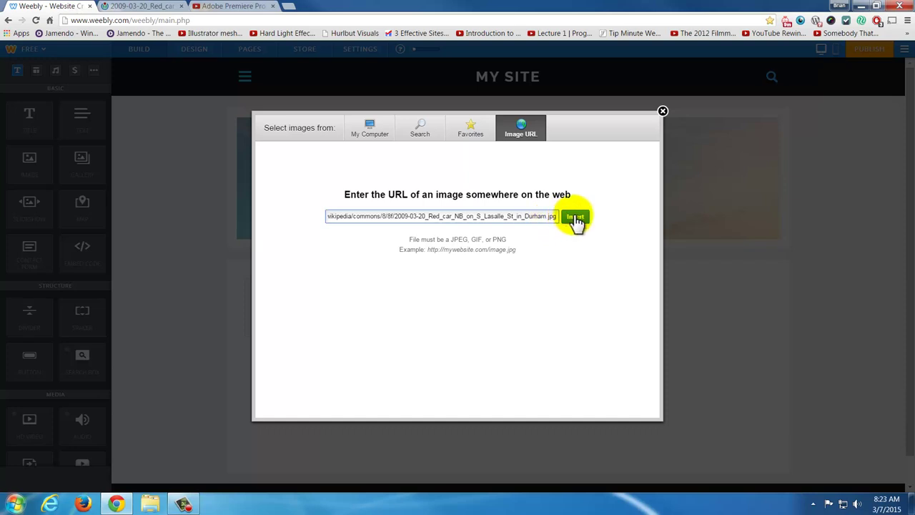
- Insert the red car photo from the URL and resize it to a small thumbnail
{"action": "left_click", "coordinate": [576, 219]}
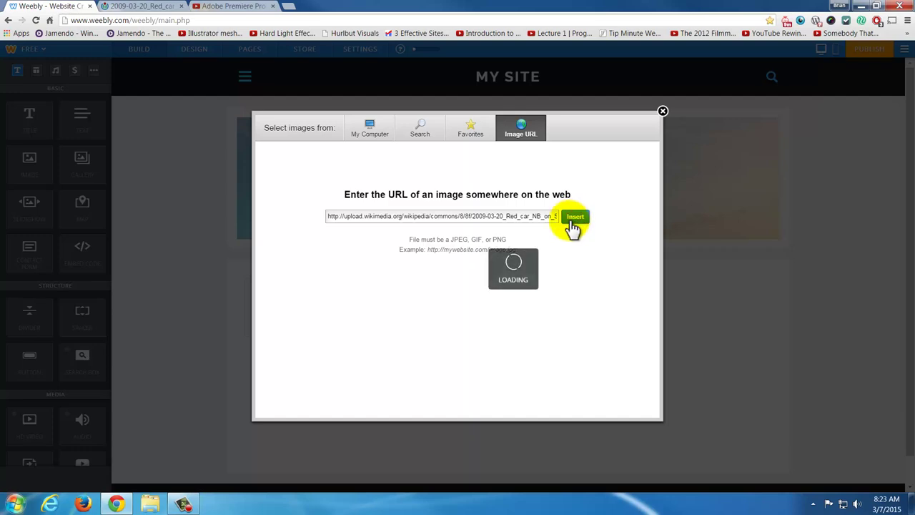
{"action": "scroll", "coordinate": [465, 313], "scroll_direction": "down", "scroll_amount": 3}
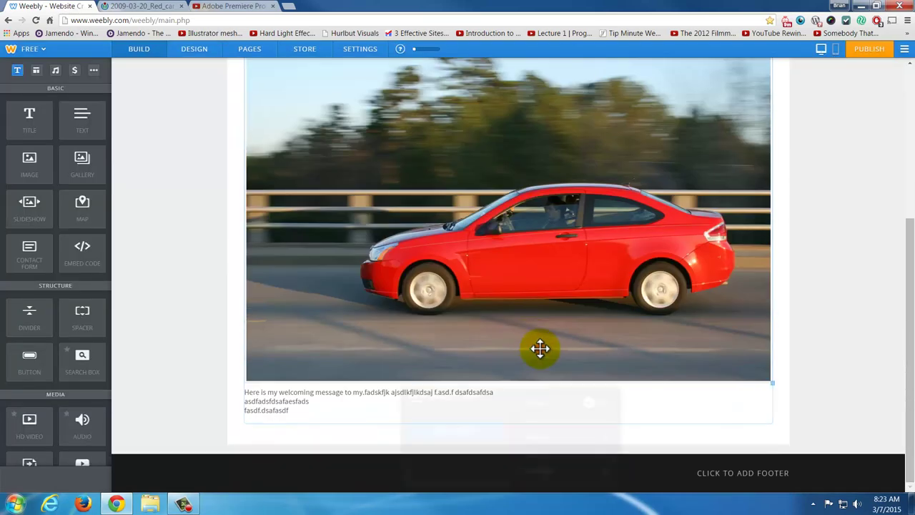
{"action": "left_click", "coordinate": [540, 348]}
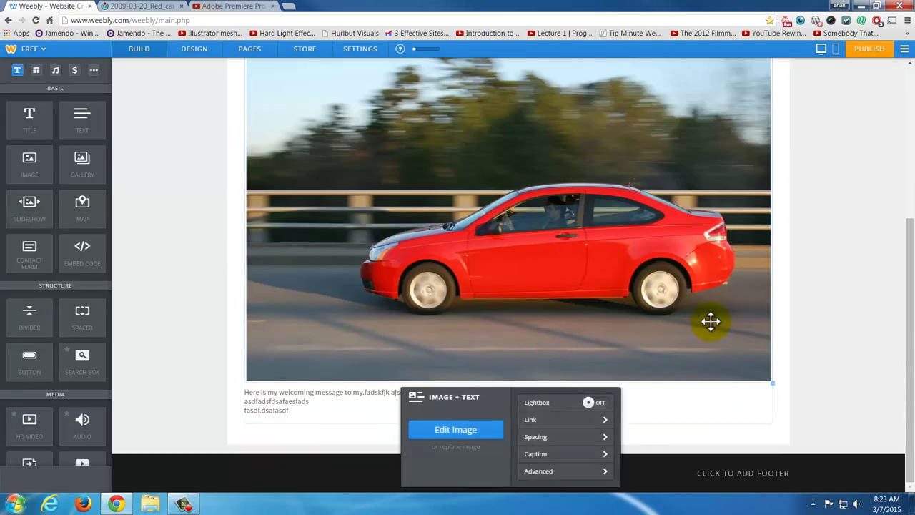
{"action": "scroll", "coordinate": [803, 310], "scroll_direction": "up", "scroll_amount": 1}
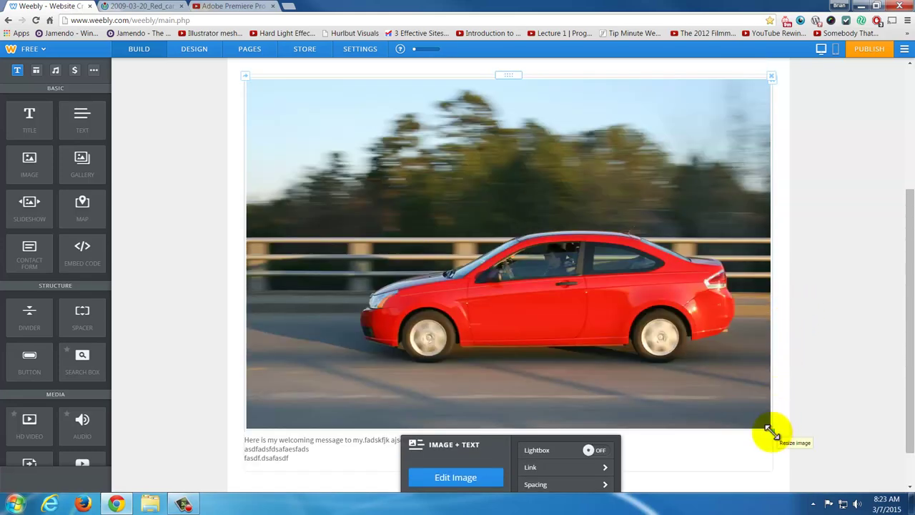
{"action": "left_click_drag", "start_coordinate": [769, 429], "coordinate": [482, 196]}
{"action": "scroll", "coordinate": [789, 239], "scroll_direction": "up", "scroll_amount": 4}
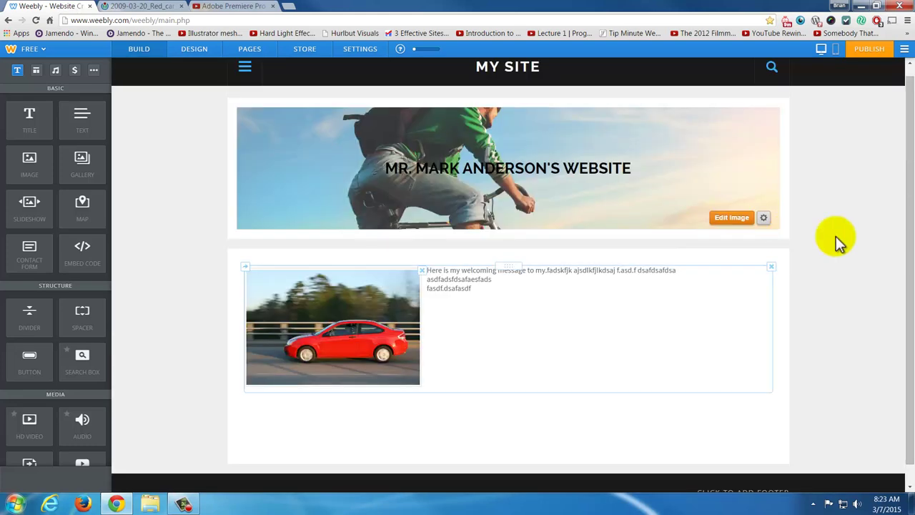
- Switch the car photo's Lightbox setting to ON, leaving the image editor unchanged
{"action": "left_click", "coordinate": [481, 281]}
{"action": "left_click", "coordinate": [302, 312]}
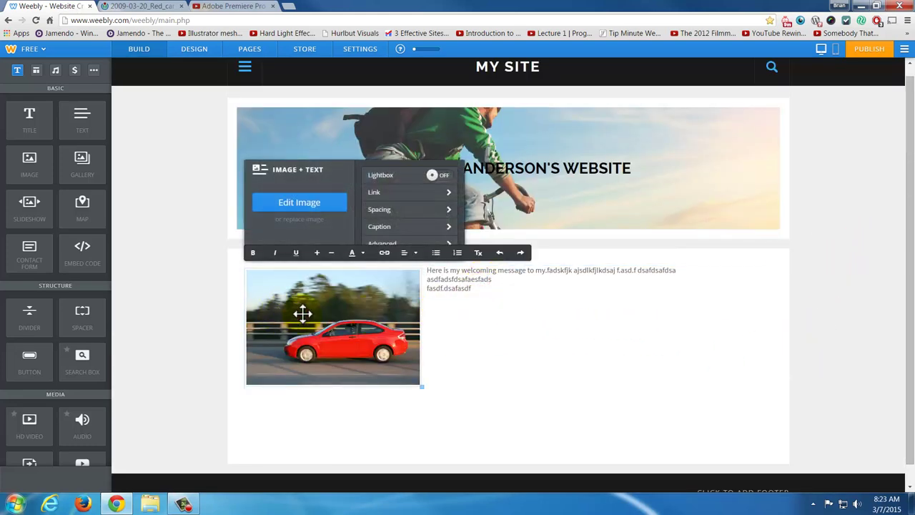
{"action": "left_click", "coordinate": [331, 207]}
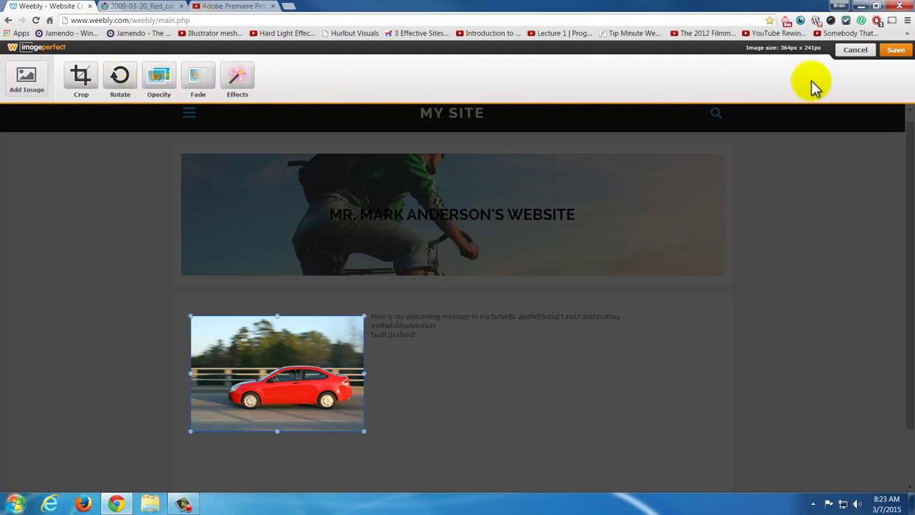
{"action": "left_click", "coordinate": [872, 57]}
{"action": "left_click", "coordinate": [276, 351]}
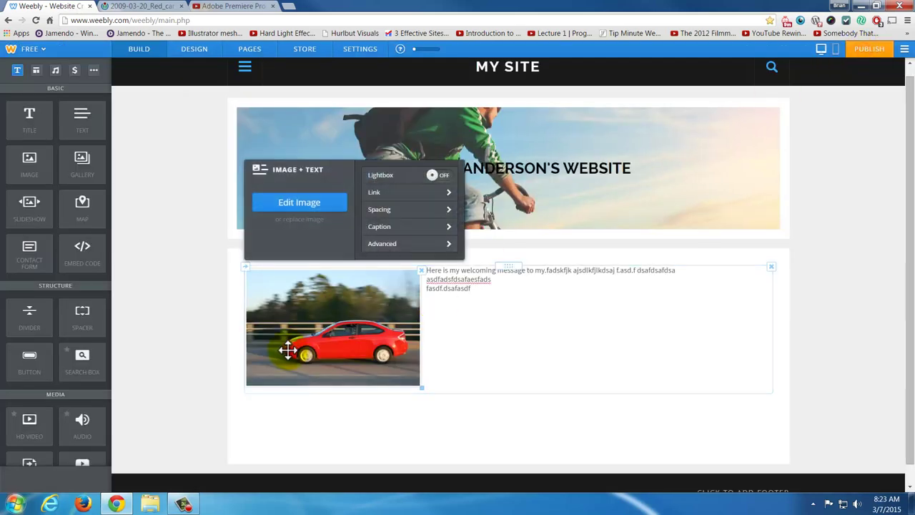
{"action": "left_click", "coordinate": [439, 178]}
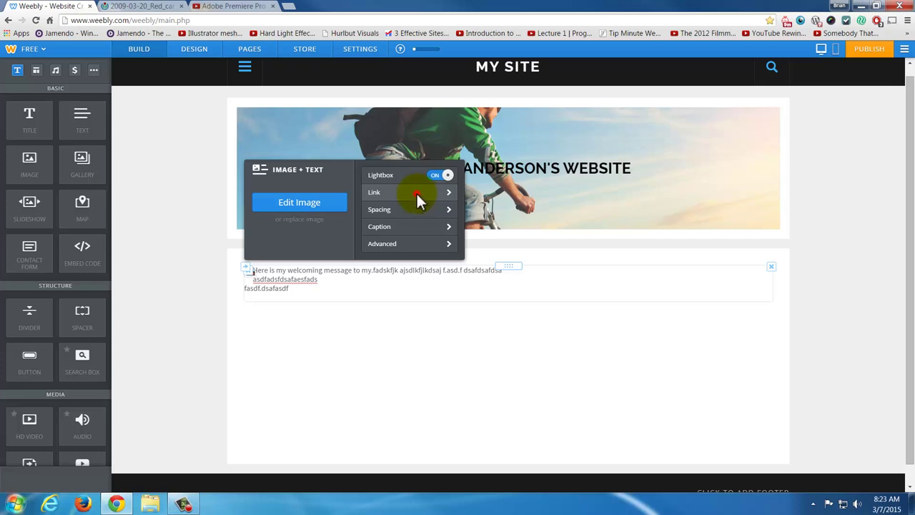
- Review the car image's Link, Spacing and Advanced options without changes, then close its settings
{"action": "left_click", "coordinate": [417, 194]}
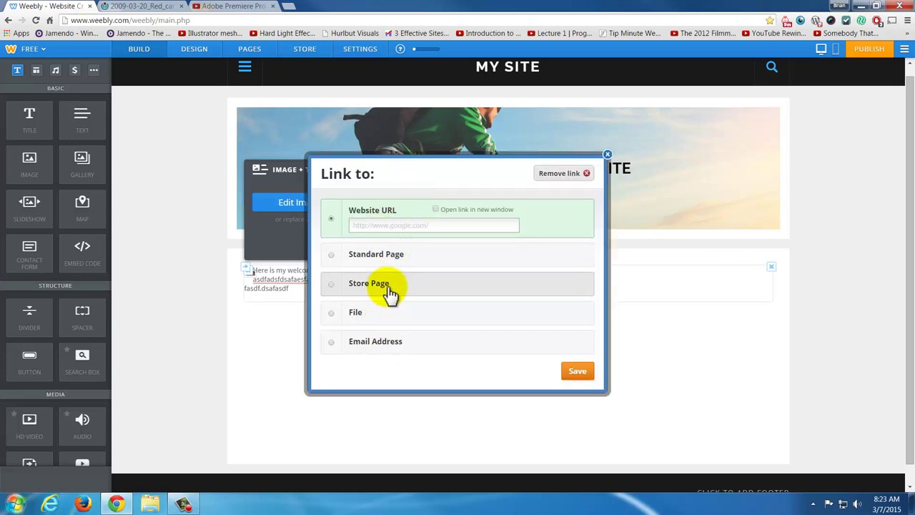
{"action": "left_click", "coordinate": [607, 155]}
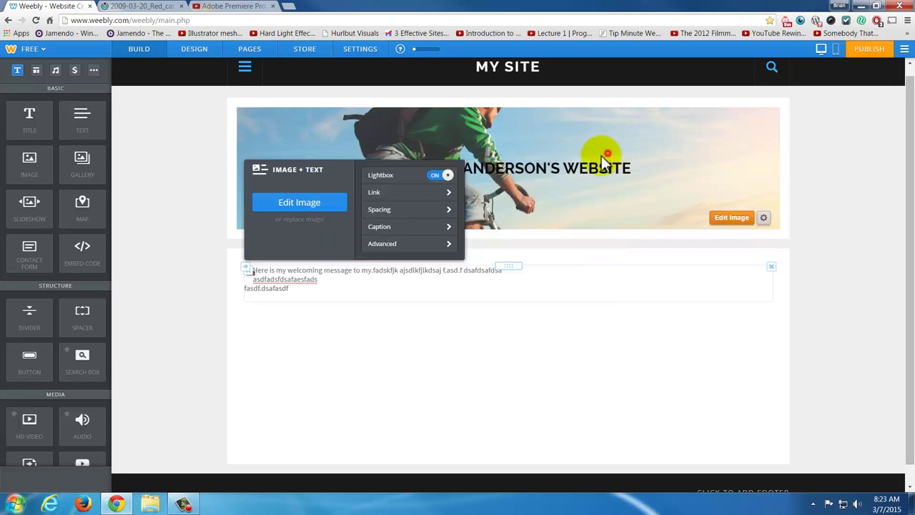
{"action": "left_click", "coordinate": [396, 213]}
{"action": "left_click", "coordinate": [263, 214]}
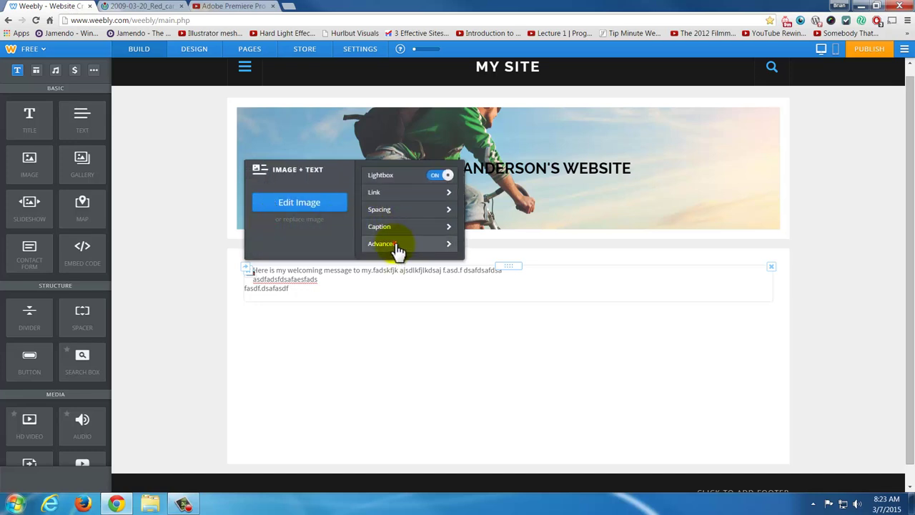
{"action": "left_click", "coordinate": [398, 246]}
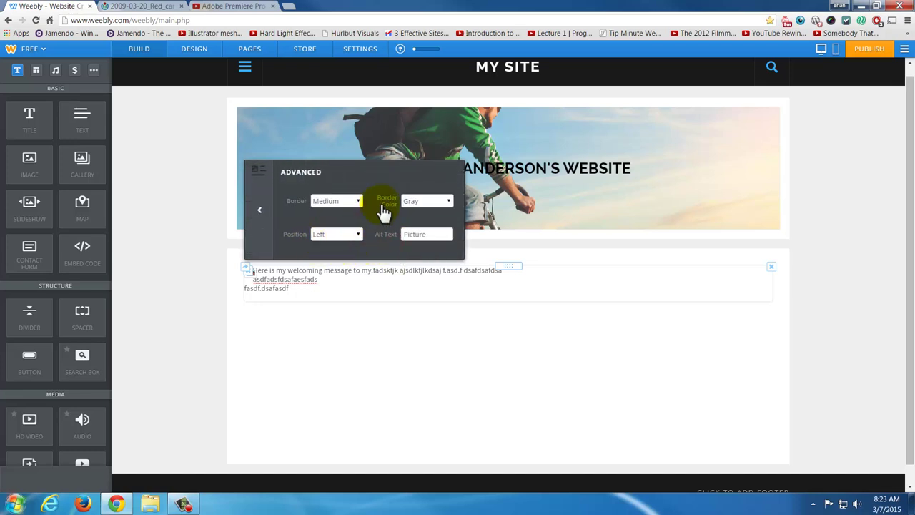
{"action": "left_click", "coordinate": [257, 208]}
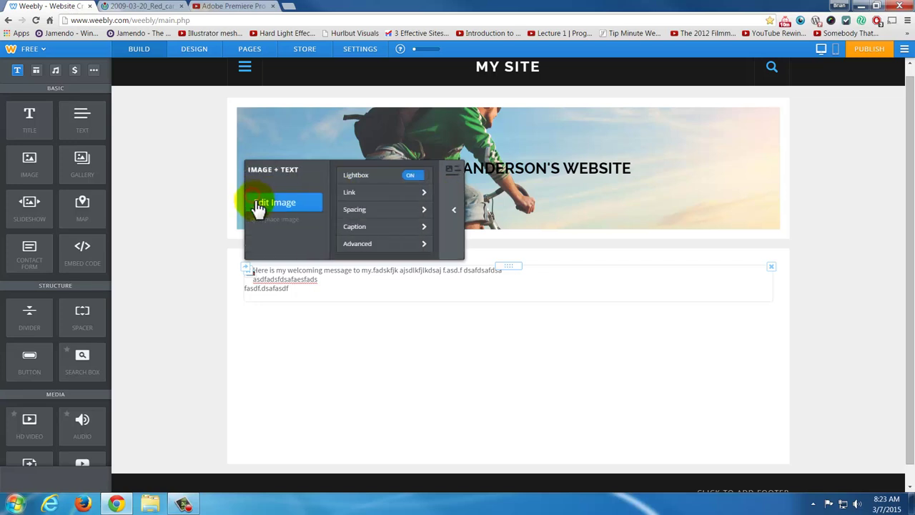
{"action": "left_click", "coordinate": [407, 308]}
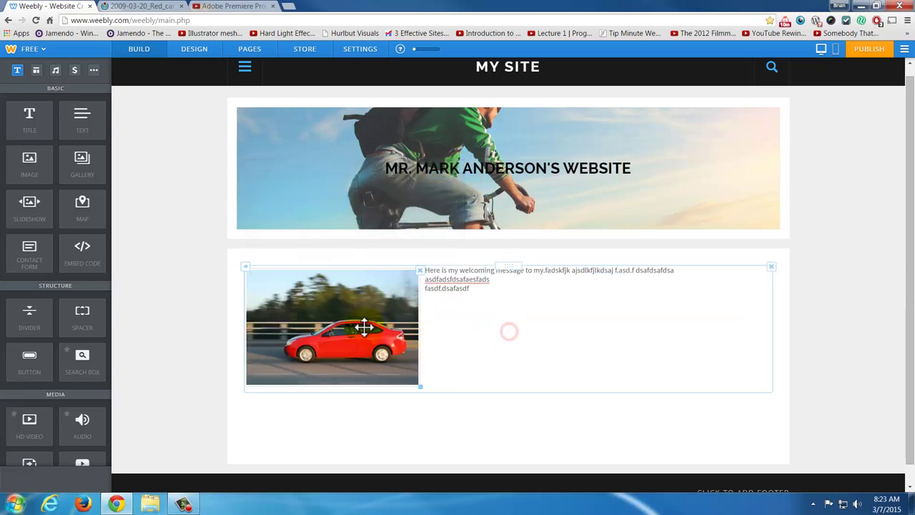
{"action": "left_click", "coordinate": [366, 326]}
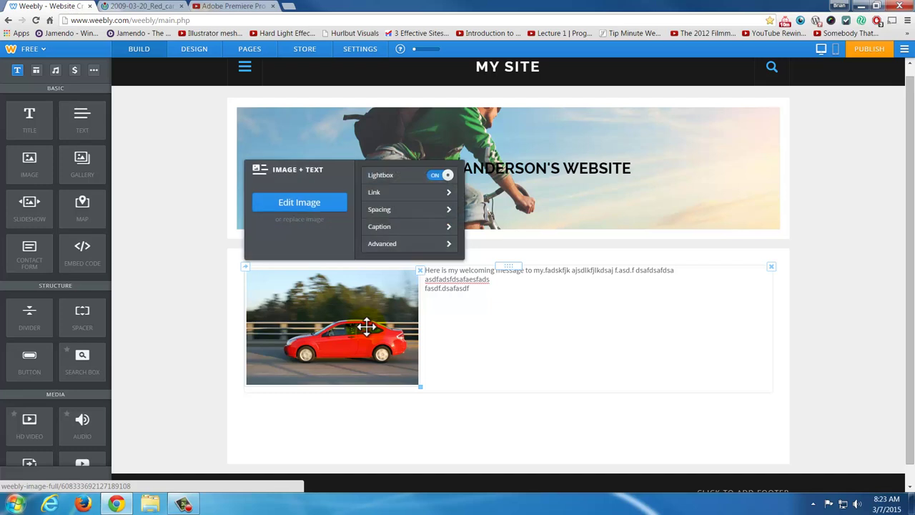
{"action": "left_click", "coordinate": [490, 300]}
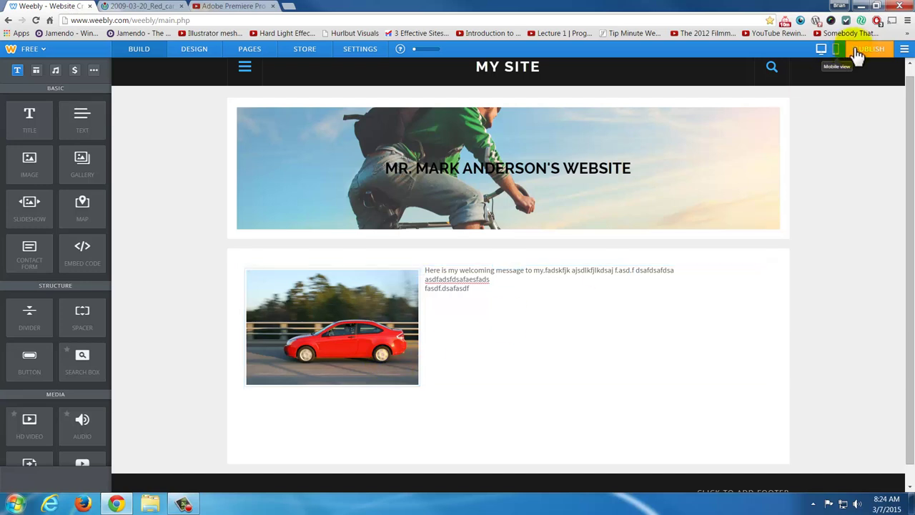
- Publish to the free weebly.com subdomain and categorize the site as Portfolio
{"action": "left_click", "coordinate": [864, 55]}
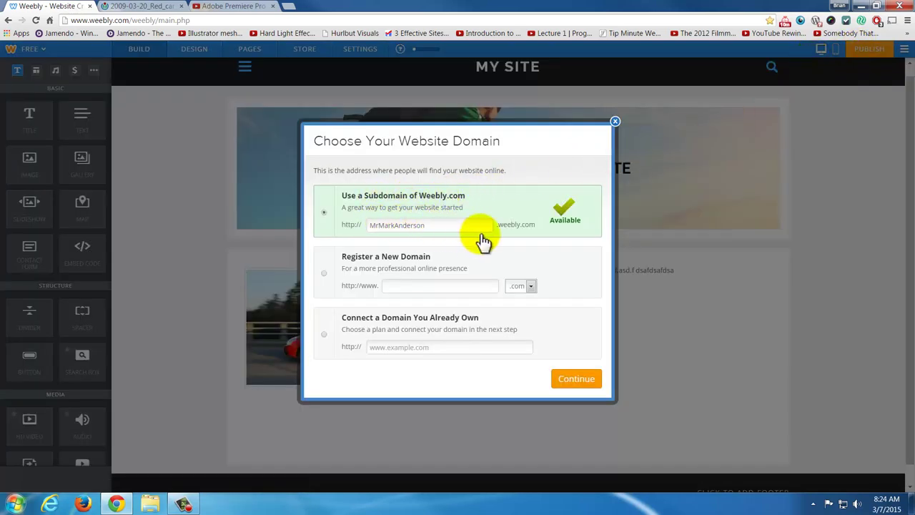
{"action": "left_click", "coordinate": [568, 382]}
{"action": "left_click", "coordinate": [413, 290]}
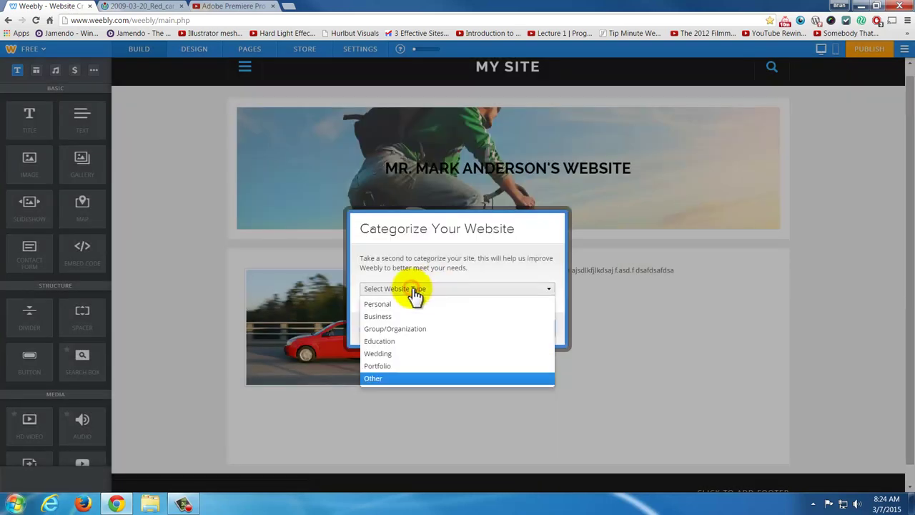
{"action": "left_click", "coordinate": [414, 366]}
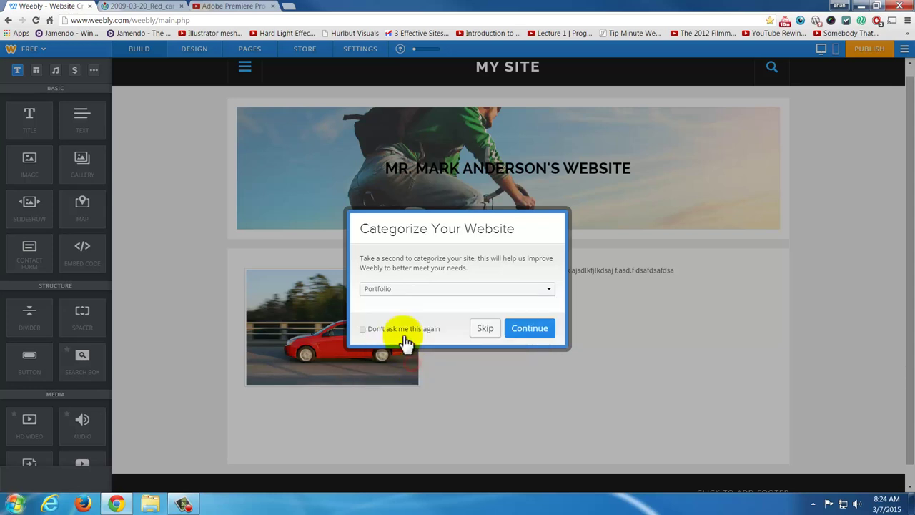
{"action": "left_click", "coordinate": [521, 333]}
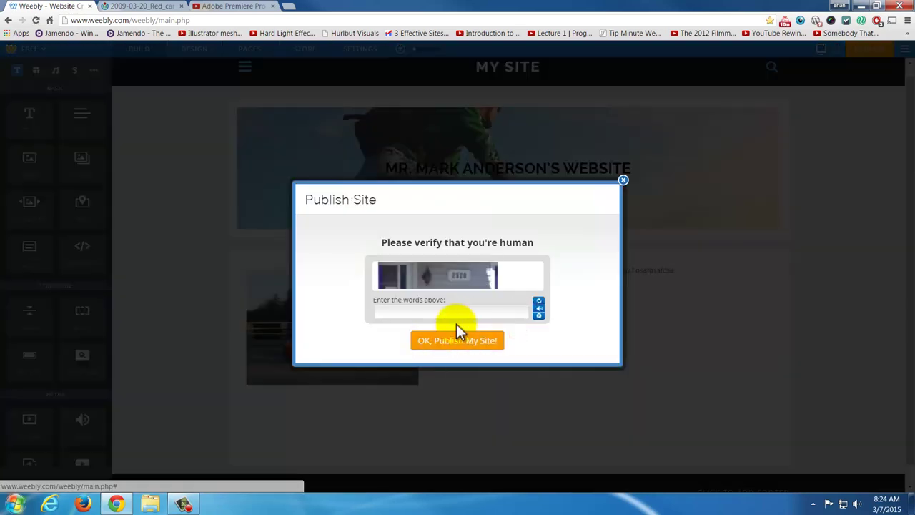
- Enter the verification code and publish the site
{"action": "left_click", "coordinate": [438, 312]}
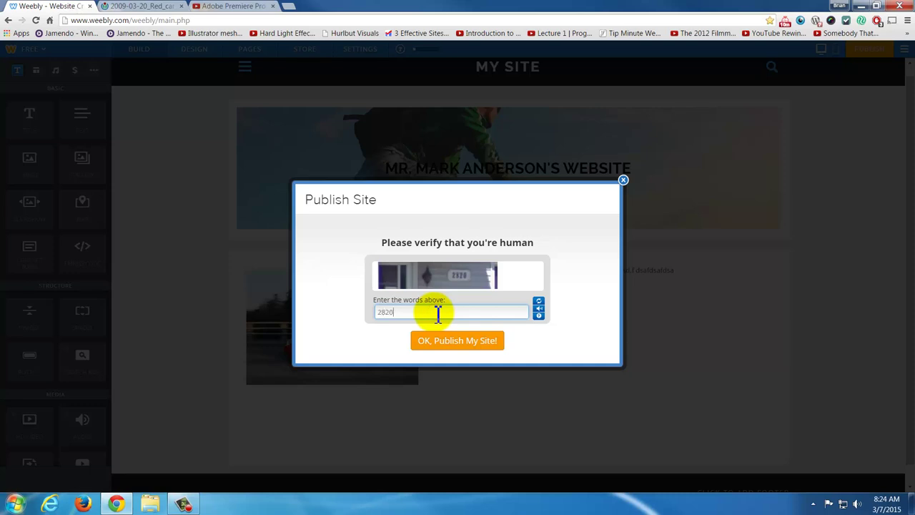
{"action": "left_click", "coordinate": [449, 342]}
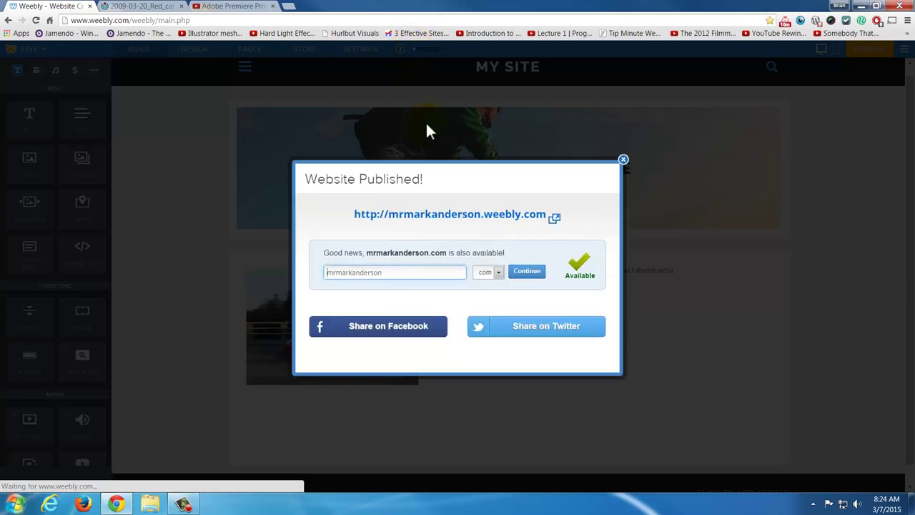
- Open the live weebly.com site, check the red car photo's lightbox, then return to the editor
{"action": "left_click", "coordinate": [483, 216]}
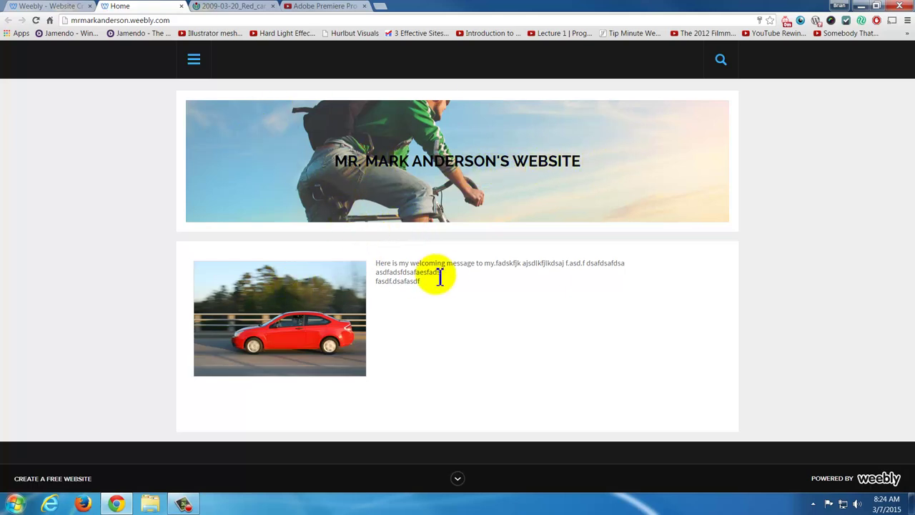
{"action": "left_click", "coordinate": [321, 289]}
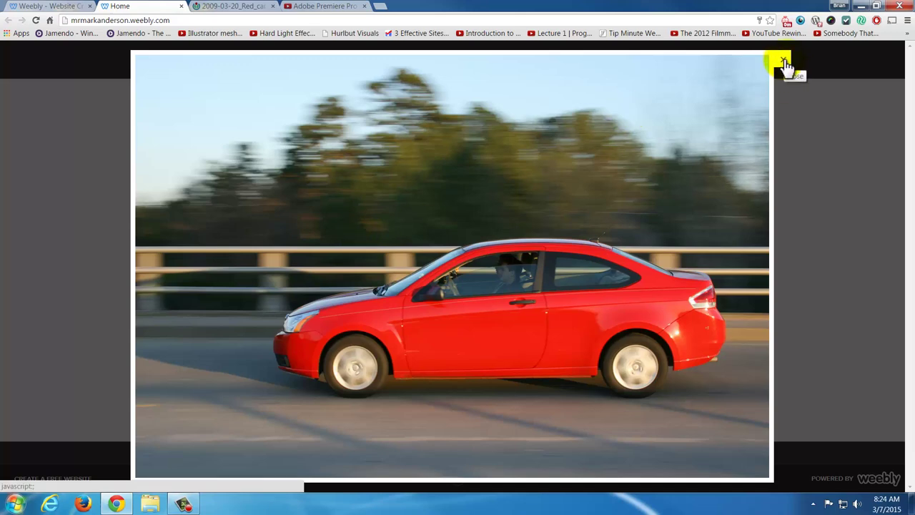
{"action": "left_click", "coordinate": [784, 61]}
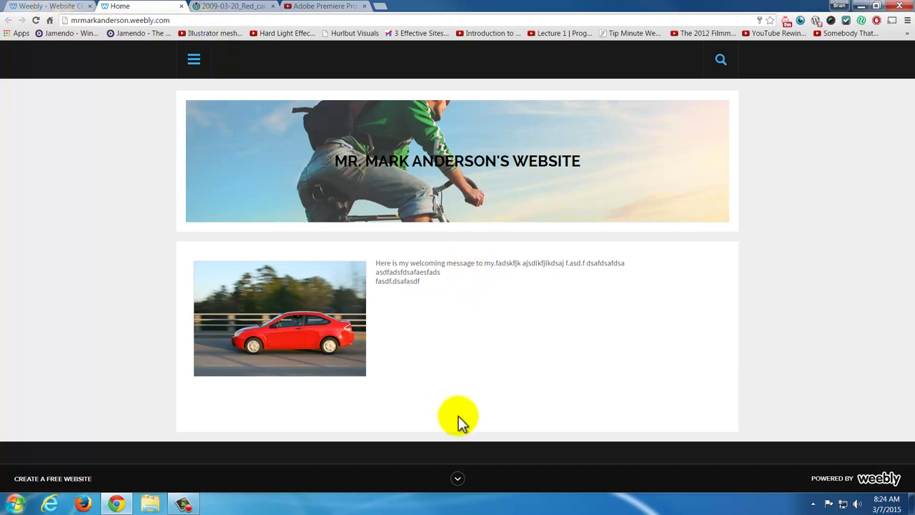
{"action": "left_click", "coordinate": [21, 6]}
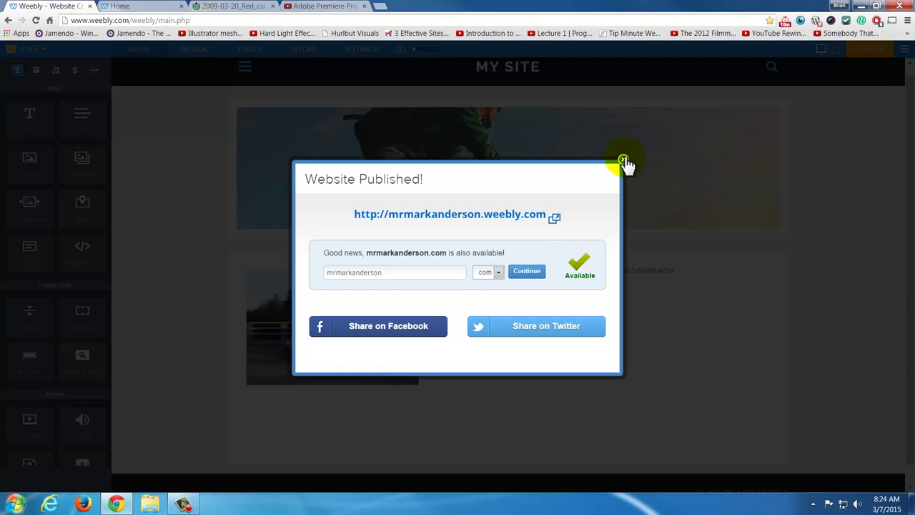
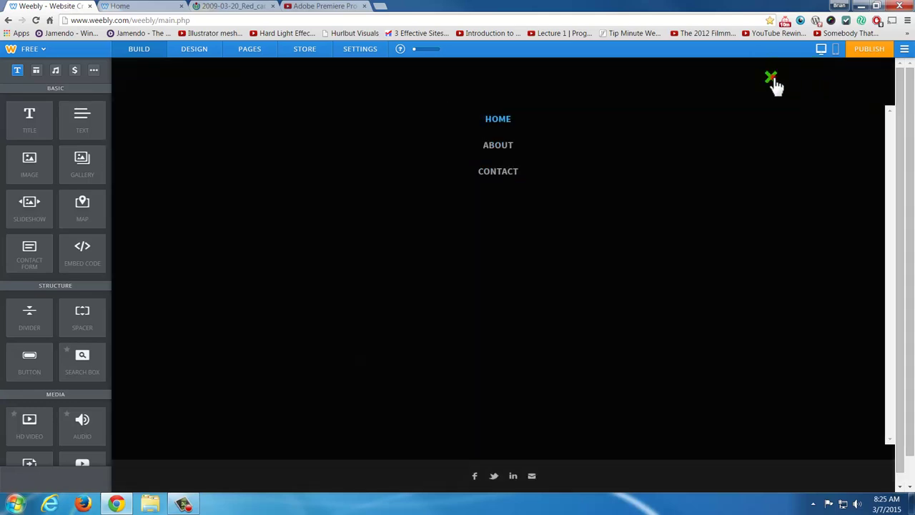
- Rename the Contact page to Computers 1, give it the No Header layout, and open it for editing
{"action": "left_click", "coordinate": [773, 79]}
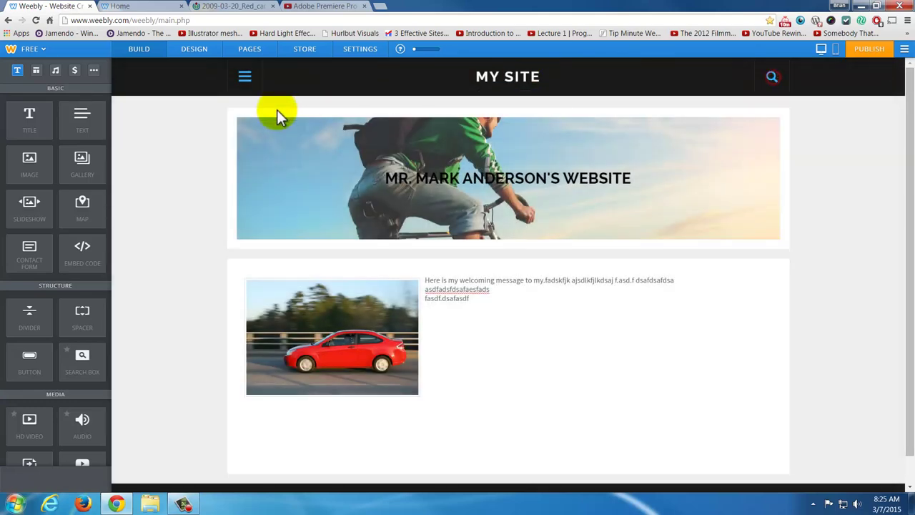
{"action": "left_click", "coordinate": [251, 48]}
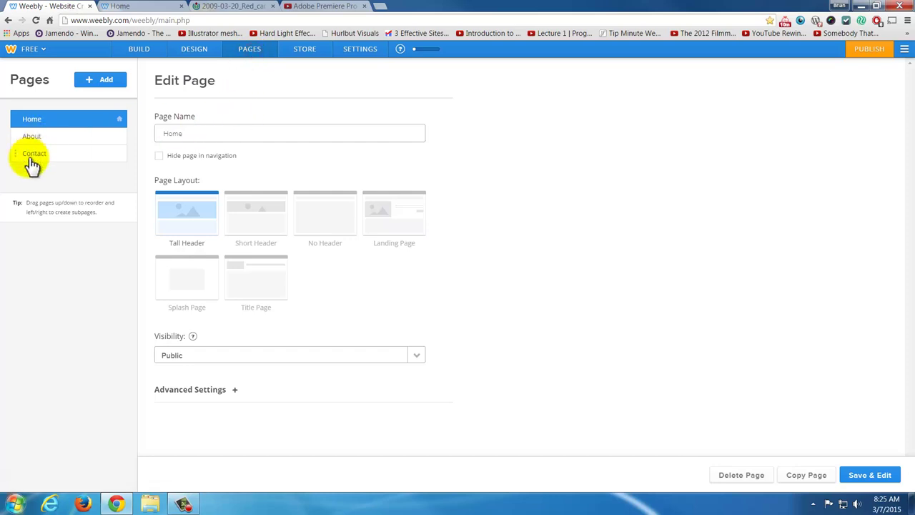
{"action": "left_click", "coordinate": [210, 134]}
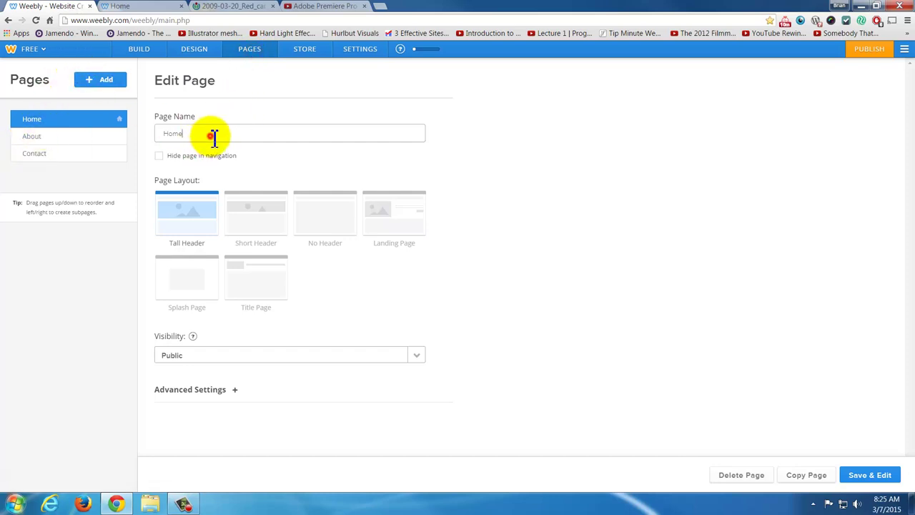
{"action": "left_click", "coordinate": [45, 138]}
{"action": "left_click", "coordinate": [45, 154]}
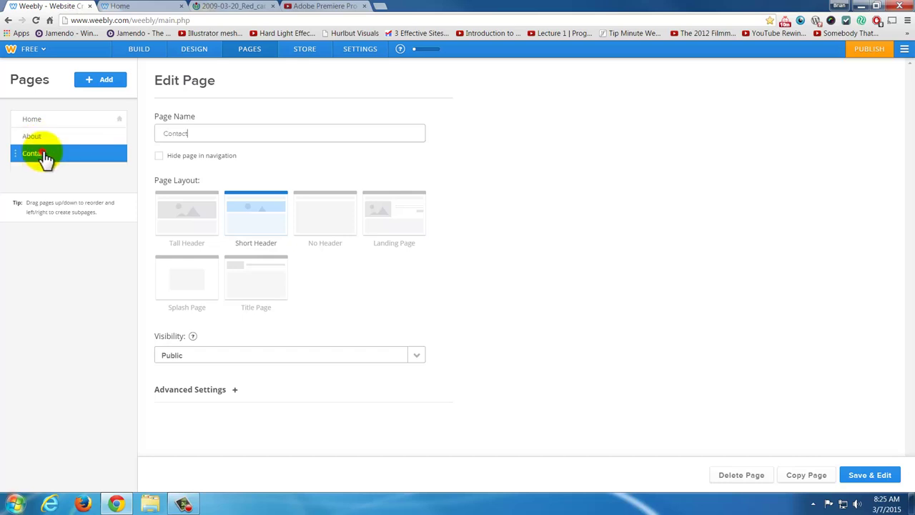
{"action": "left_click", "coordinate": [242, 133]}
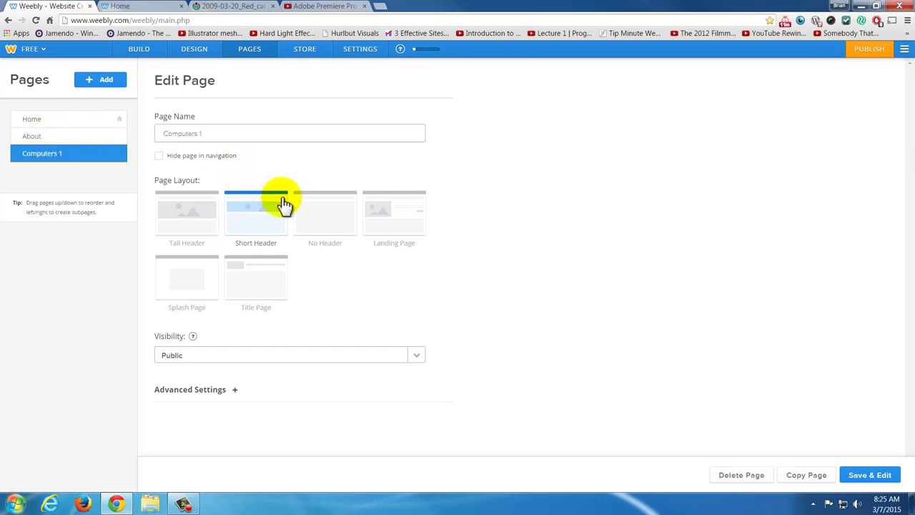
{"action": "left_click", "coordinate": [312, 216]}
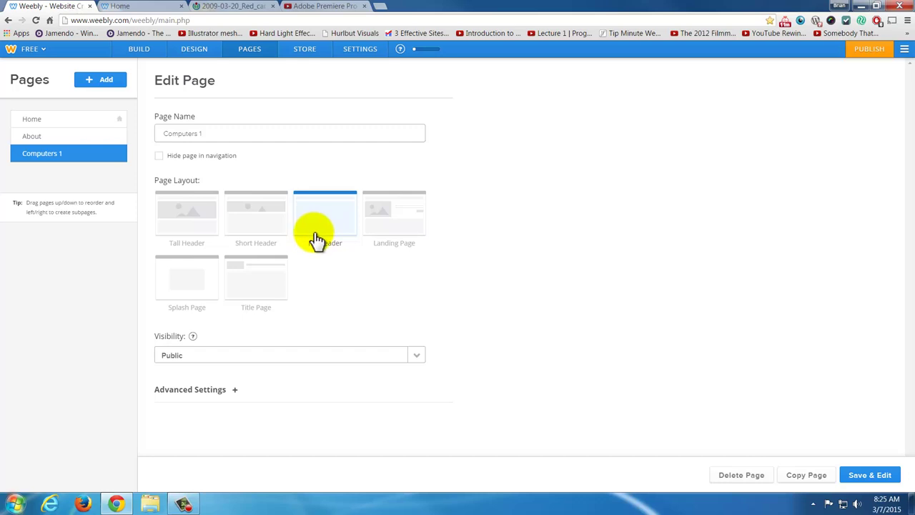
{"action": "left_click", "coordinate": [877, 481]}
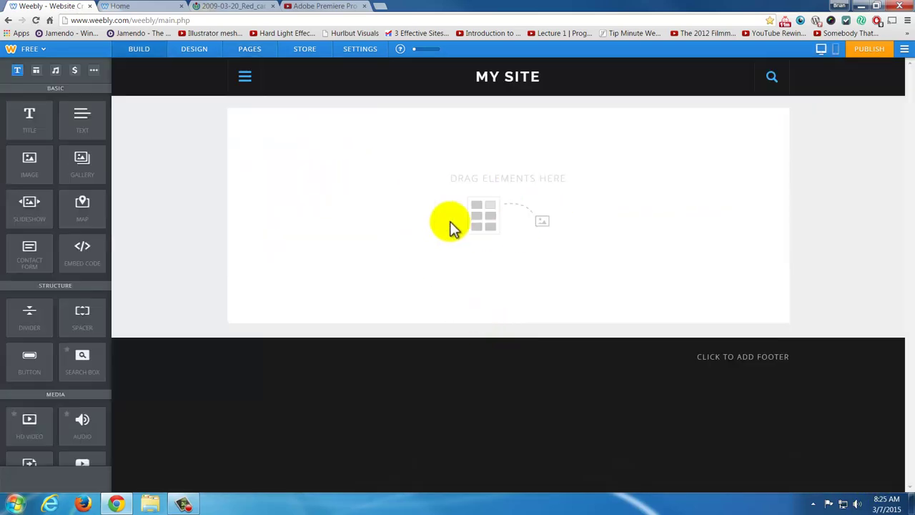
- Add a Text block to the empty Computers 1 page and a YouTube element beneath it
{"action": "left_click", "coordinate": [244, 79]}
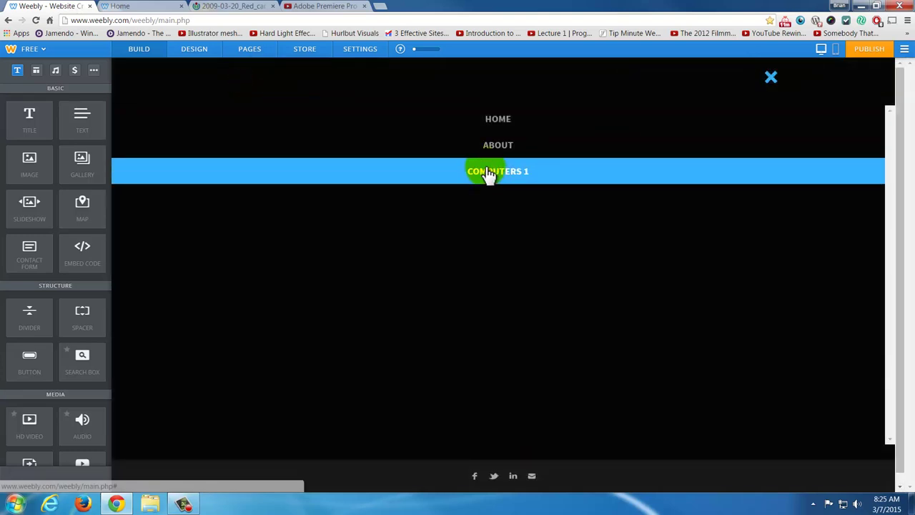
{"action": "left_click", "coordinate": [772, 79]}
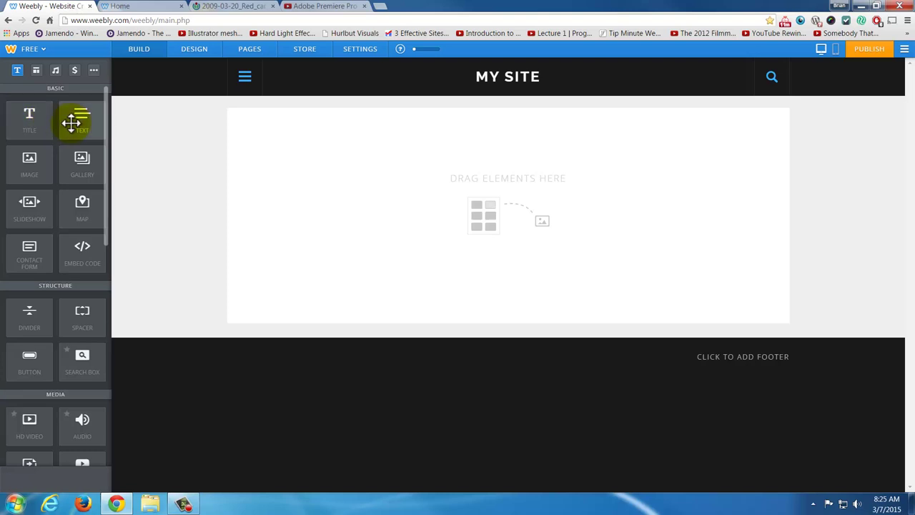
{"action": "left_click_drag", "start_coordinate": [72, 123], "coordinate": [314, 201]}
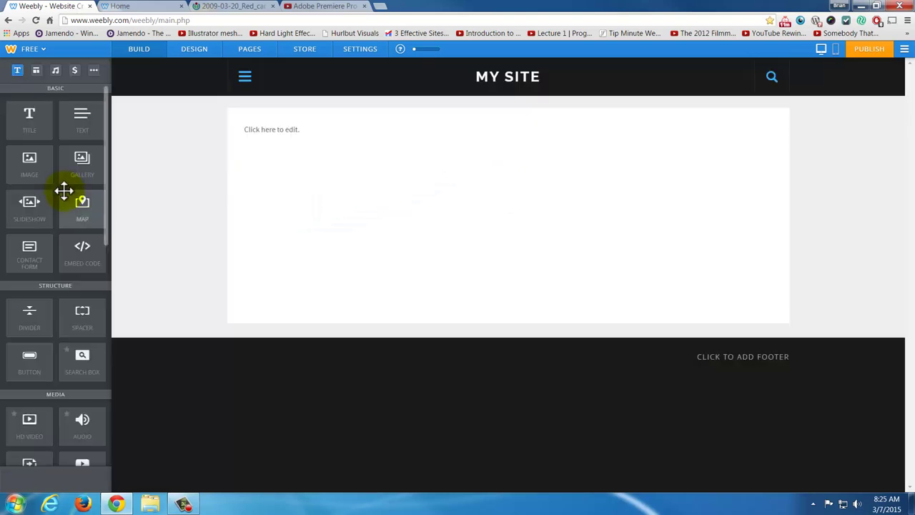
{"action": "scroll", "coordinate": [53, 341], "scroll_direction": "down", "scroll_amount": 2}
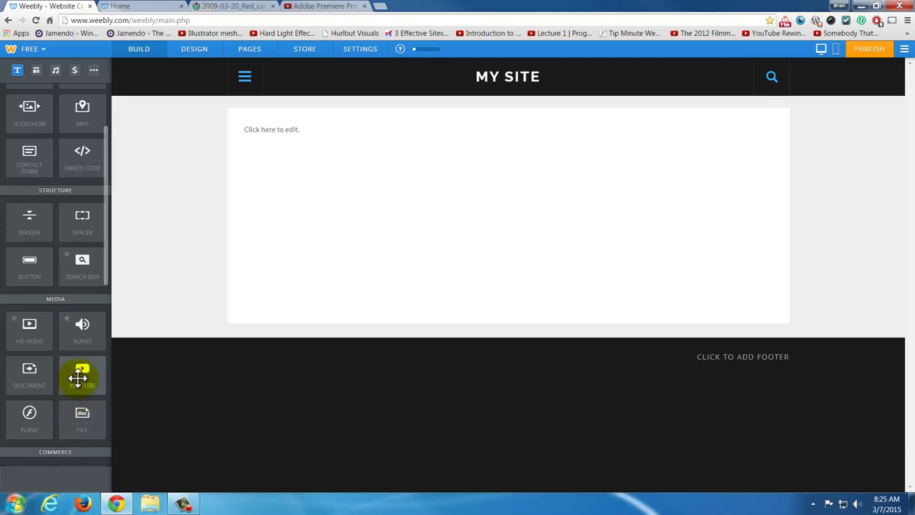
{"action": "left_click_drag", "start_coordinate": [78, 378], "coordinate": [286, 164]}
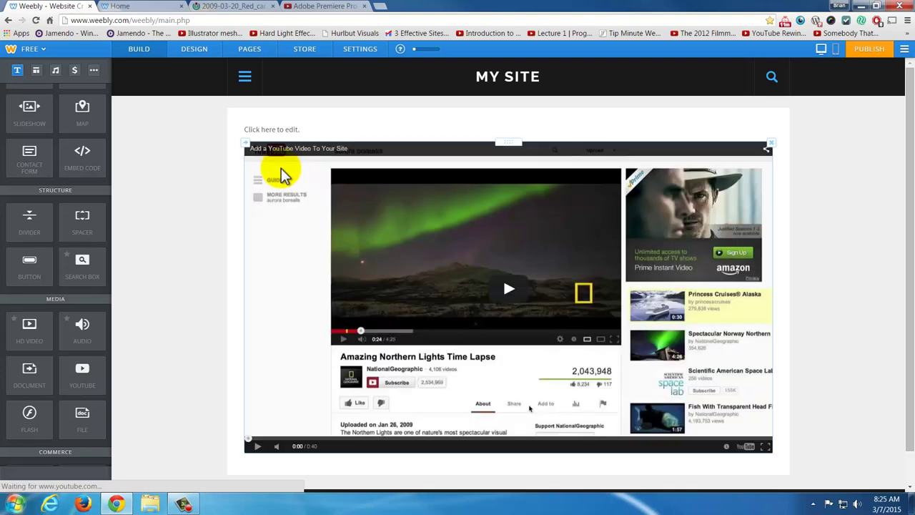
- Paste the Adobe Premiere Pro CS6 Basic Editing Introduction Tutorial URL into the YouTube element
{"action": "left_click", "coordinate": [363, 239]}
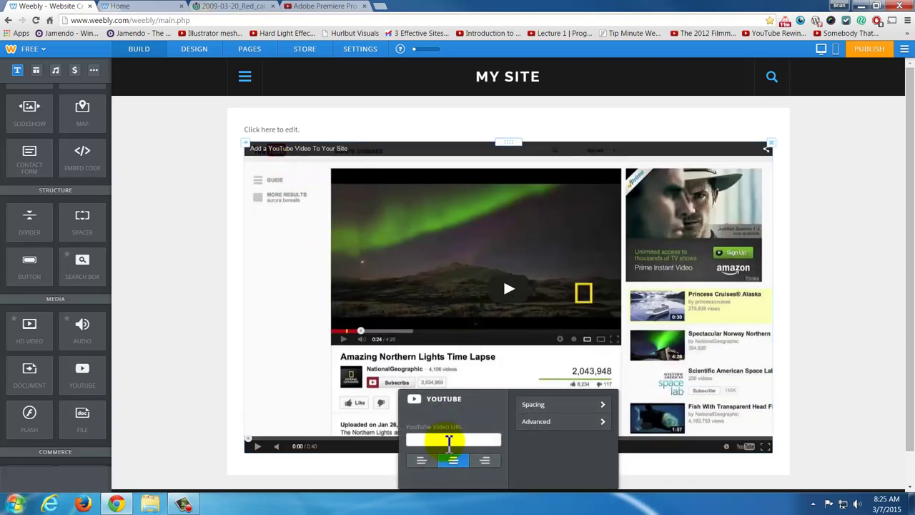
{"action": "left_click", "coordinate": [328, 6]}
{"action": "left_click", "coordinate": [246, 21]}
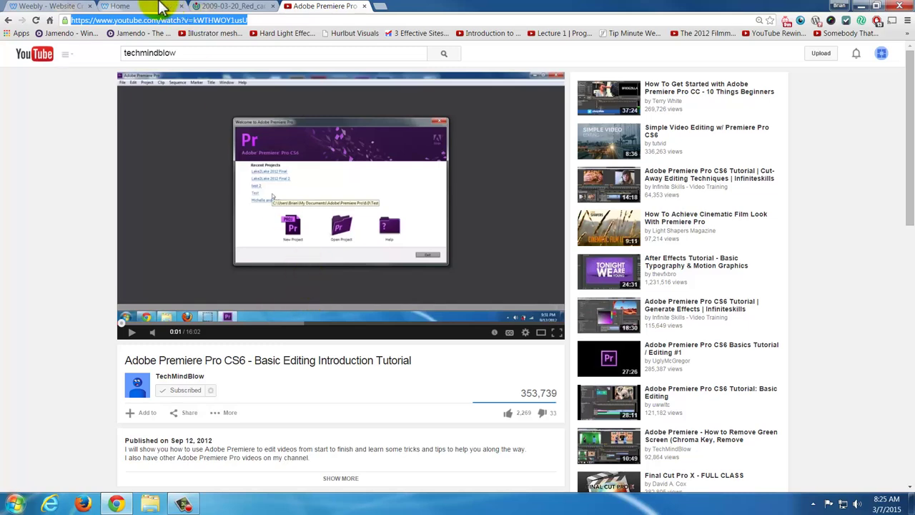
{"action": "left_click", "coordinate": [67, 7]}
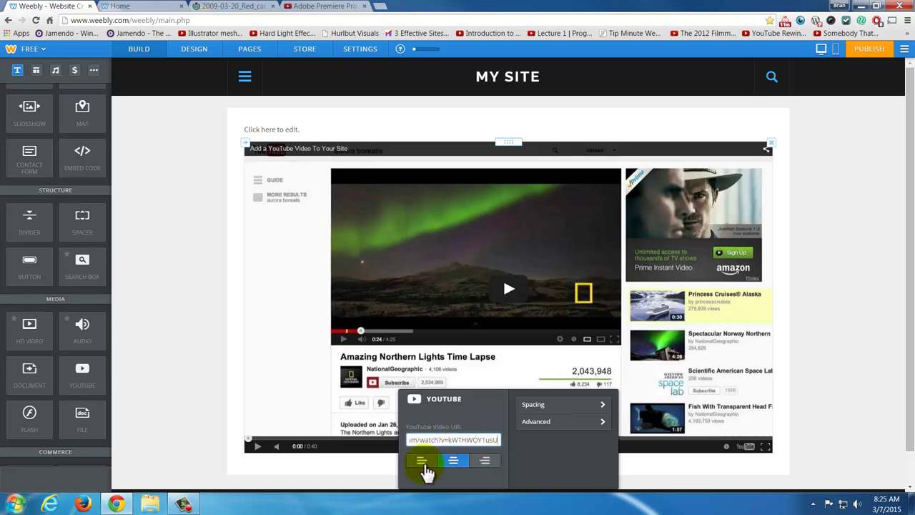
{"action": "left_click", "coordinate": [592, 429]}
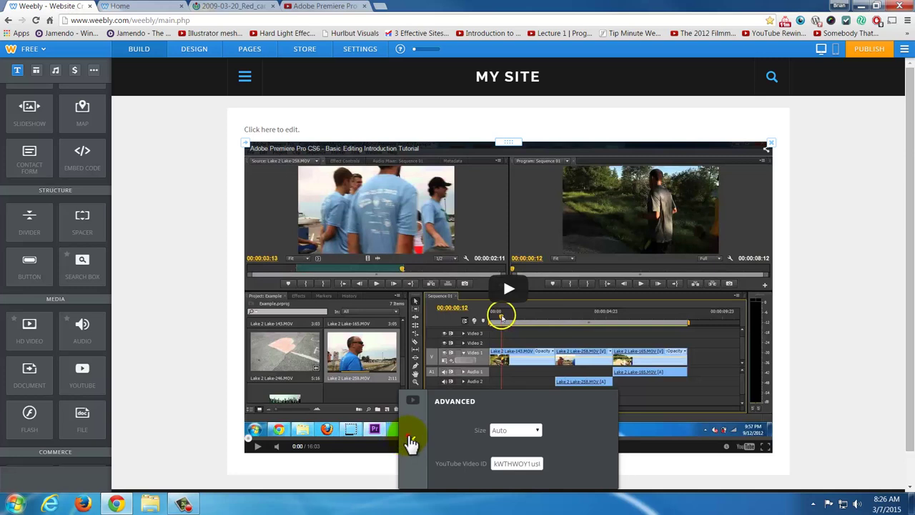
{"action": "left_click", "coordinate": [411, 442]}
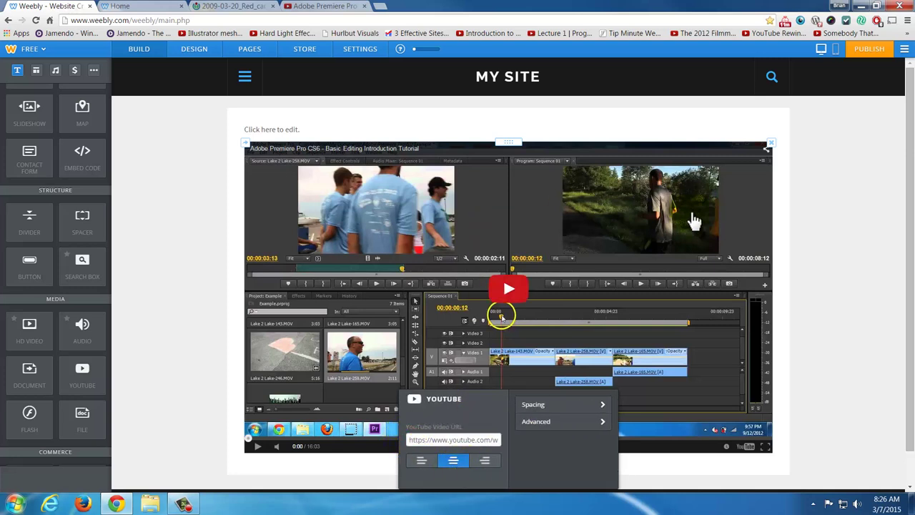
{"action": "left_click", "coordinate": [816, 190]}
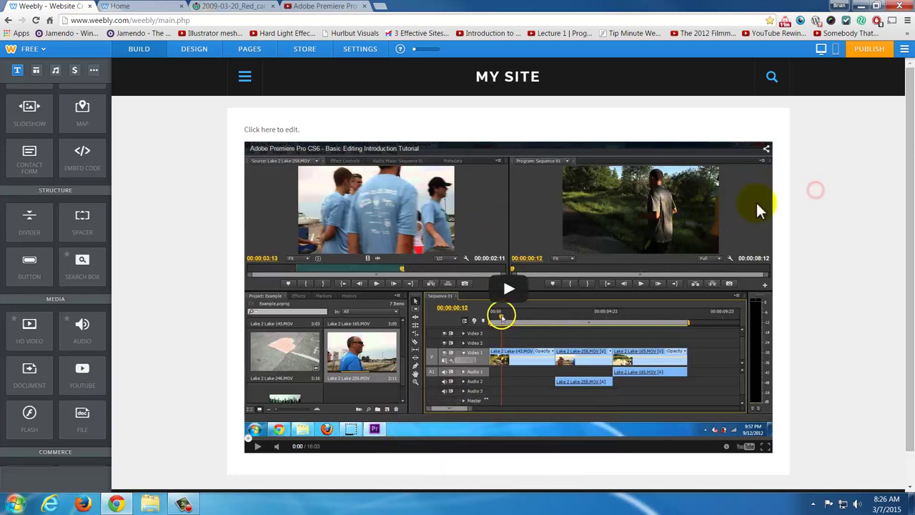
{"action": "left_click", "coordinate": [282, 130]}
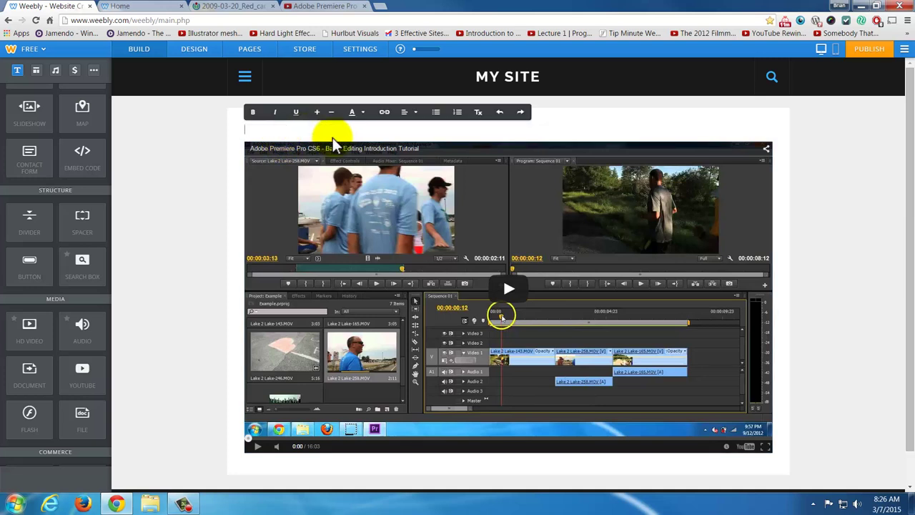
- Add the title 'VIDEO EDITING UNIT 1' above the video and set the text to 'Click this video for instructions.'
{"action": "scroll", "coordinate": [63, 164], "scroll_direction": "up", "scroll_amount": 2}
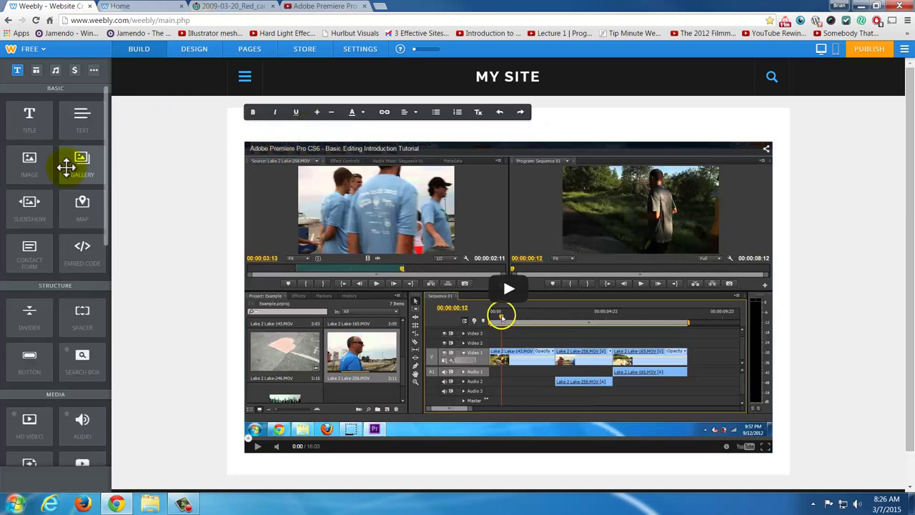
{"action": "left_click_drag", "start_coordinate": [30, 116], "coordinate": [282, 127]}
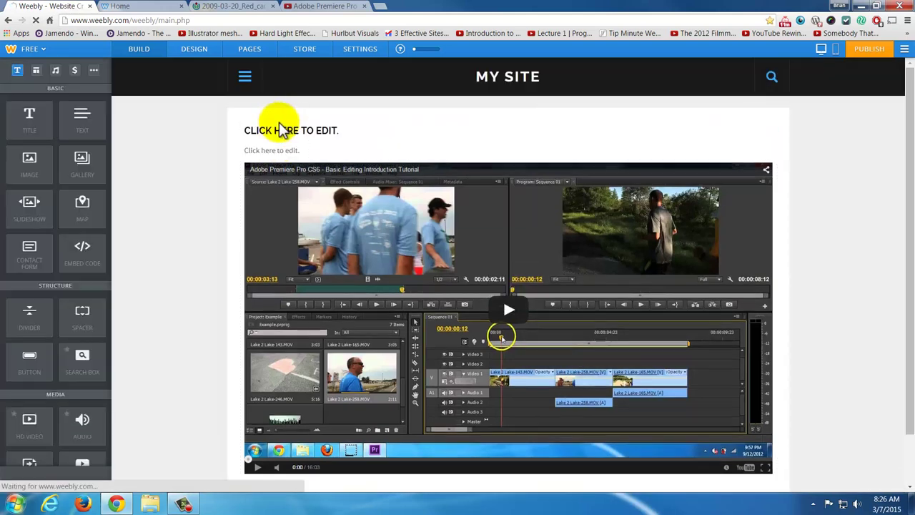
{"action": "left_click", "coordinate": [289, 130]}
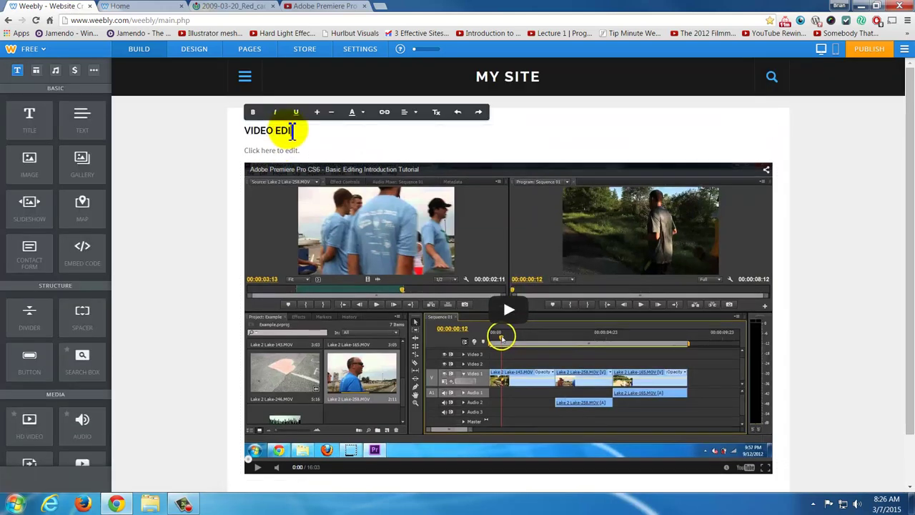
{"action": "type", "text": "VIDEO EDITING UNIT 1"}
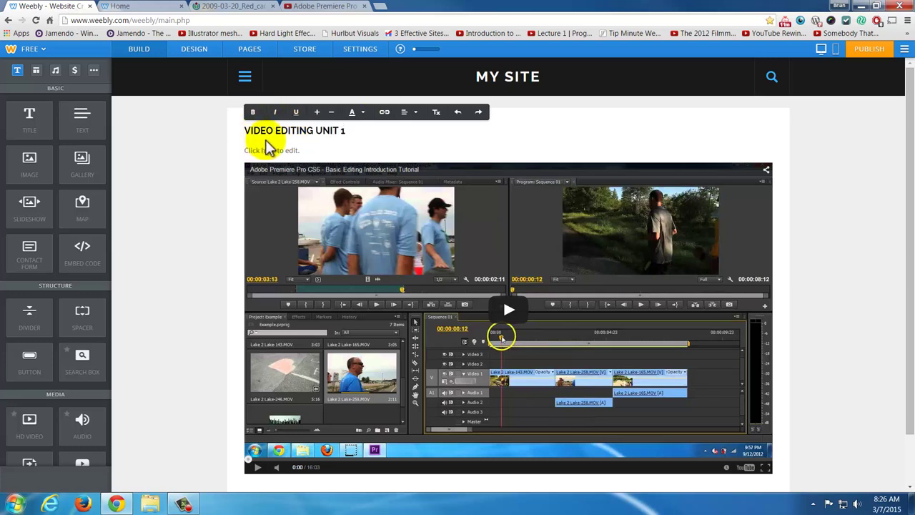
{"action": "left_click", "coordinate": [294, 151]}
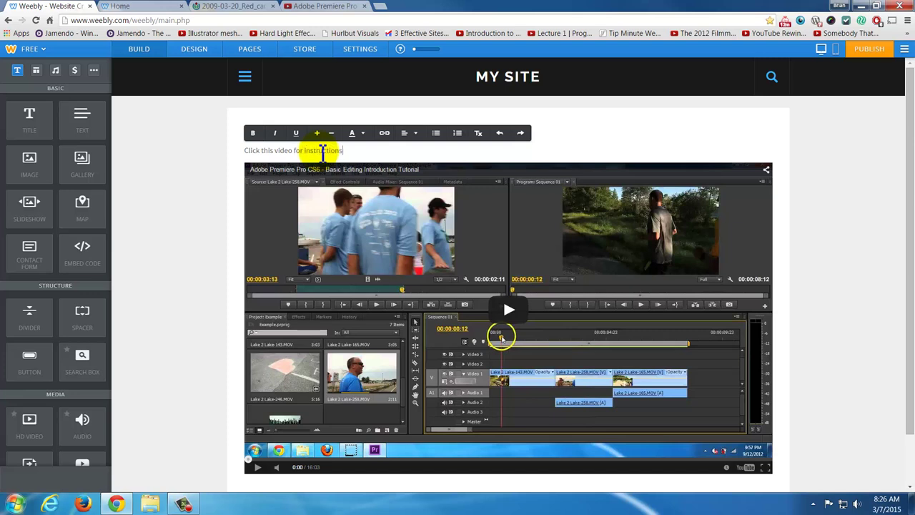
{"action": "left_click", "coordinate": [865, 194]}
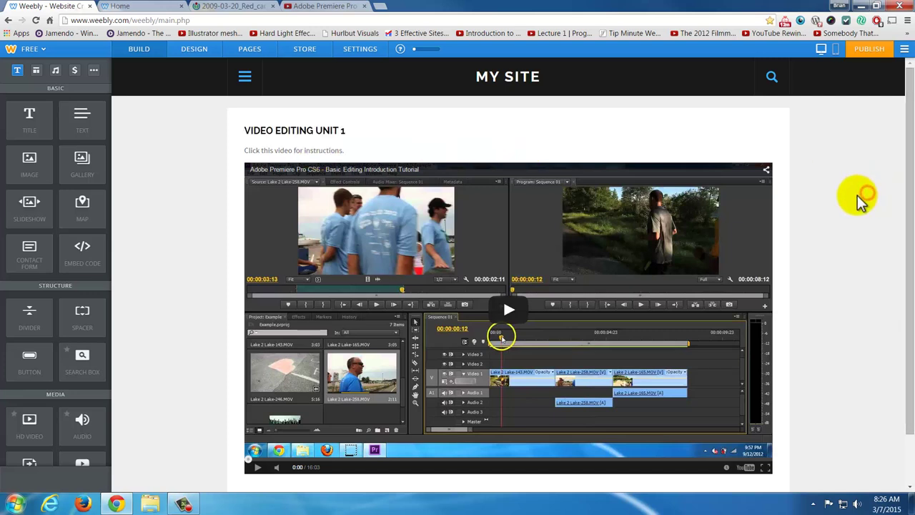
- Publish the site and open the Computers 1 page on the live website
{"action": "left_click", "coordinate": [873, 51]}
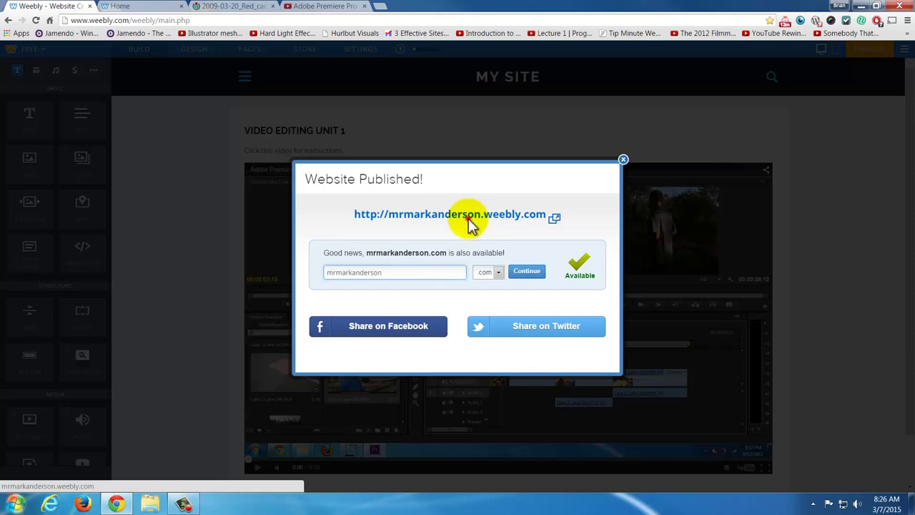
{"action": "left_click", "coordinate": [469, 218]}
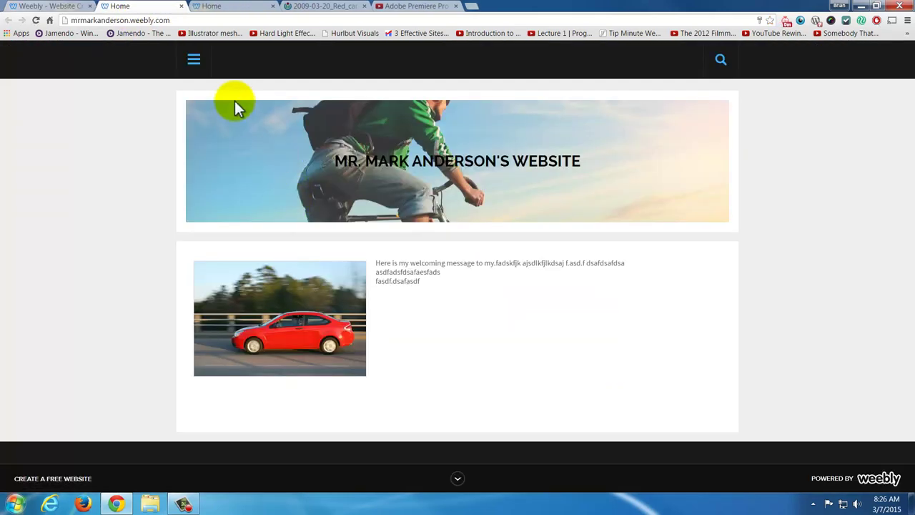
{"action": "left_click", "coordinate": [194, 60]}
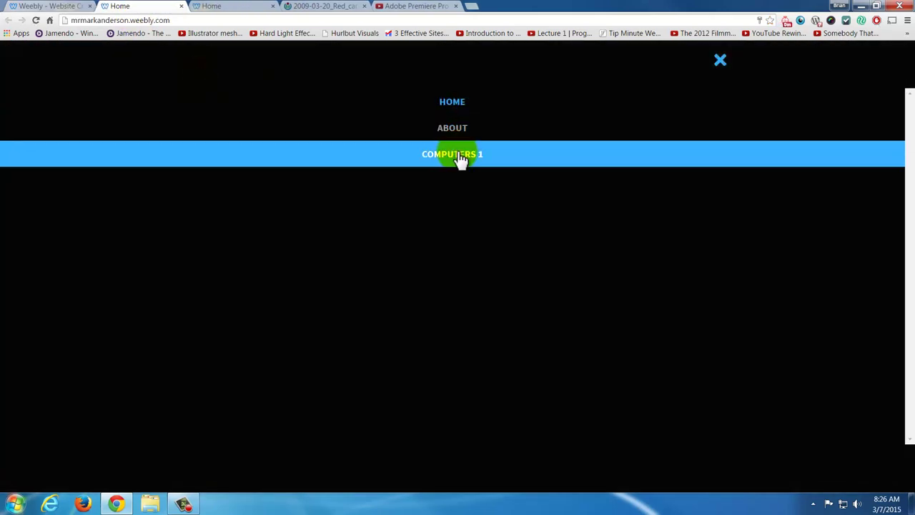
{"action": "left_click", "coordinate": [460, 159]}
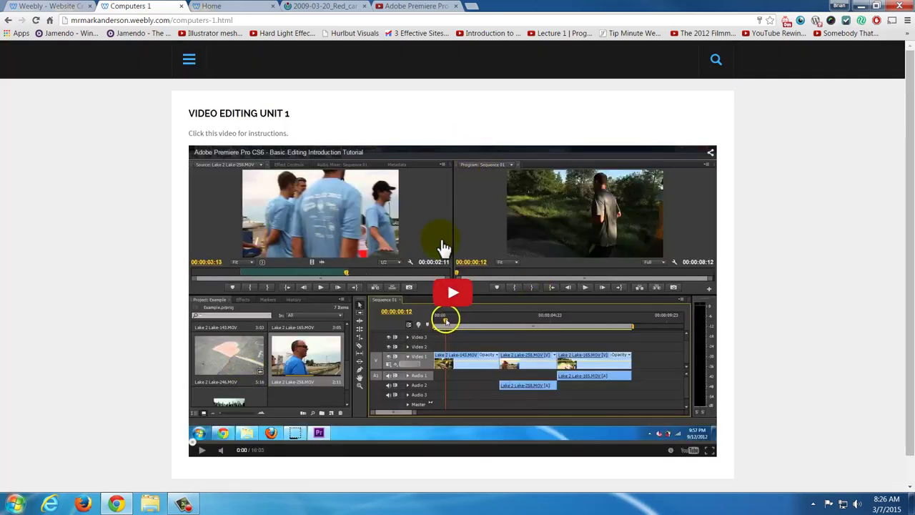
- Test playback of the embedded tutorial video, then return to the editor and dismiss the published notice
{"action": "left_click", "coordinate": [437, 307]}
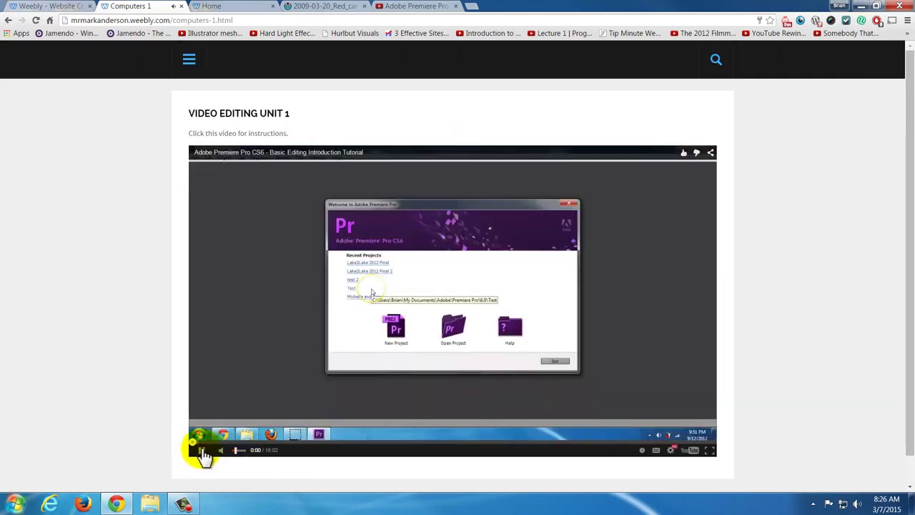
{"action": "left_click", "coordinate": [201, 450]}
{"action": "left_click", "coordinate": [223, 452]}
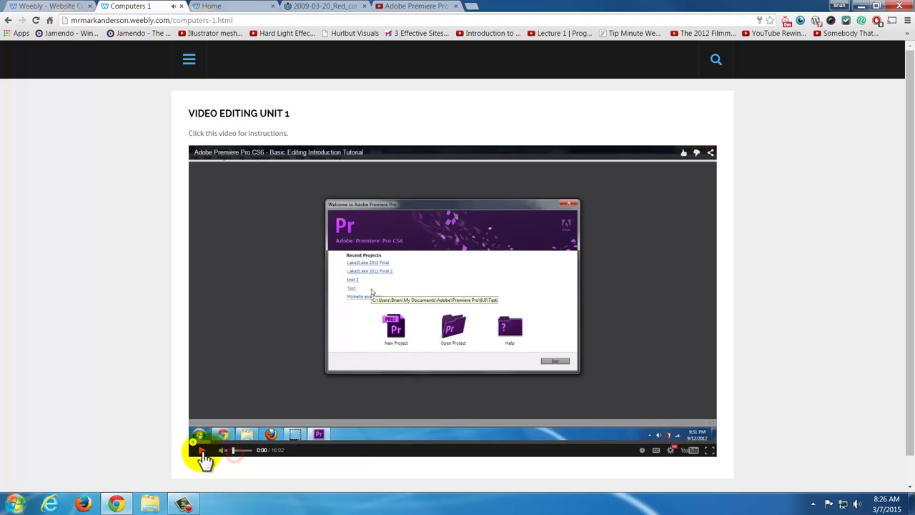
{"action": "left_click", "coordinate": [202, 450]}
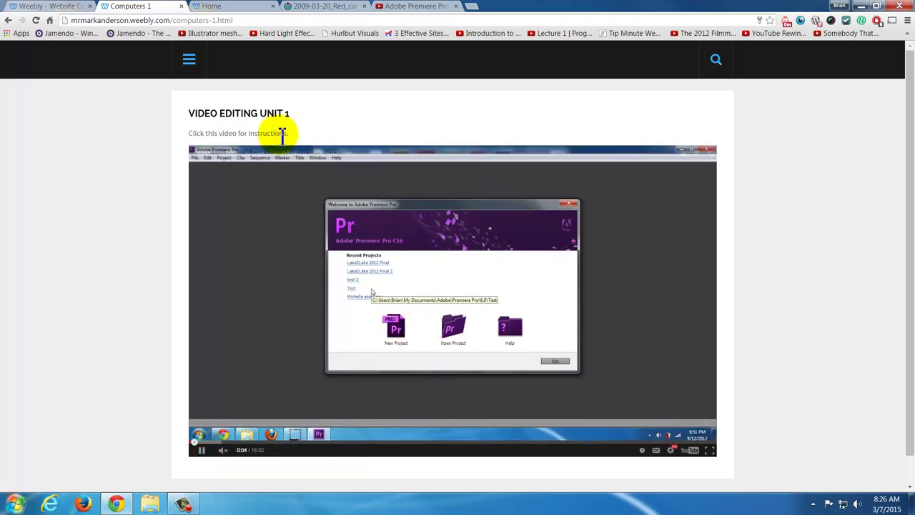
{"action": "left_click", "coordinate": [50, 6]}
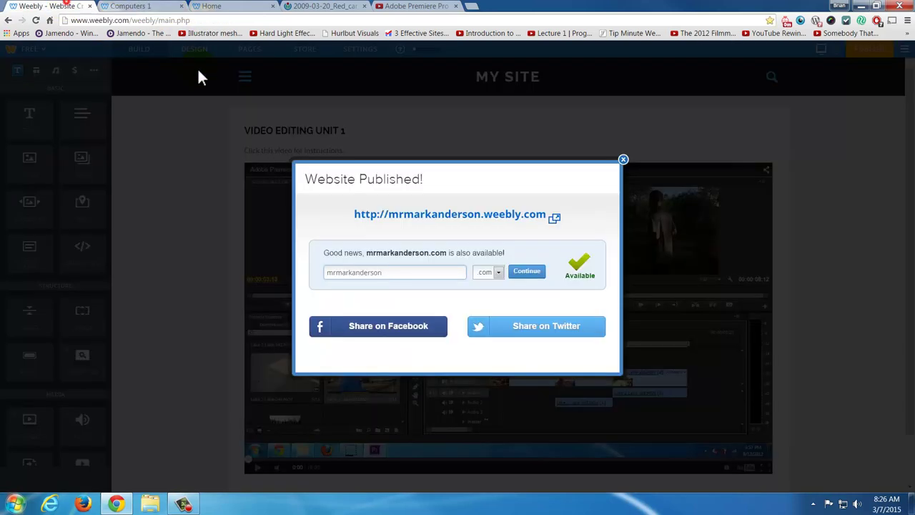
{"action": "left_click", "coordinate": [624, 160]}
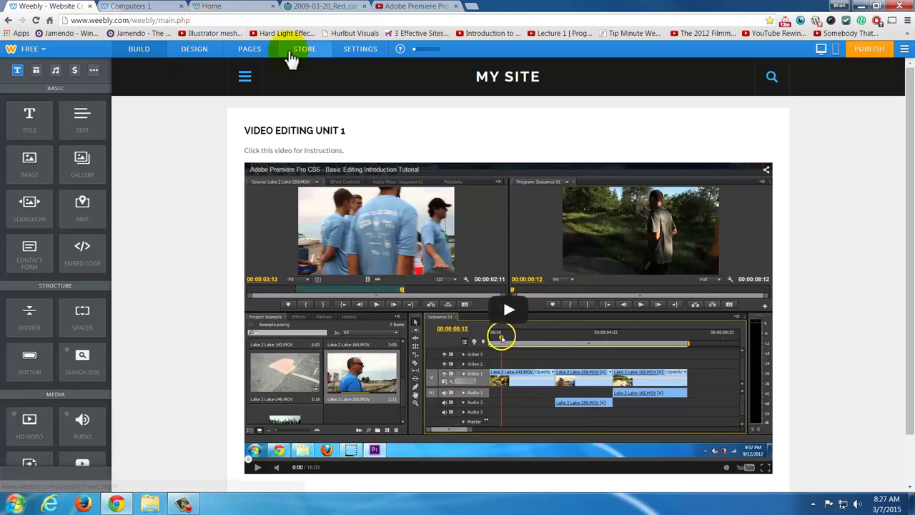
- Switch the site's theme to Clean Lines from the Design theme gallery
{"action": "left_click", "coordinate": [211, 52]}
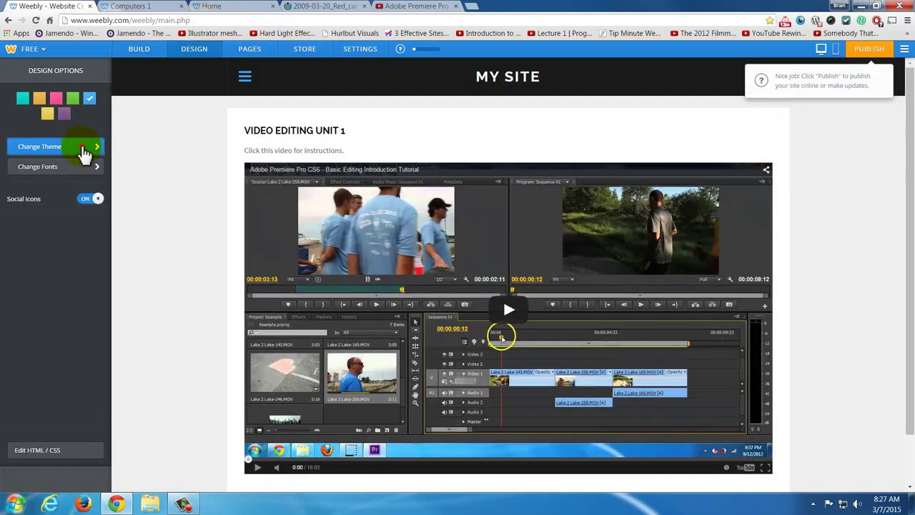
{"action": "left_click", "coordinate": [84, 153]}
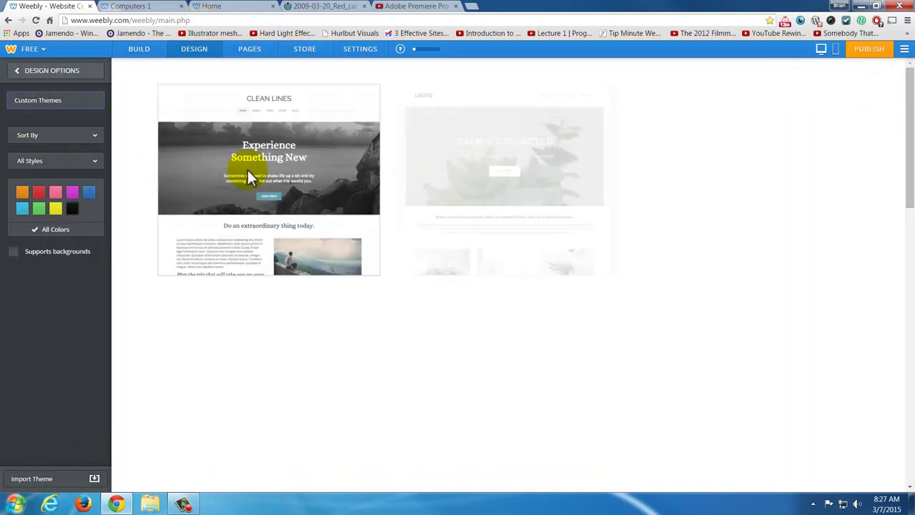
{"action": "left_click", "coordinate": [77, 169]}
{"action": "left_click", "coordinate": [79, 168]}
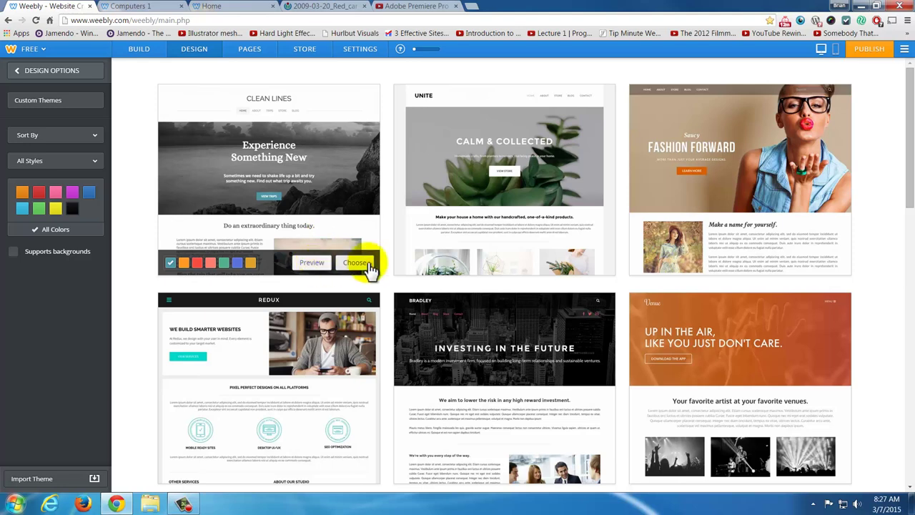
{"action": "left_click", "coordinate": [355, 262]}
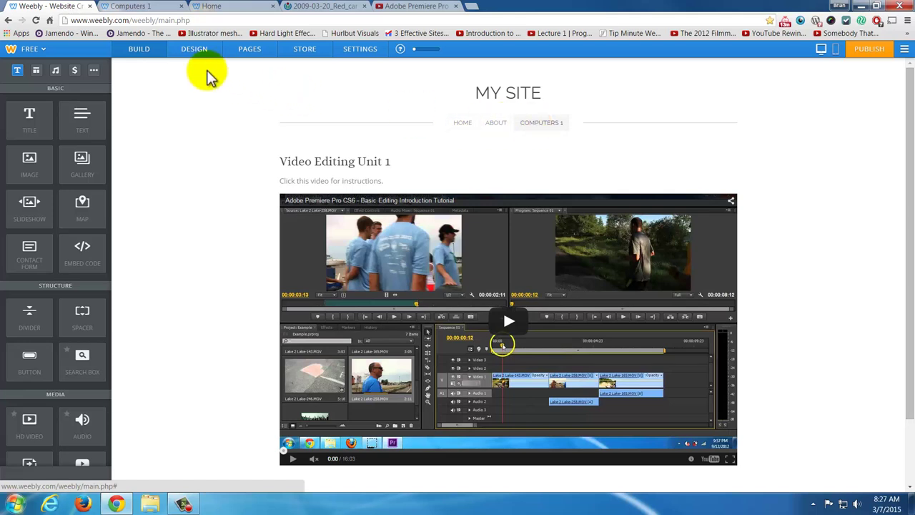
- Add a standard page named Unit 1 and open it in the editor
{"action": "left_click", "coordinate": [256, 49]}
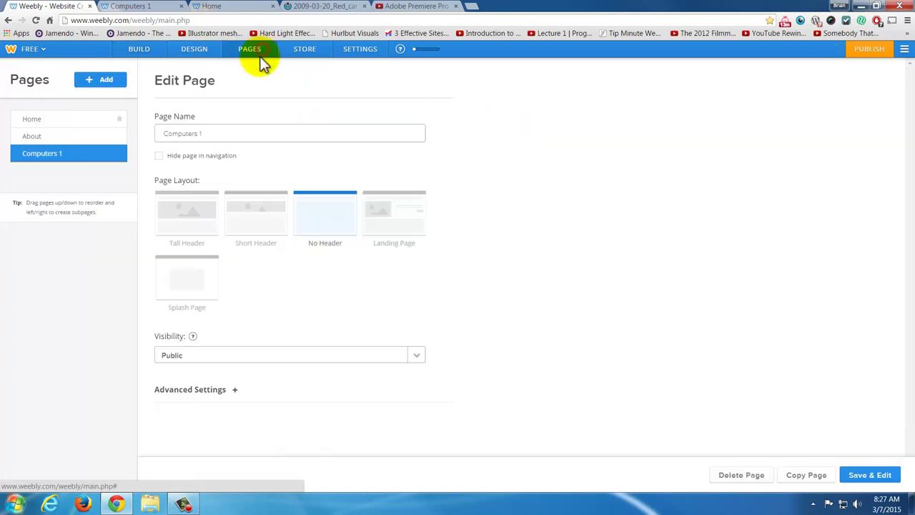
{"action": "left_click", "coordinate": [94, 79]}
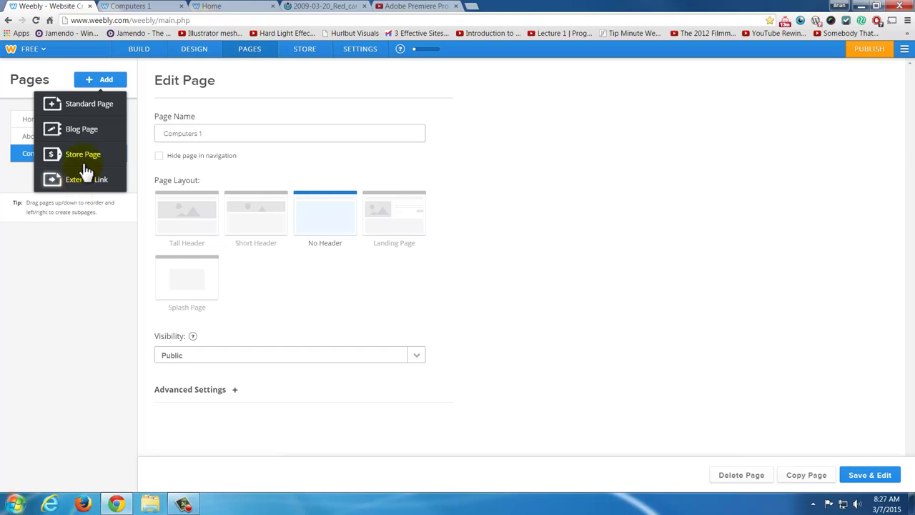
{"action": "left_click", "coordinate": [93, 107]}
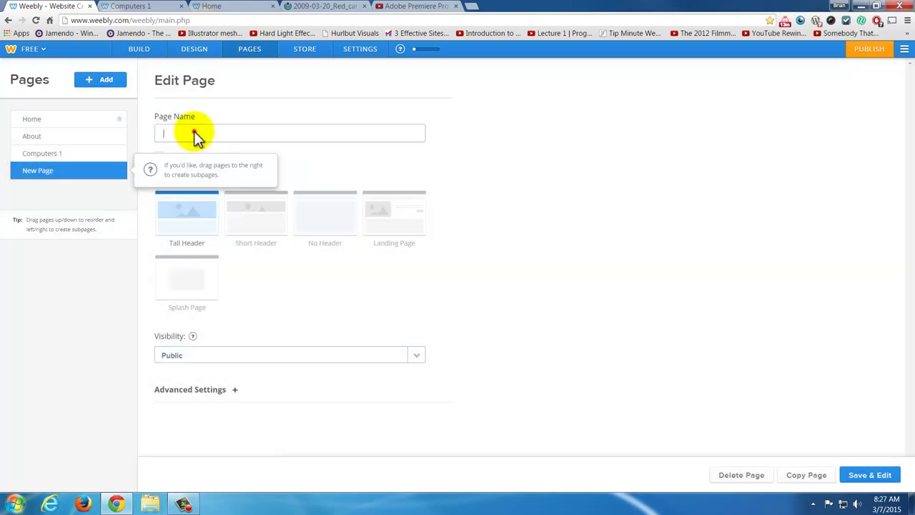
{"action": "left_click", "coordinate": [196, 134]}
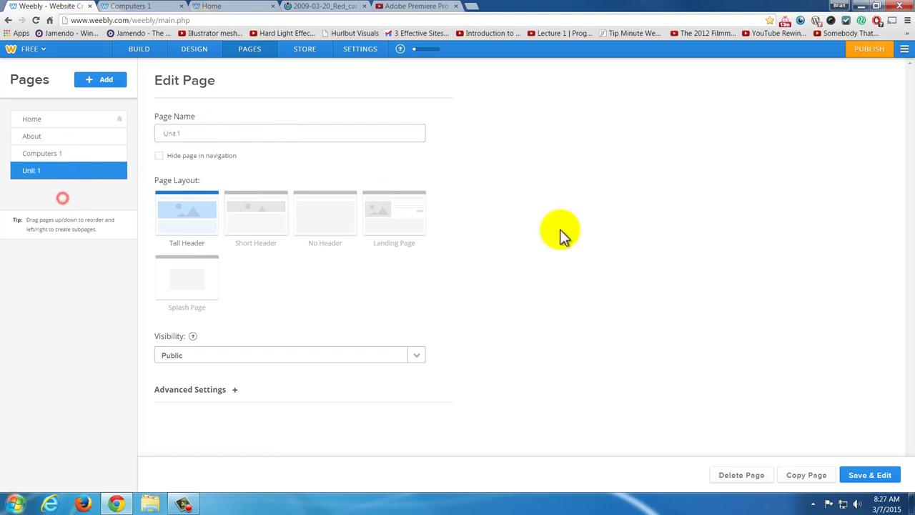
{"action": "left_click", "coordinate": [869, 474]}
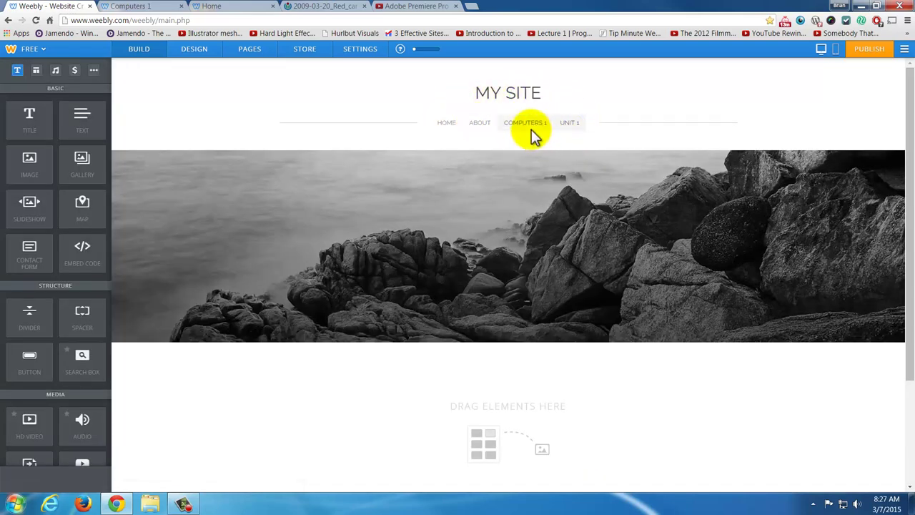
- Nest Unit 1 as a subpage under Computers 1 and save the page order
{"action": "left_click", "coordinate": [247, 50]}
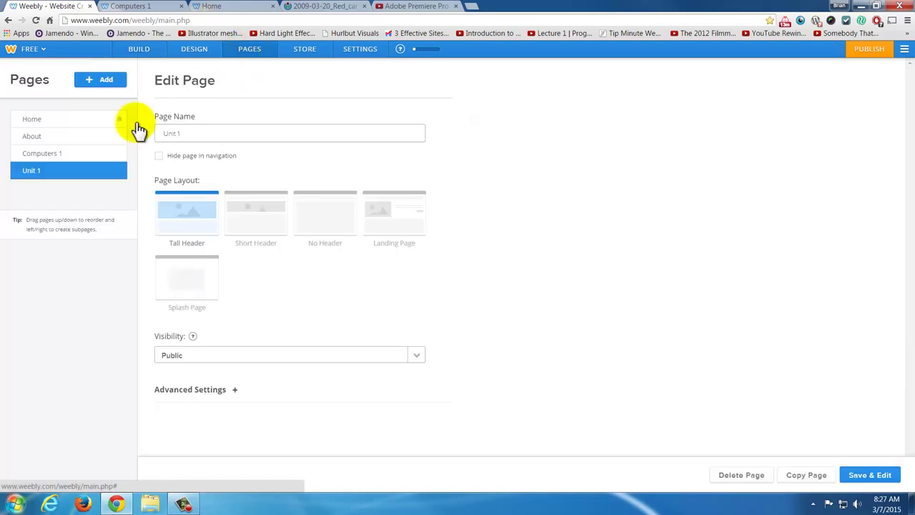
{"action": "left_click_drag", "start_coordinate": [20, 177], "coordinate": [45, 180]}
{"action": "left_click", "coordinate": [867, 480]}
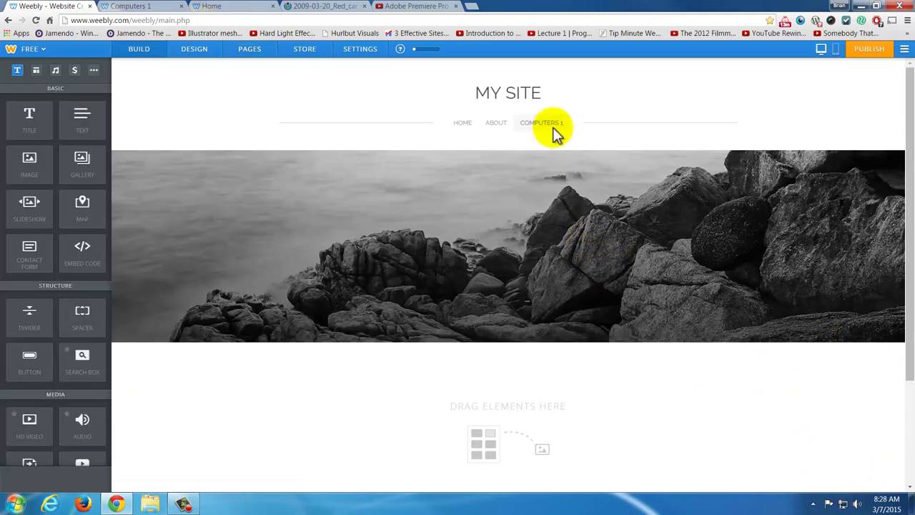
{"action": "mouse_move", "coordinate": [554, 134]}
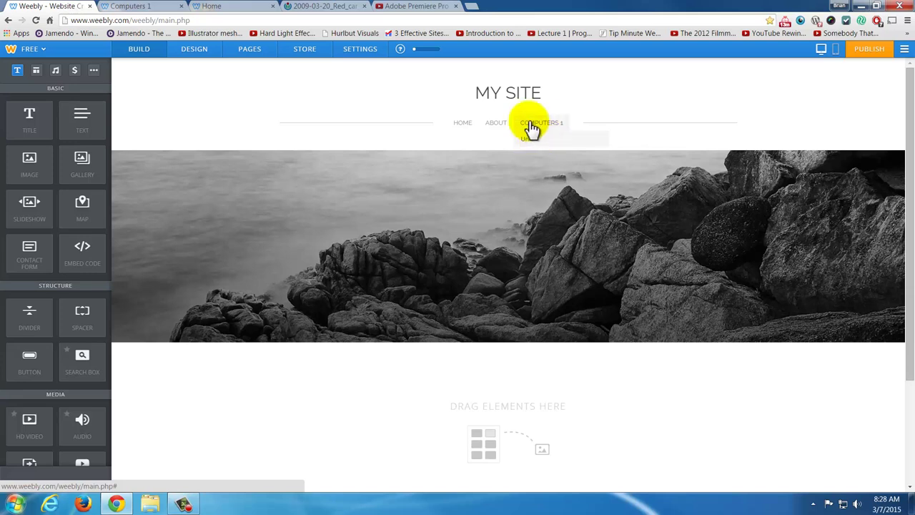
- Add a new Untitled standard page nested one level beneath Unit 1 and open it
{"action": "left_click", "coordinate": [250, 51]}
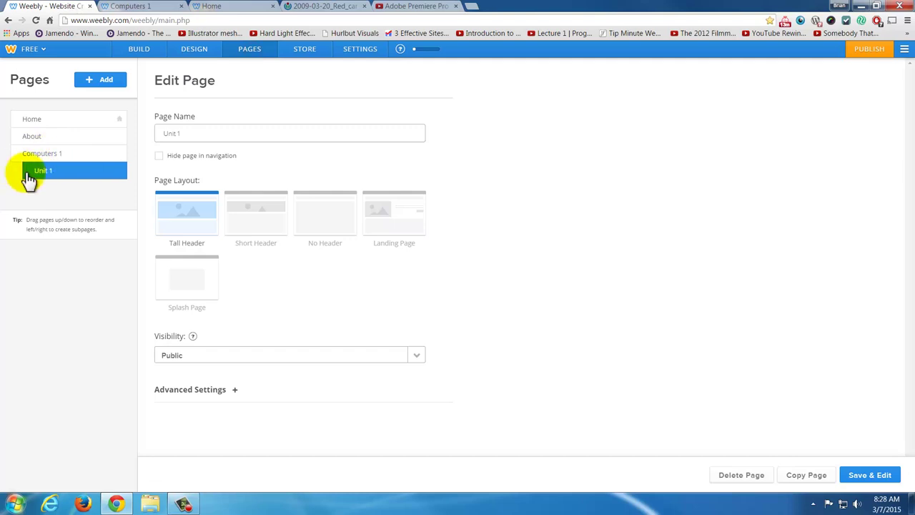
{"action": "left_click", "coordinate": [98, 81]}
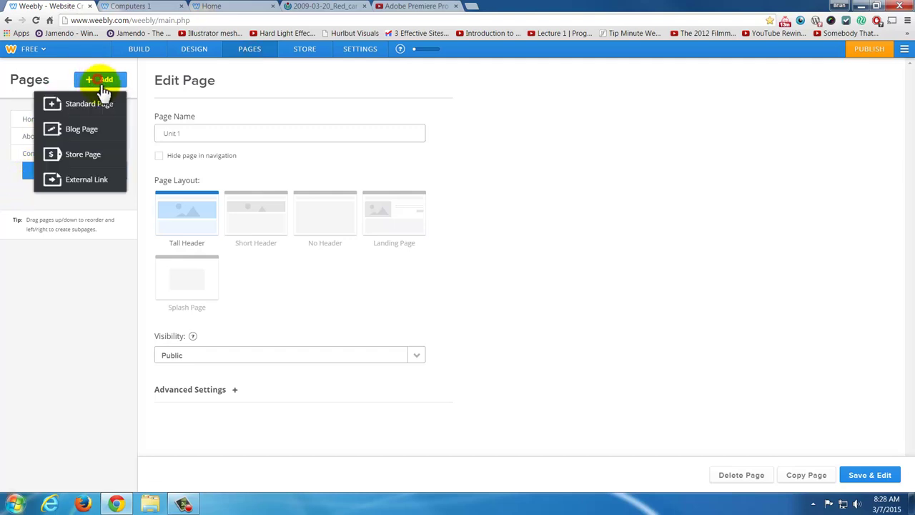
{"action": "left_click", "coordinate": [99, 101]}
{"action": "left_click_drag", "start_coordinate": [48, 199], "coordinate": [48, 227]}
{"action": "left_click_drag", "start_coordinate": [65, 194], "coordinate": [41, 179]}
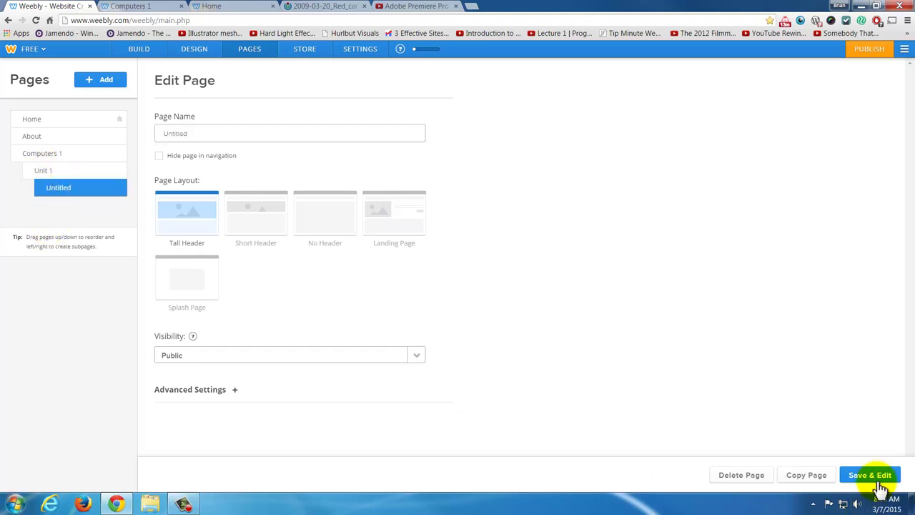
{"action": "left_click", "coordinate": [872, 477]}
{"action": "mouse_move", "coordinate": [549, 131]}
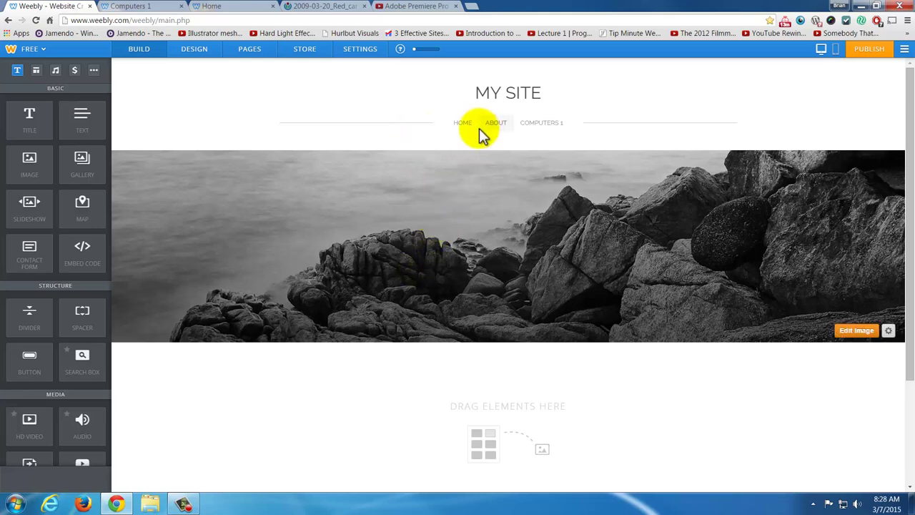
- Go to the Home page and switch its rocky banner to the Short Header layout
{"action": "left_click", "coordinate": [467, 126]}
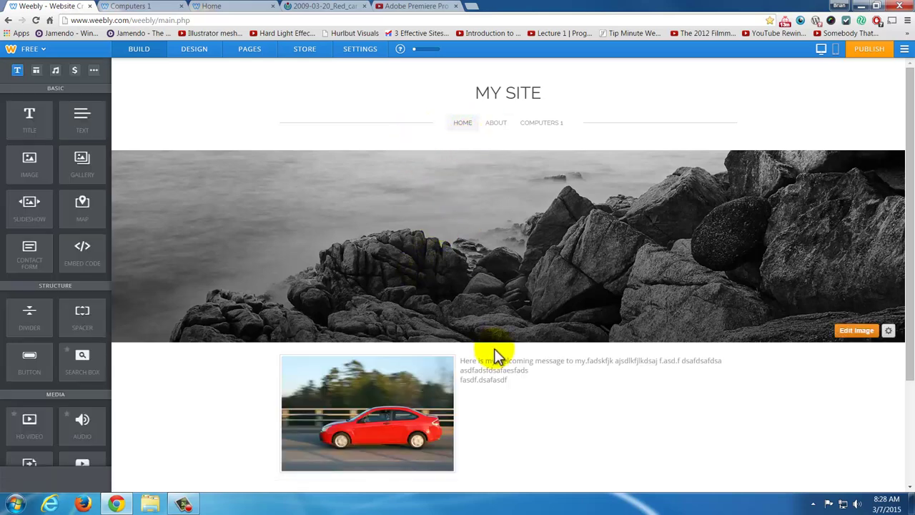
{"action": "scroll", "coordinate": [592, 326], "scroll_direction": "down", "scroll_amount": 1}
{"action": "scroll", "coordinate": [667, 309], "scroll_direction": "up", "scroll_amount": 1}
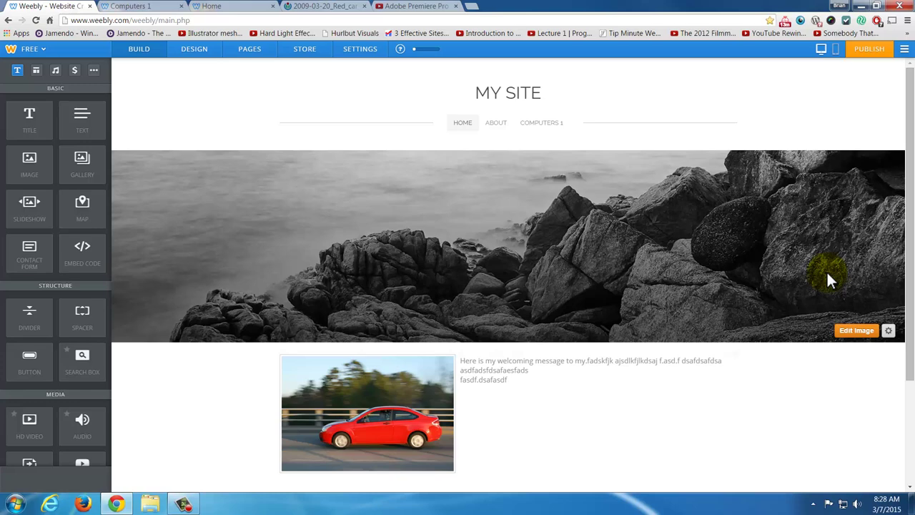
{"action": "left_click", "coordinate": [888, 331]}
{"action": "scroll", "coordinate": [851, 373], "scroll_direction": "down", "scroll_amount": 1}
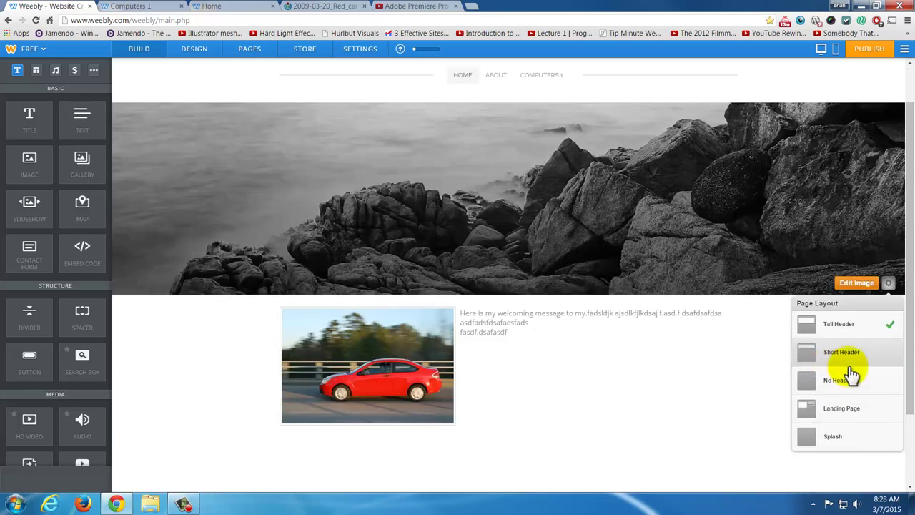
{"action": "left_click", "coordinate": [851, 356]}
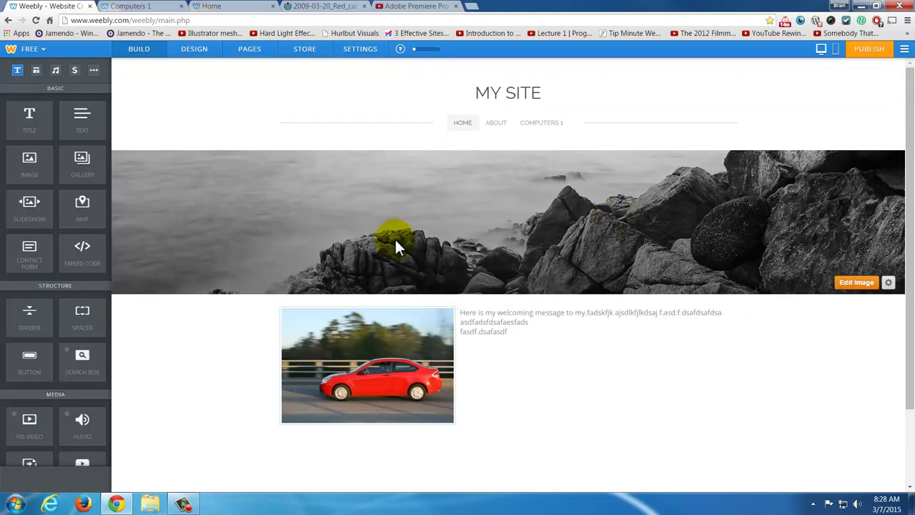
{"action": "scroll", "coordinate": [395, 240], "scroll_direction": "down", "scroll_amount": 2}
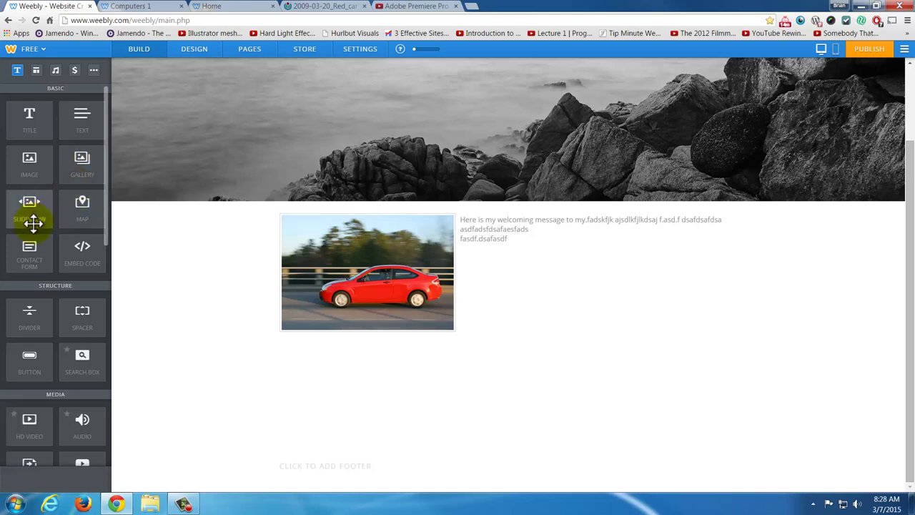
{"action": "scroll", "coordinate": [33, 224], "scroll_direction": "down", "scroll_amount": 2}
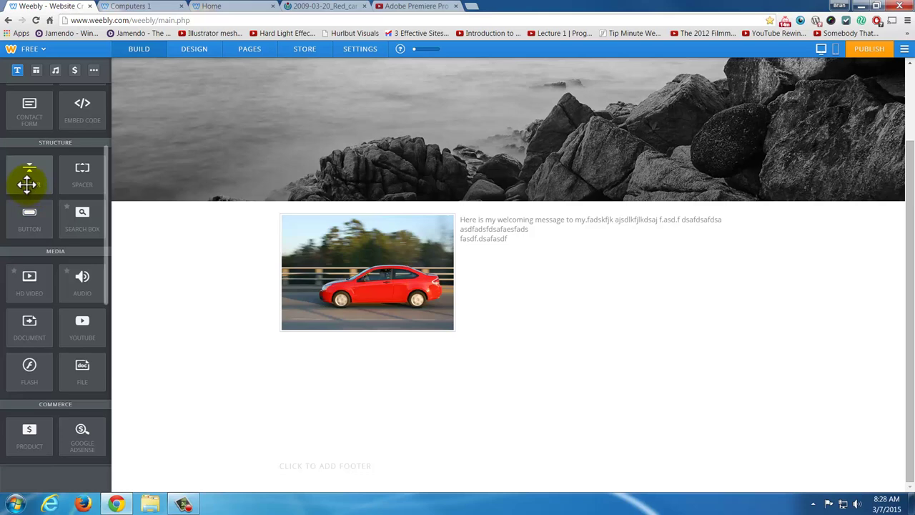
{"action": "left_click_drag", "start_coordinate": [29, 178], "coordinate": [510, 345]}
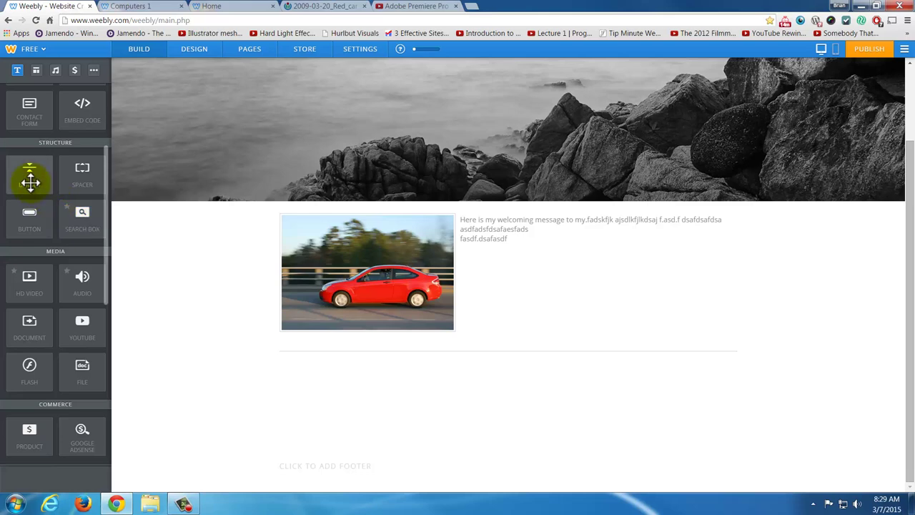
{"action": "left_click_drag", "start_coordinate": [29, 182], "coordinate": [54, 315]}
{"action": "scroll", "coordinate": [53, 316], "scroll_direction": "down", "scroll_amount": 4}
{"action": "scroll", "coordinate": [57, 323], "scroll_direction": "up", "scroll_amount": 5}
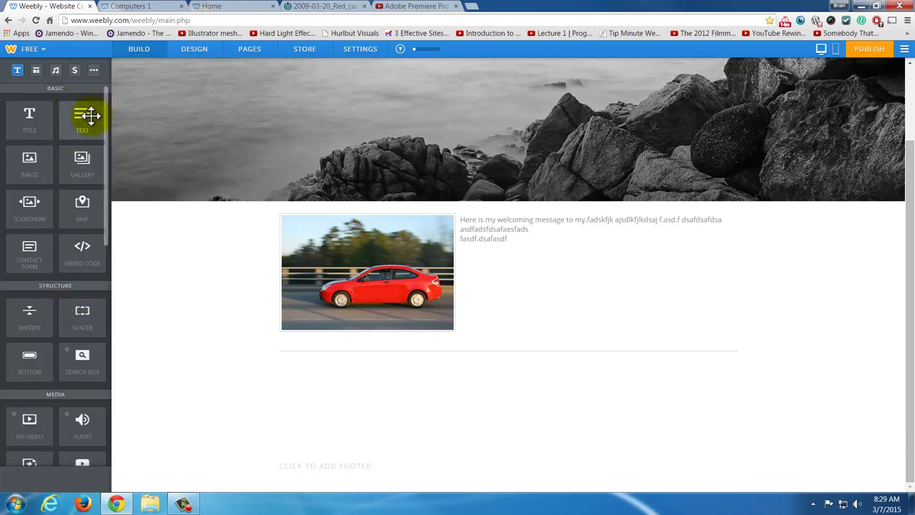
{"action": "left_click_drag", "start_coordinate": [82, 118], "coordinate": [33, 165]}
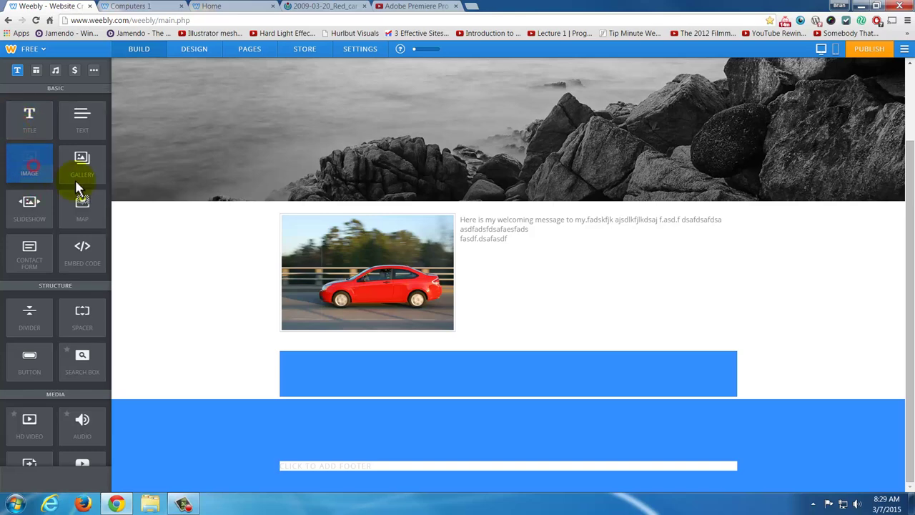
{"action": "left_click", "coordinate": [252, 50]}
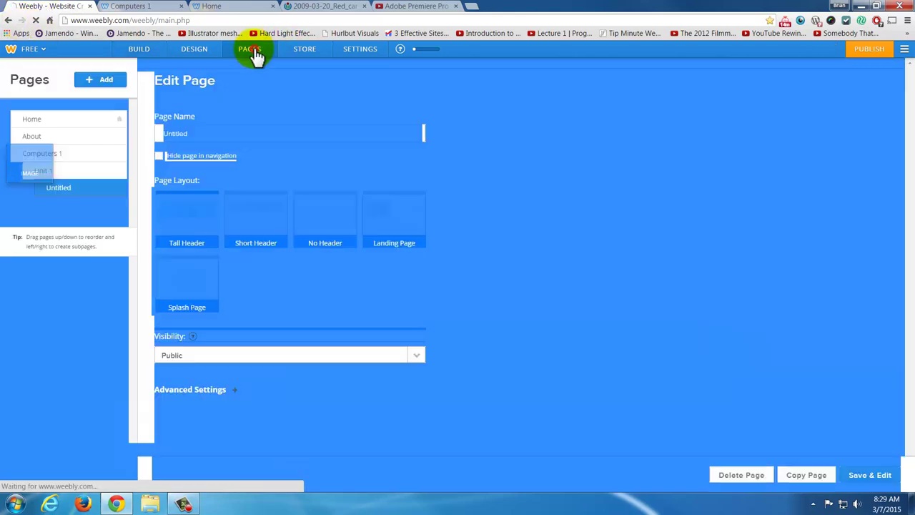
{"action": "left_click", "coordinate": [143, 52]}
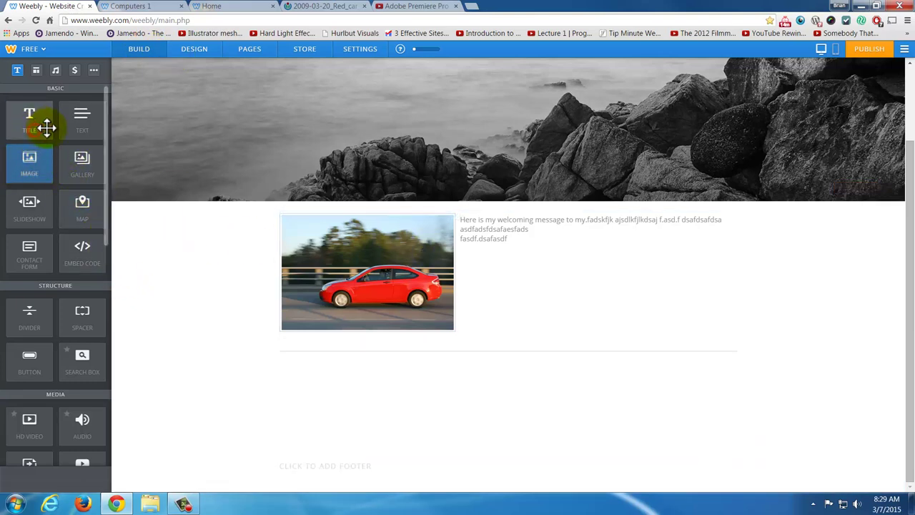
- Add a title reading 'flkasjdlkfjasdfadsf' in a new column beside the car photo
{"action": "left_click_drag", "start_coordinate": [46, 128], "coordinate": [727, 262]}
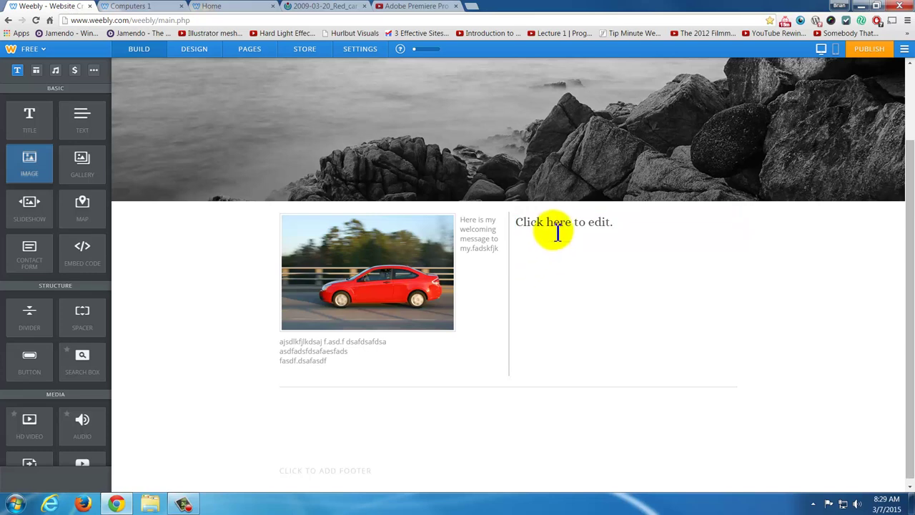
{"action": "left_click", "coordinate": [559, 224]}
{"action": "type", "text": "flkasjdlkfjasdfads"}
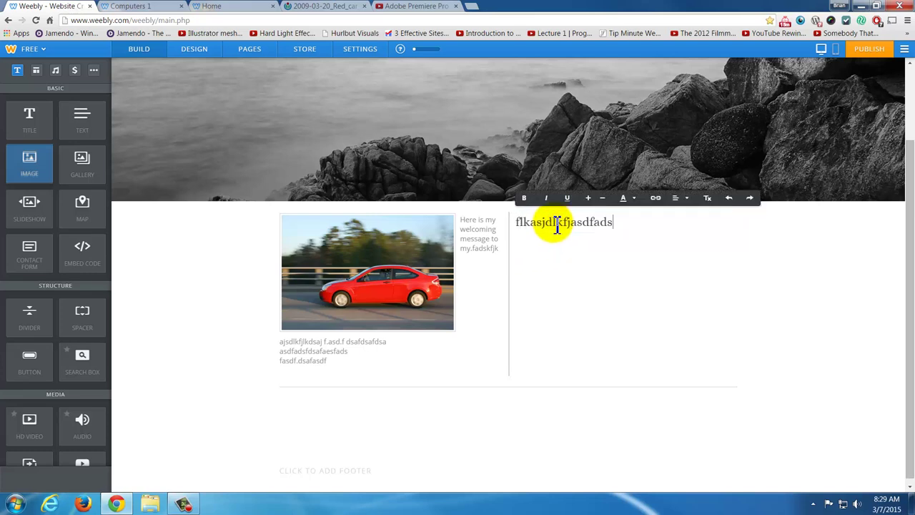
{"action": "type", "text": "f"}
- Add a text block under the new title and narrow the car photo's column
{"action": "left_click_drag", "start_coordinate": [94, 127], "coordinate": [590, 246]}
{"action": "left_click", "coordinate": [591, 245]}
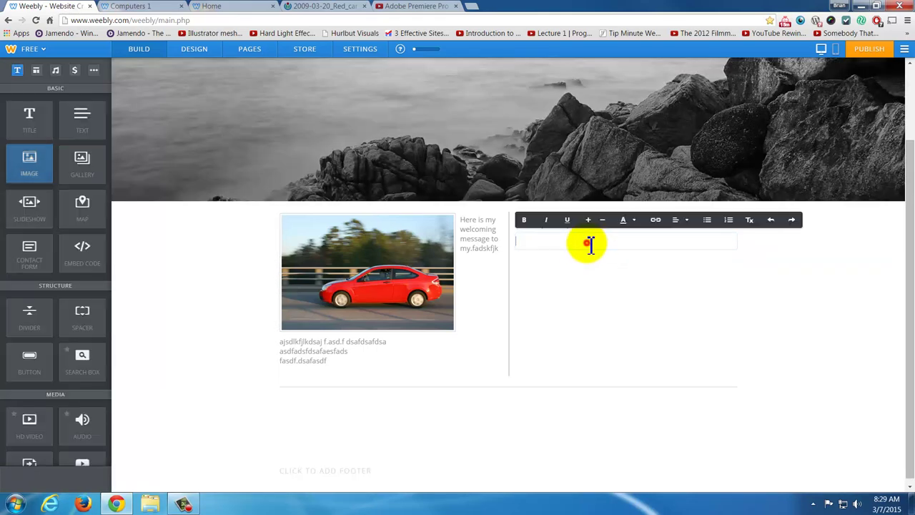
{"action": "left_click", "coordinate": [738, 428]}
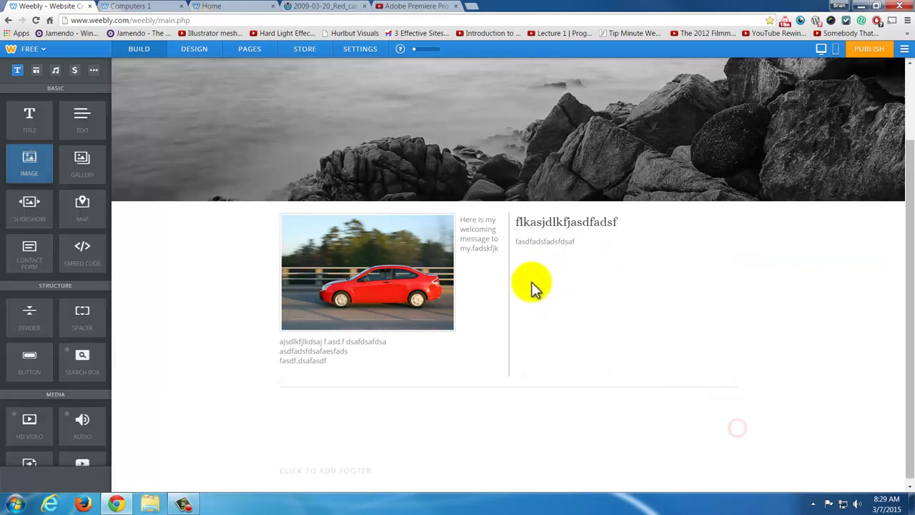
{"action": "left_click_drag", "start_coordinate": [508, 273], "coordinate": [561, 286]}
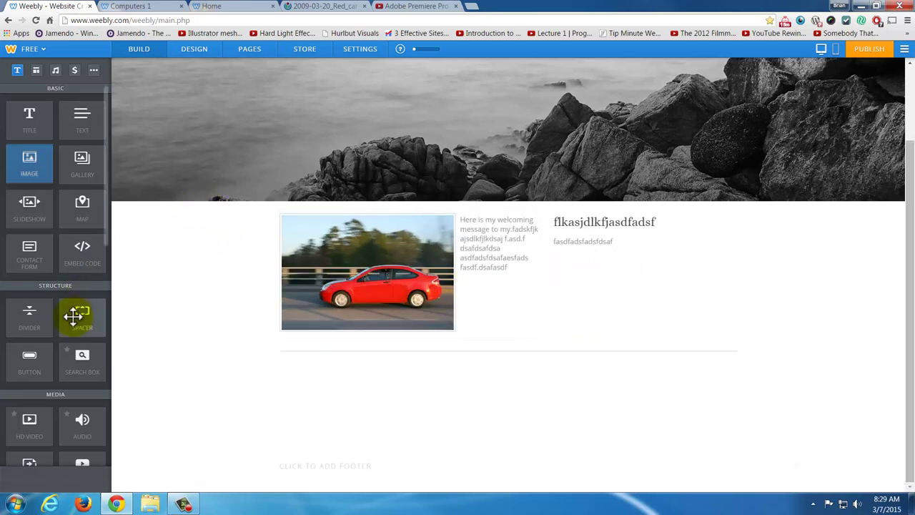
{"action": "scroll", "coordinate": [76, 312], "scroll_direction": "down", "scroll_amount": 1}
- Add a divider below the photo row, then delete it again
{"action": "left_click_drag", "start_coordinate": [25, 269], "coordinate": [573, 356]}
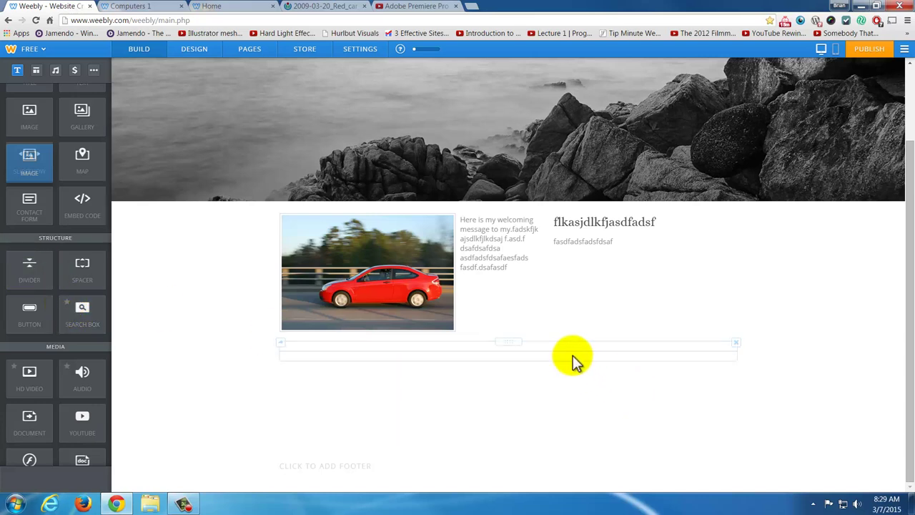
{"action": "left_click", "coordinate": [737, 348]}
{"action": "left_click", "coordinate": [717, 313]}
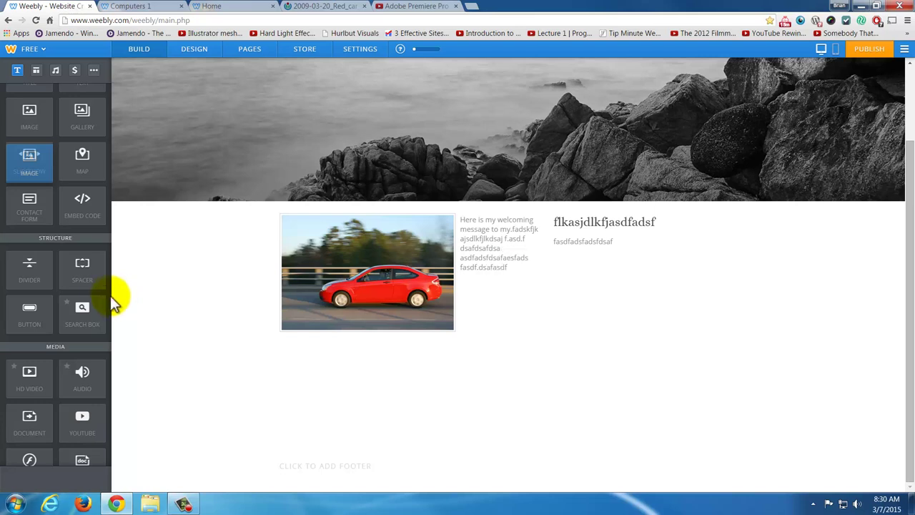
- Add a button under the new text, label it 'Click here to email me' and link it to an email address
{"action": "left_click_drag", "start_coordinate": [78, 322], "coordinate": [635, 272]}
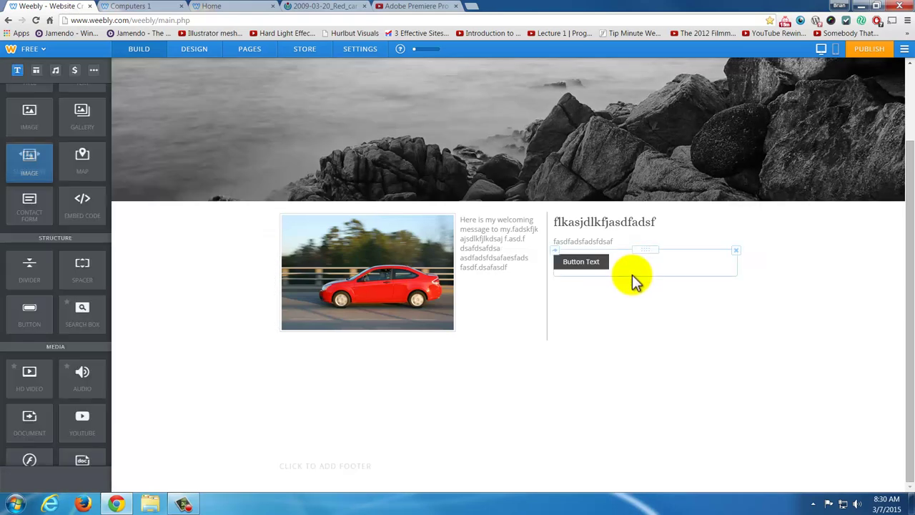
{"action": "left_click", "coordinate": [583, 262]}
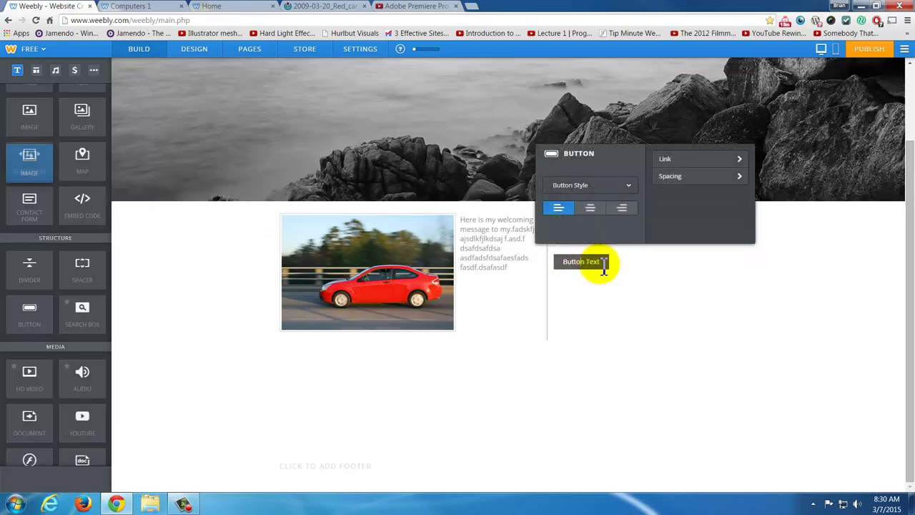
{"action": "left_click_drag", "start_coordinate": [605, 264], "coordinate": [572, 266]}
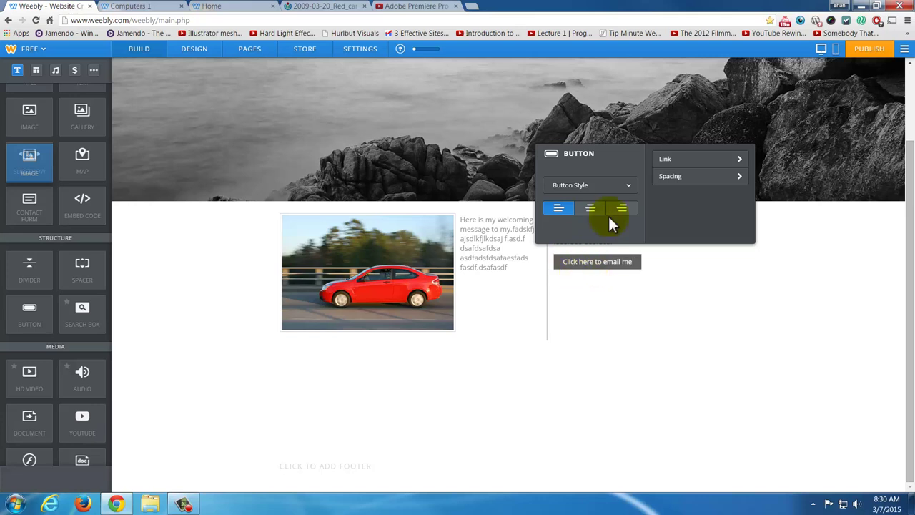
{"action": "left_click", "coordinate": [631, 185]}
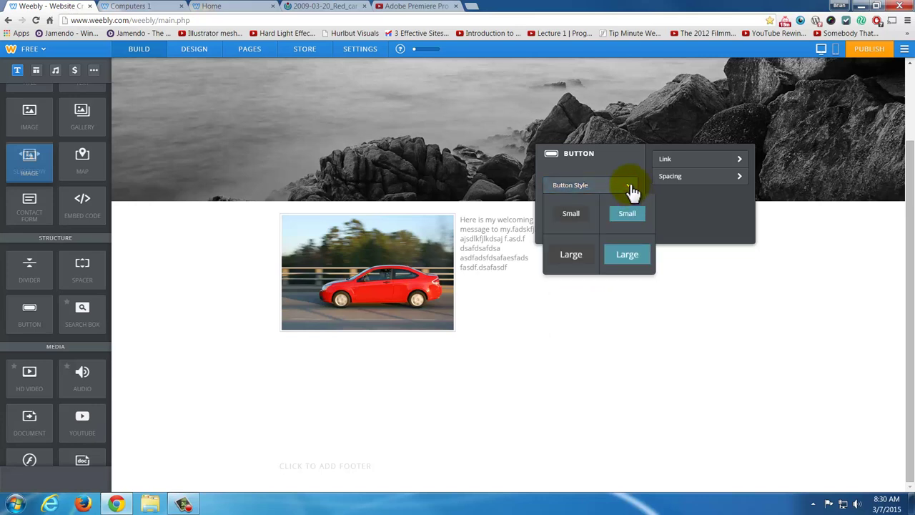
{"action": "left_click", "coordinate": [630, 187]}
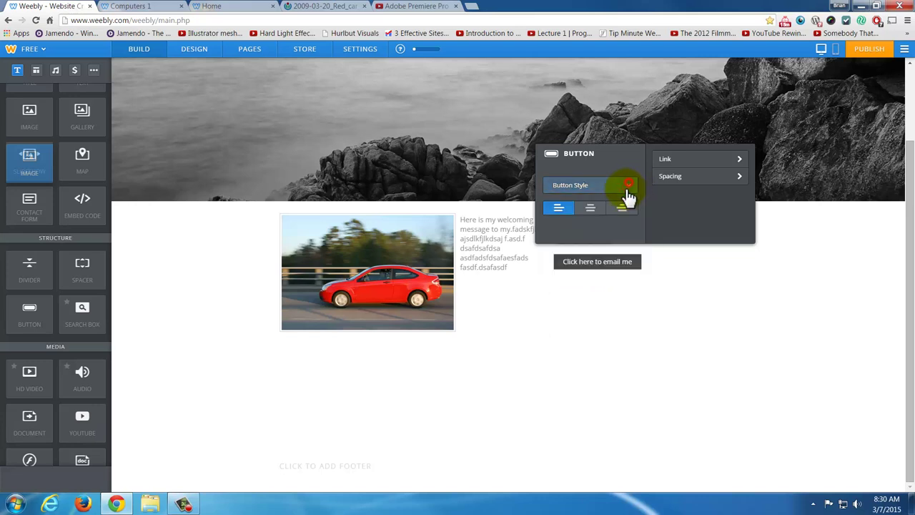
{"action": "left_click", "coordinate": [688, 163]}
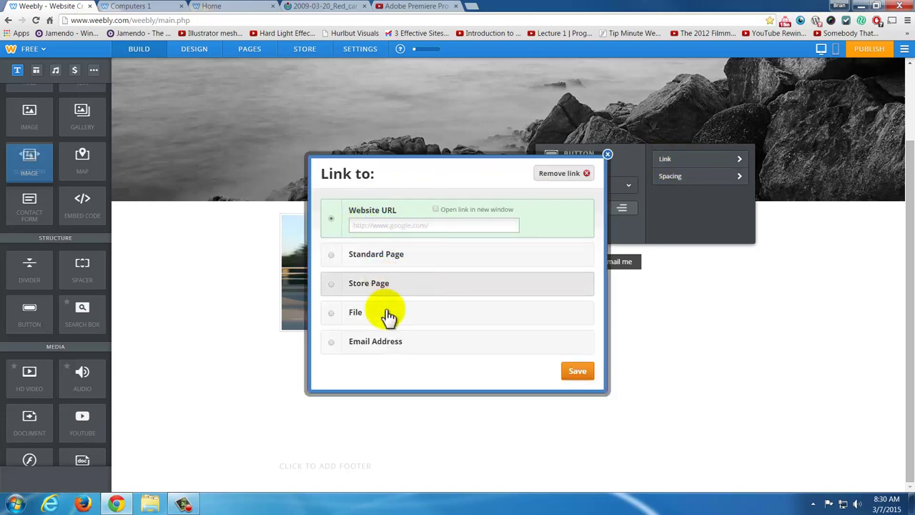
{"action": "left_click", "coordinate": [368, 343]}
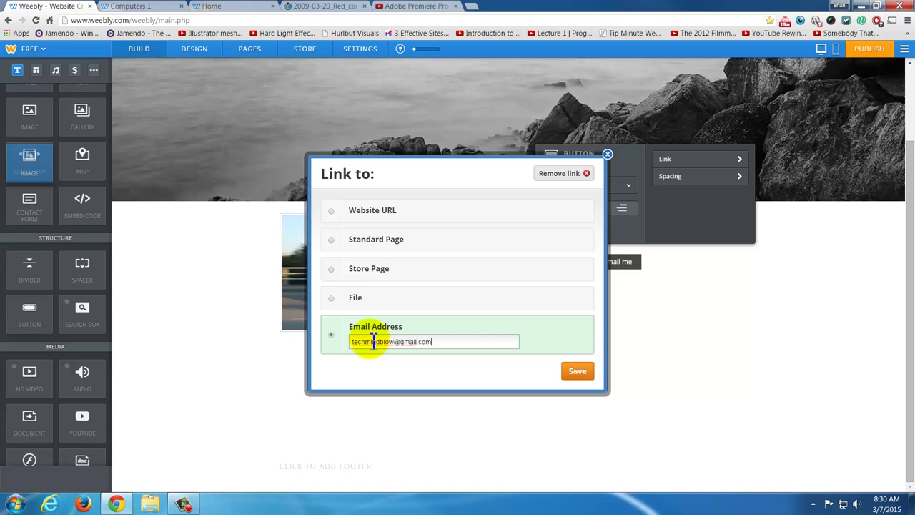
{"action": "left_click", "coordinate": [581, 373]}
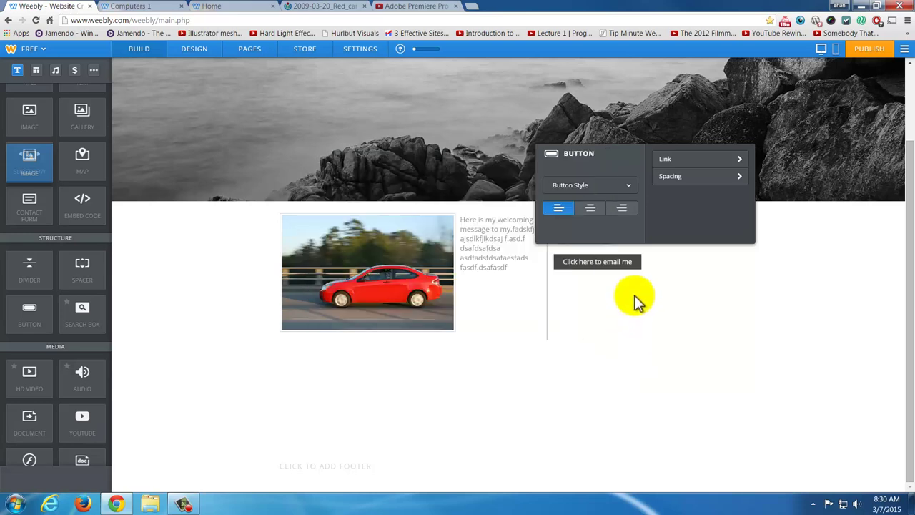
{"action": "left_click", "coordinate": [727, 306]}
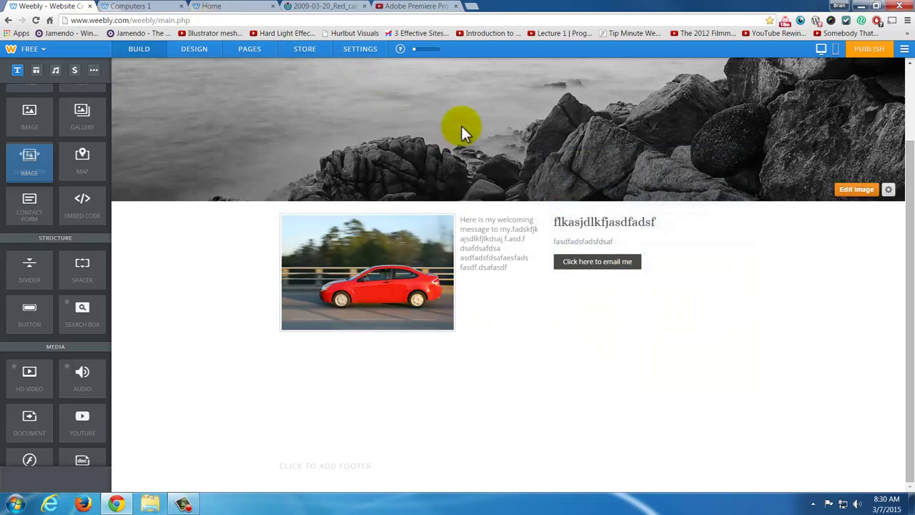
- Navigate through Unit 1 to the Computers 1 page with the Video Editing Unit 1 video
{"action": "scroll", "coordinate": [461, 126], "scroll_direction": "up", "scroll_amount": 2}
{"action": "mouse_move", "coordinate": [535, 125]}
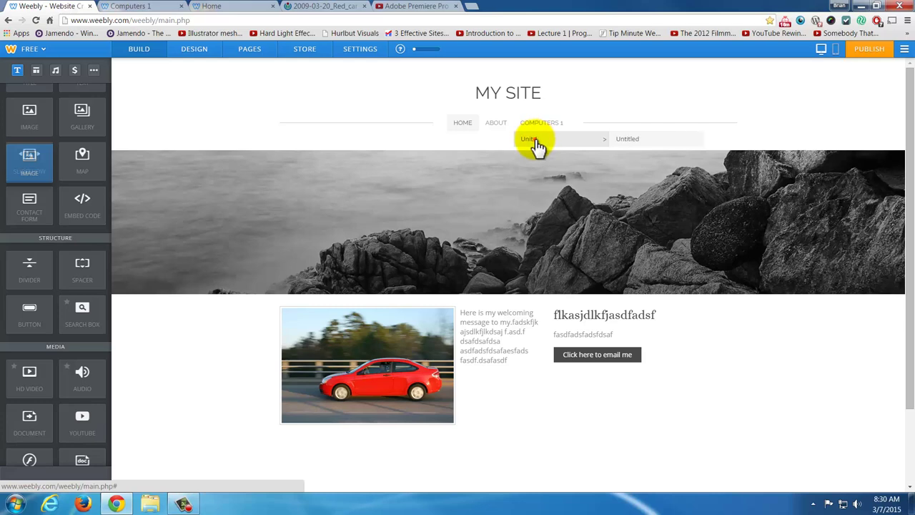
{"action": "left_click", "coordinate": [535, 141]}
{"action": "scroll", "coordinate": [528, 322], "scroll_direction": "down", "scroll_amount": 2}
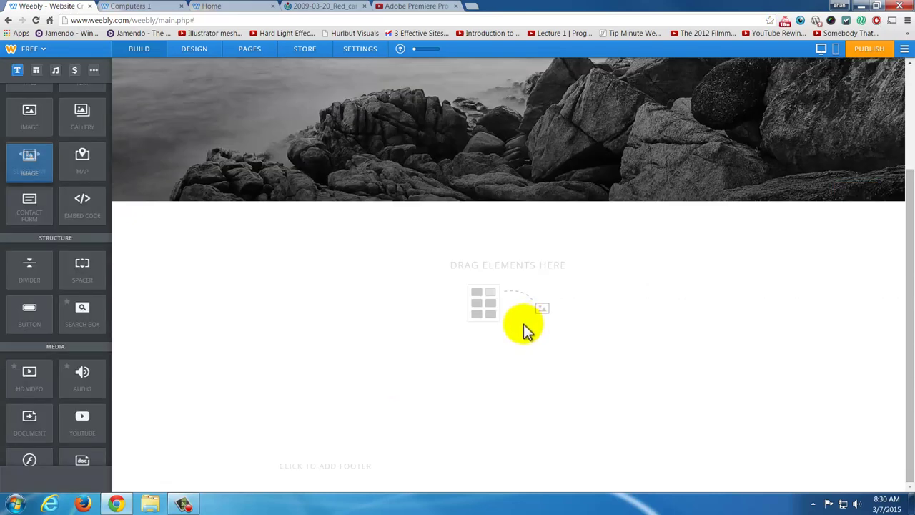
{"action": "scroll", "coordinate": [525, 329], "scroll_direction": "up", "scroll_amount": 1}
{"action": "scroll", "coordinate": [525, 329], "scroll_direction": "down", "scroll_amount": 1}
{"action": "scroll", "coordinate": [520, 224], "scroll_direction": "up", "scroll_amount": 2}
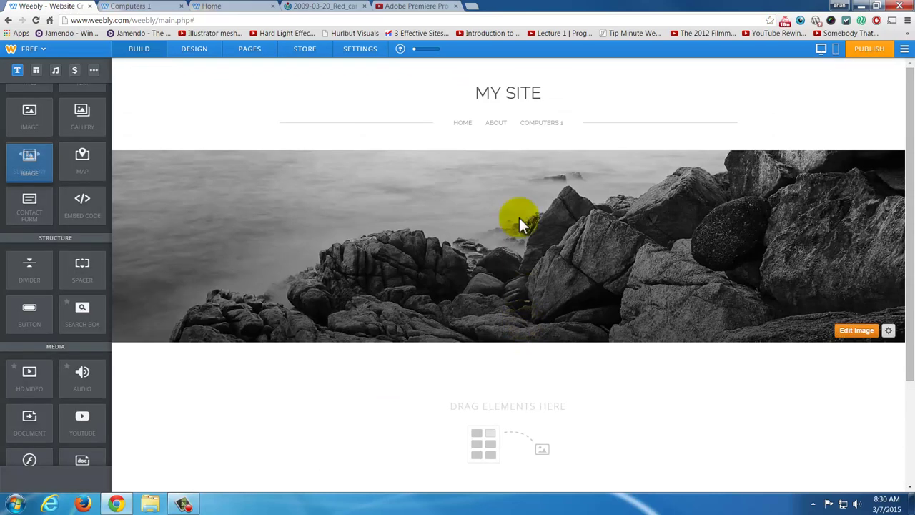
{"action": "left_click", "coordinate": [546, 125]}
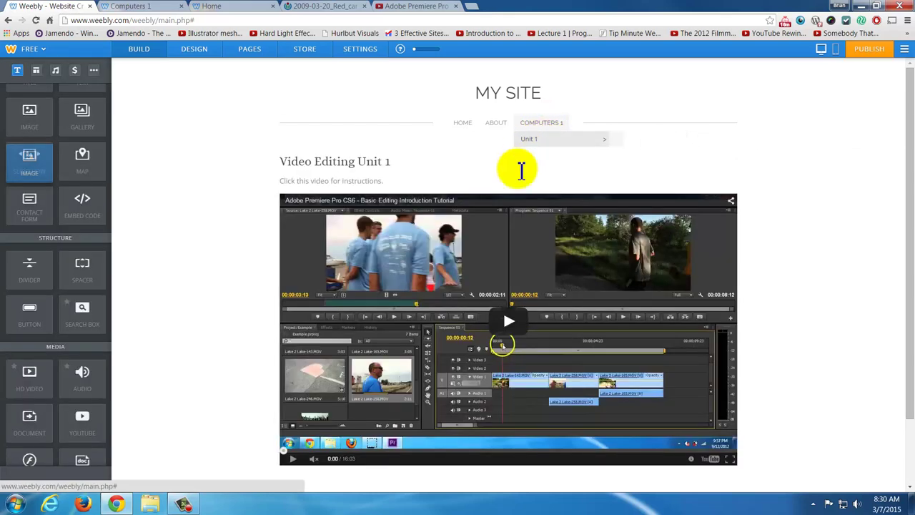
{"action": "scroll", "coordinate": [522, 170], "scroll_direction": "down", "scroll_amount": 2}
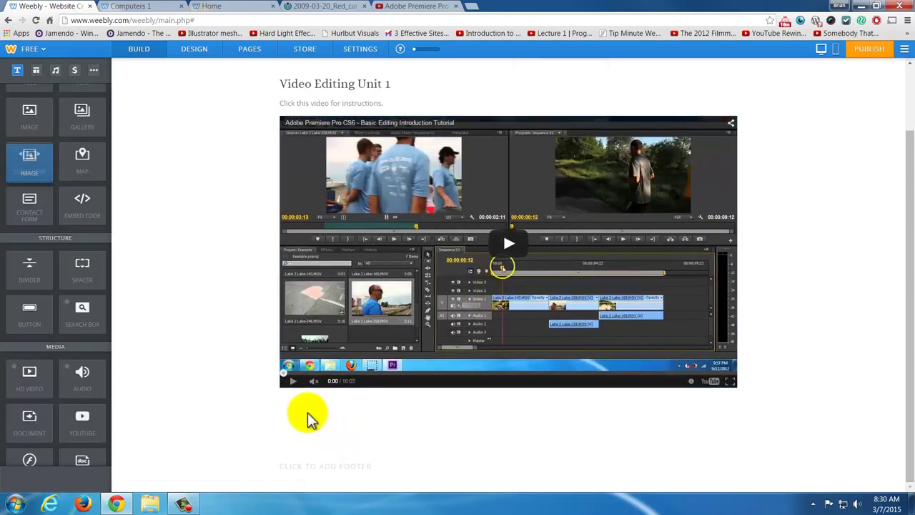
- Add a button and another element below the video, and relabel the button 'Click for pdf'
{"action": "left_click_drag", "start_coordinate": [18, 319], "coordinate": [313, 415]}
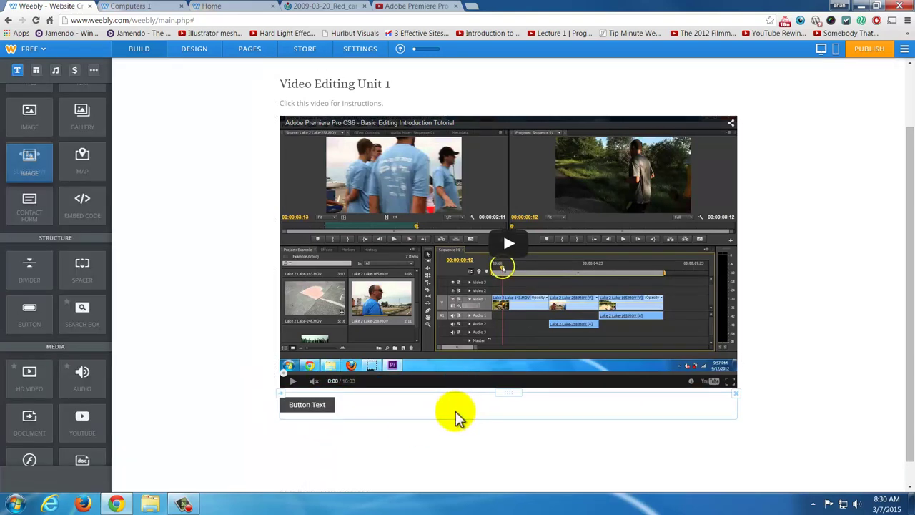
{"action": "left_click_drag", "start_coordinate": [54, 180], "coordinate": [381, 436]}
{"action": "left_click", "coordinate": [321, 379]}
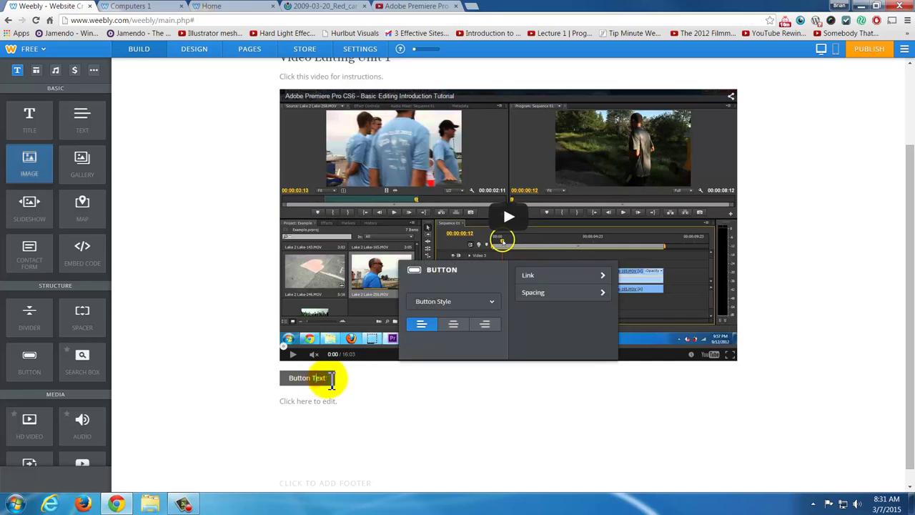
{"action": "left_click_drag", "start_coordinate": [326, 379], "coordinate": [259, 380]}
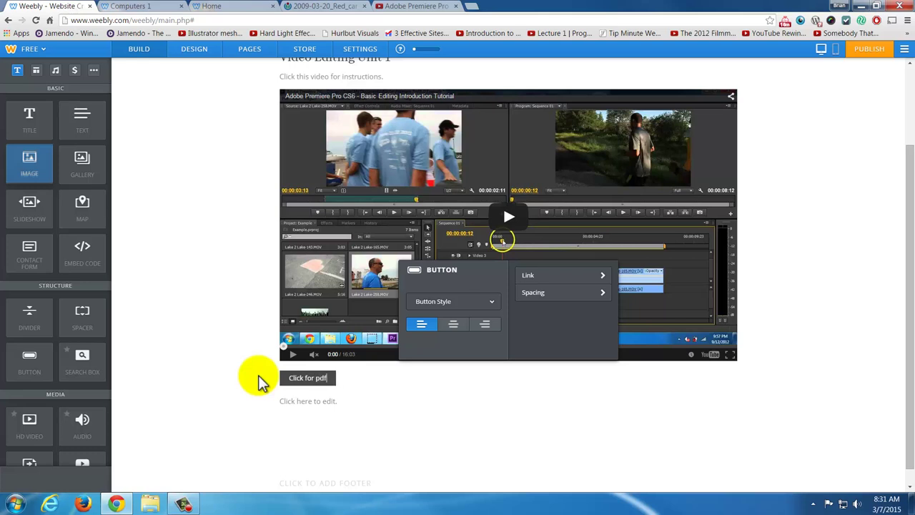
- Add a 'Click here for pdf' caption and link the button to the uploaded Unit 1 lesson 1-4 Review notes PDF
{"action": "left_click", "coordinate": [357, 406]}
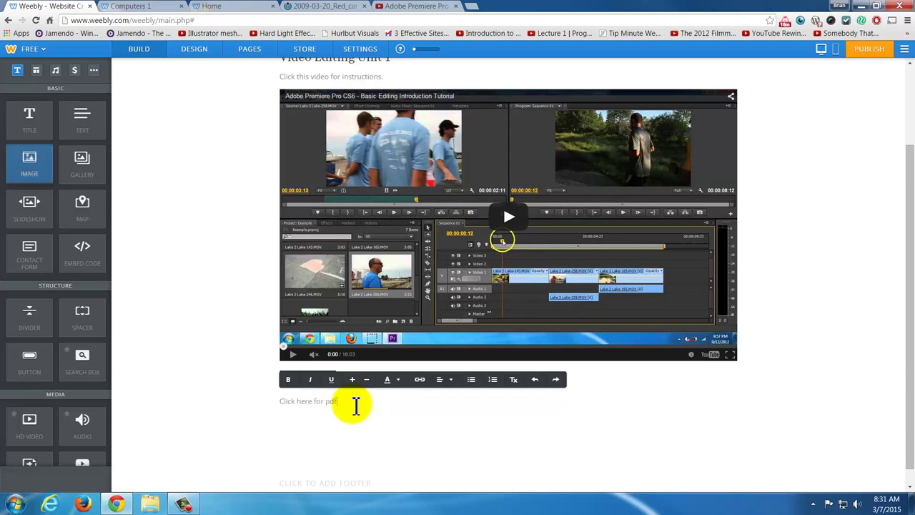
{"action": "left_click", "coordinate": [356, 403]}
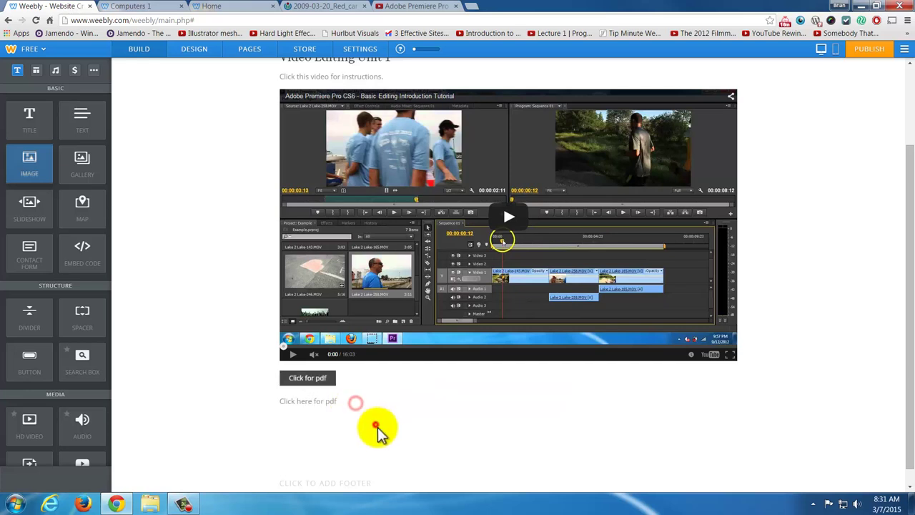
{"action": "left_click", "coordinate": [319, 377]}
{"action": "left_click", "coordinate": [530, 279]}
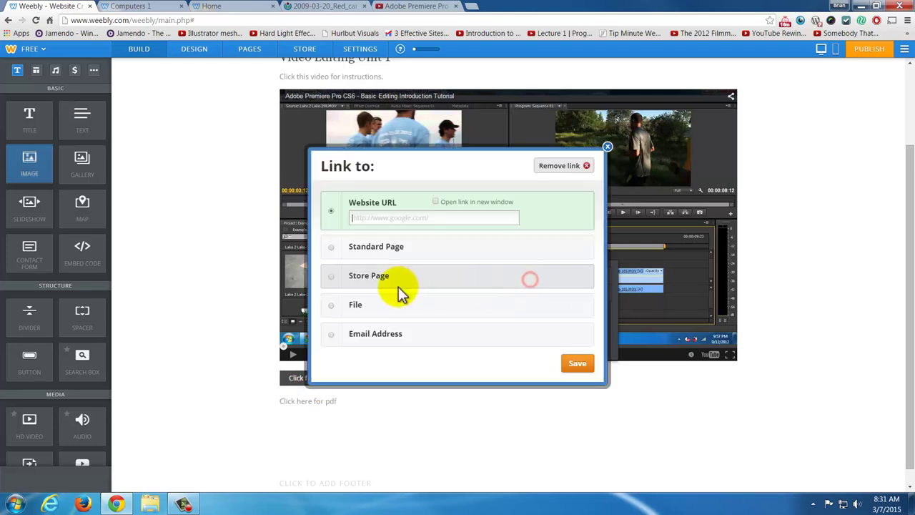
{"action": "left_click", "coordinate": [382, 309]}
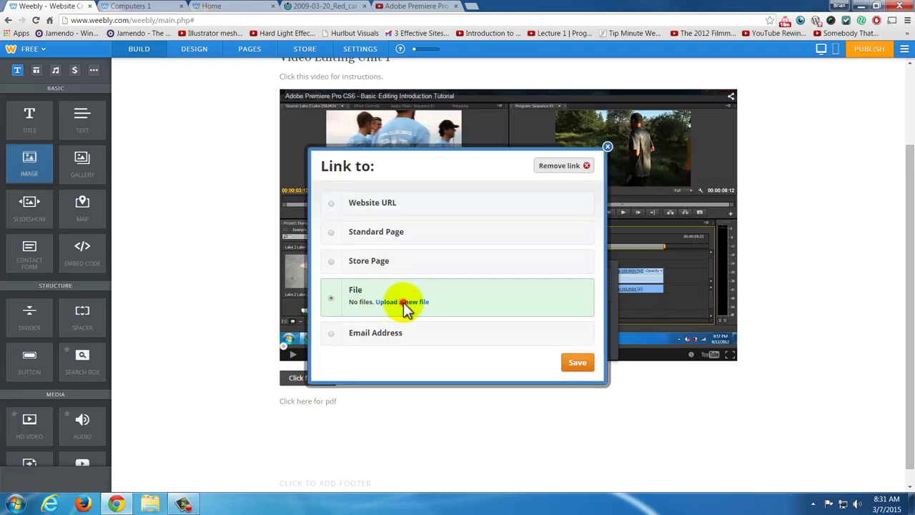
{"action": "left_click", "coordinate": [403, 302]}
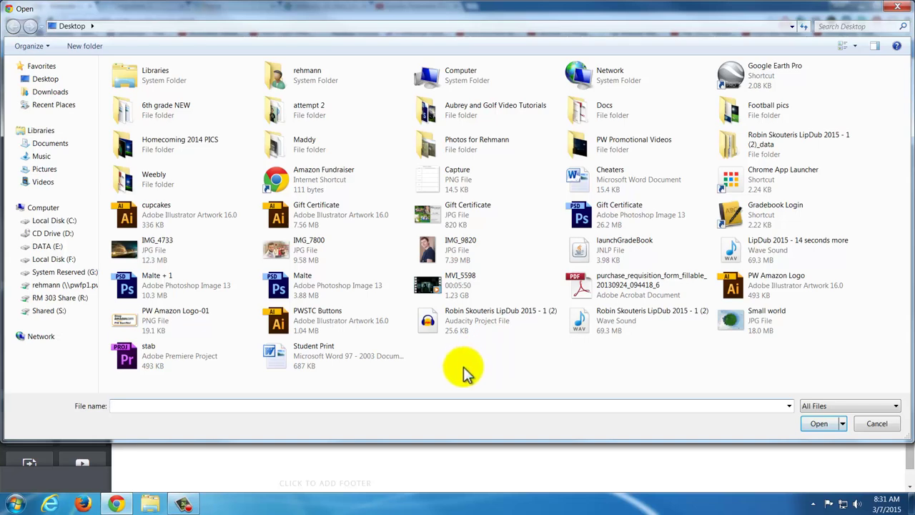
{"action": "double_click", "coordinate": [192, 174]}
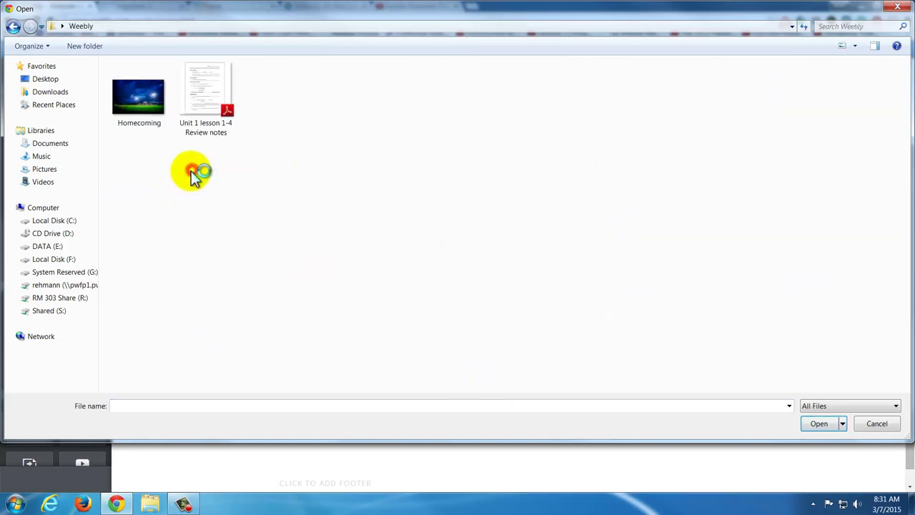
{"action": "left_click", "coordinate": [205, 107]}
{"action": "left_click", "coordinate": [816, 425]}
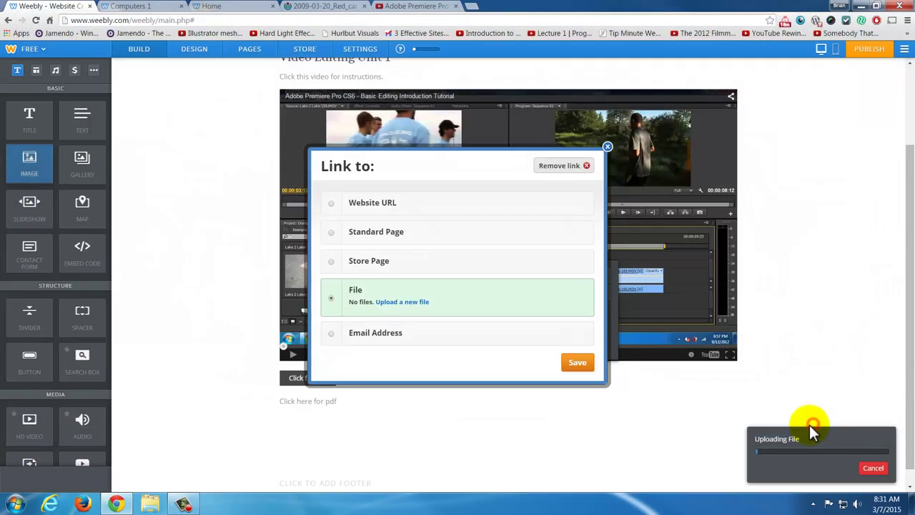
{"action": "left_click", "coordinate": [566, 372]}
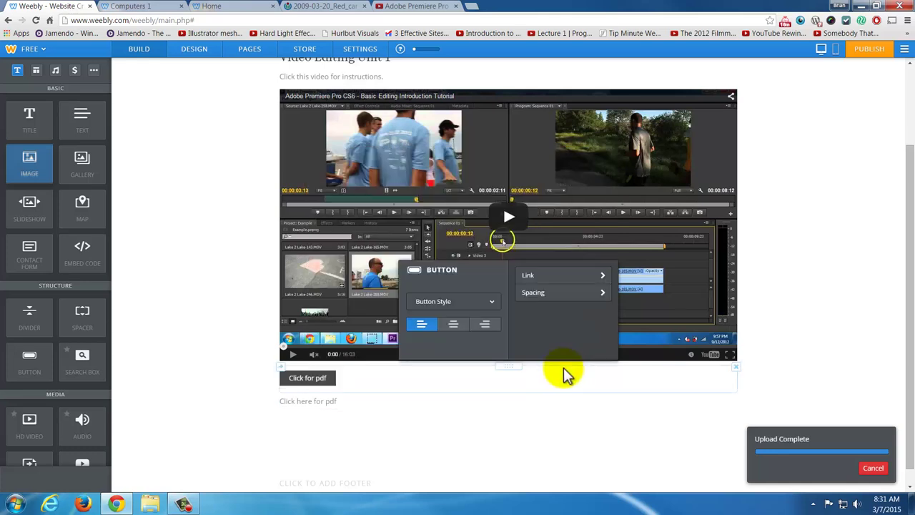
{"action": "left_click", "coordinate": [326, 401]}
{"action": "left_click", "coordinate": [783, 343]}
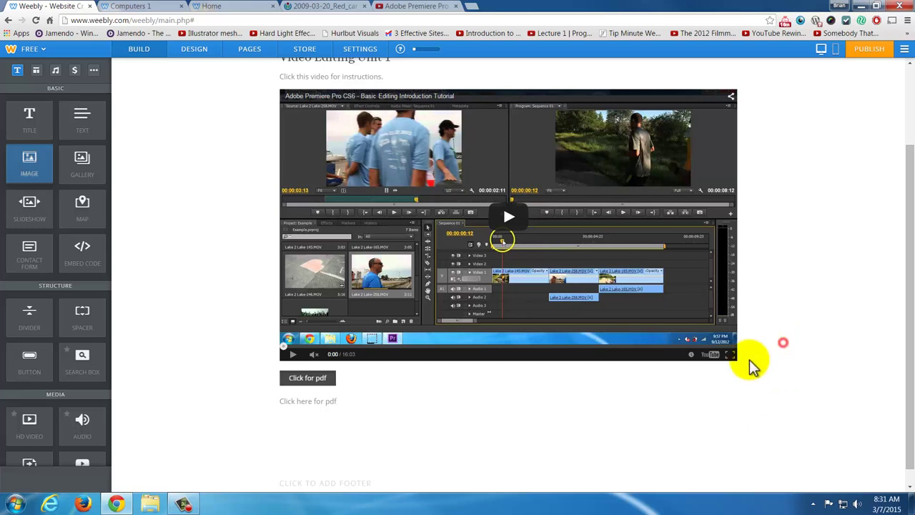
- Link the selected 'Click here for pdf' caption text to an uploaded Homecoming file
{"action": "left_click", "coordinate": [345, 404]}
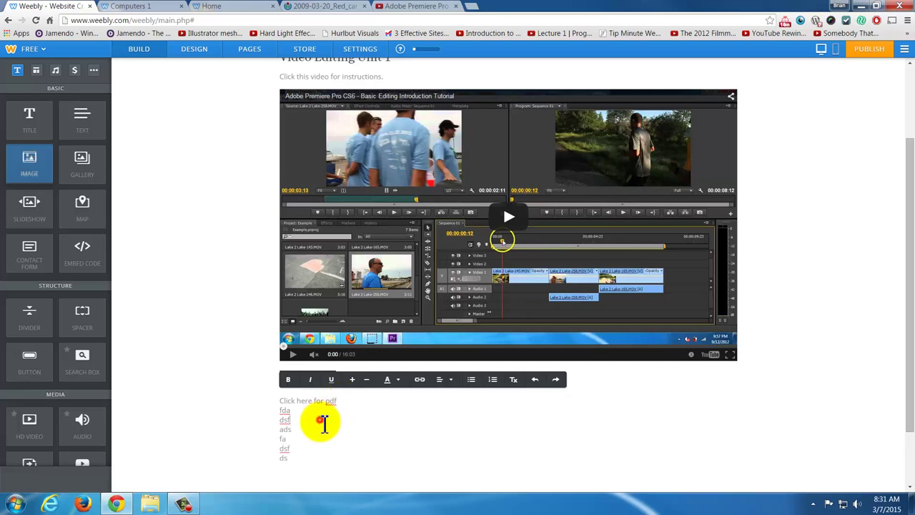
{"action": "left_click_drag", "start_coordinate": [348, 401], "coordinate": [265, 399]}
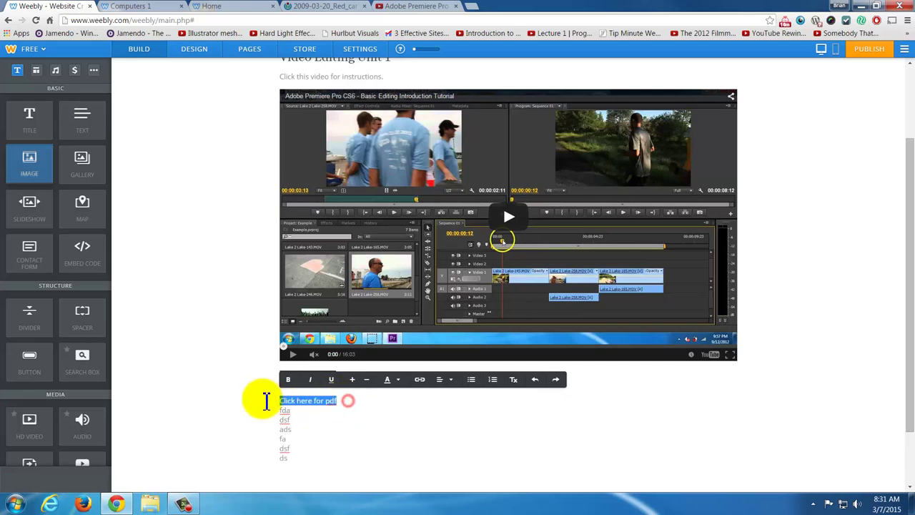
{"action": "left_click", "coordinate": [424, 382]}
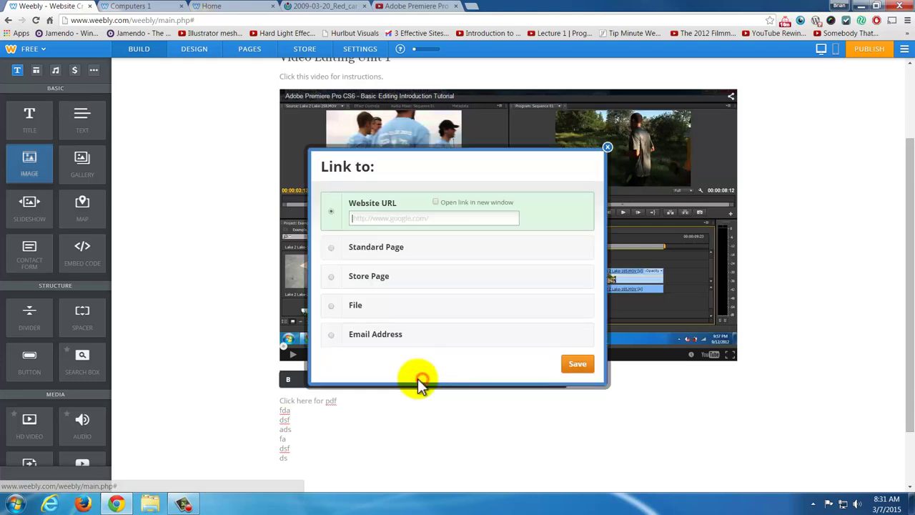
{"action": "left_click", "coordinate": [410, 314]}
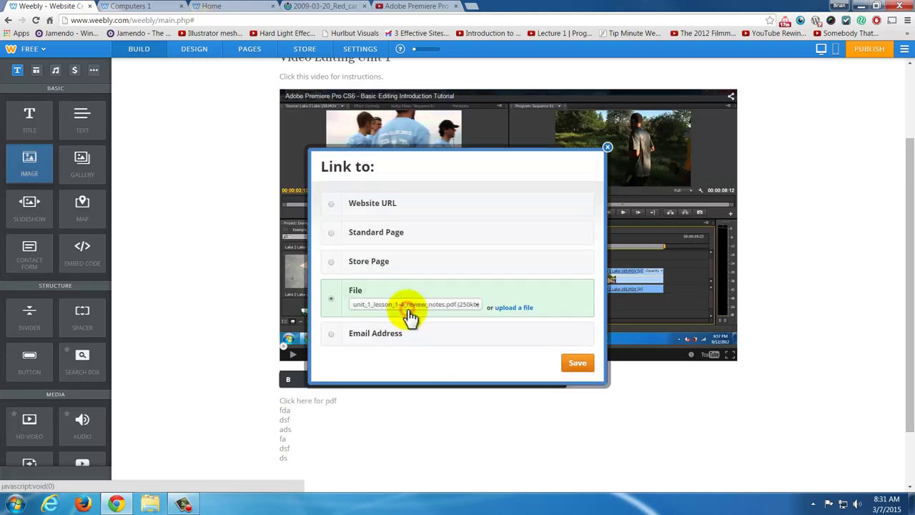
{"action": "left_click", "coordinate": [510, 306]}
{"action": "left_click", "coordinate": [199, 95]}
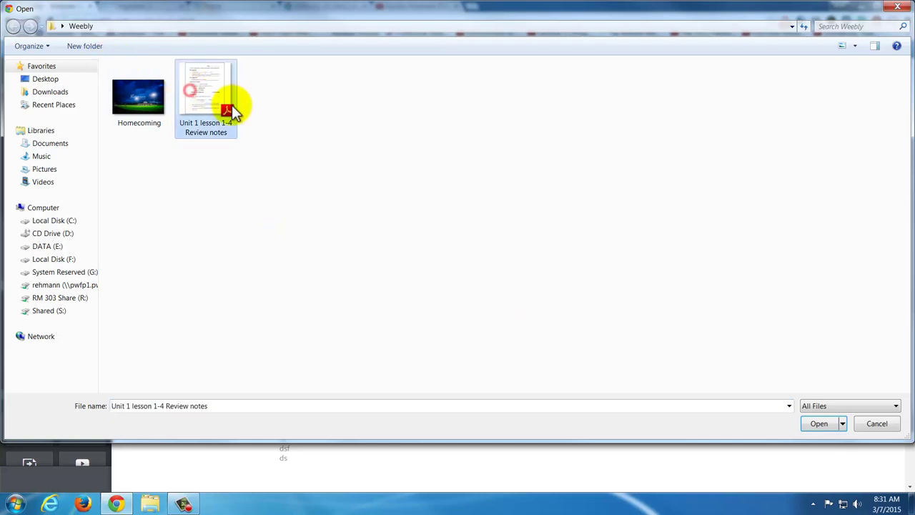
{"action": "left_click", "coordinate": [137, 98]}
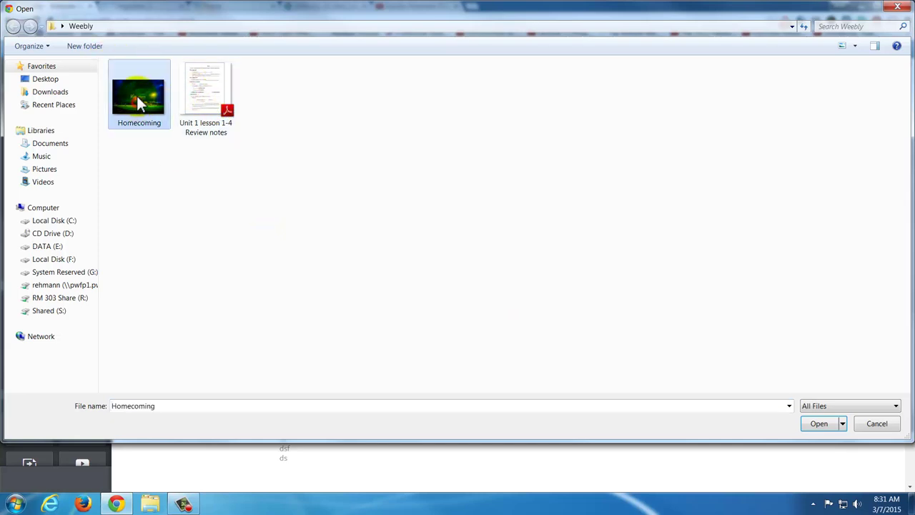
{"action": "left_click", "coordinate": [818, 423]}
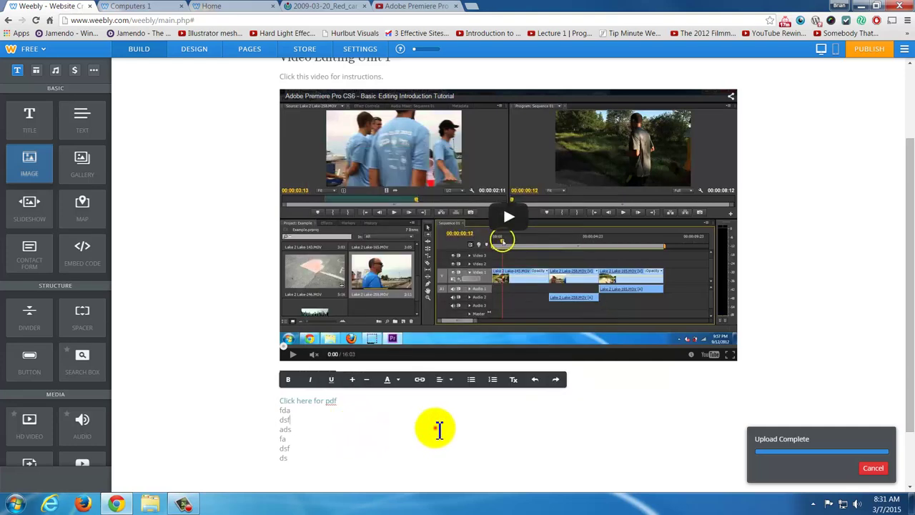
{"action": "left_click", "coordinate": [437, 427]}
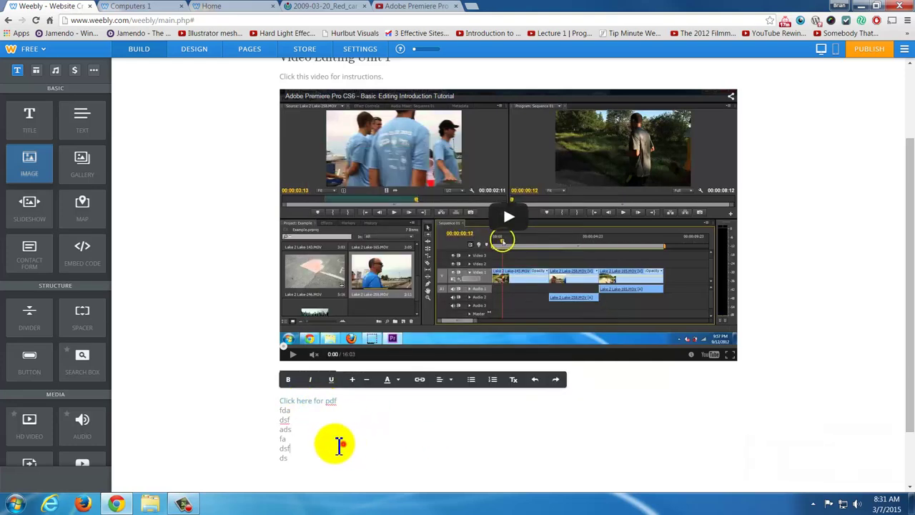
{"action": "scroll", "coordinate": [336, 442], "scroll_direction": "down", "scroll_amount": 1}
{"action": "key", "text": "ctrl+plus"}
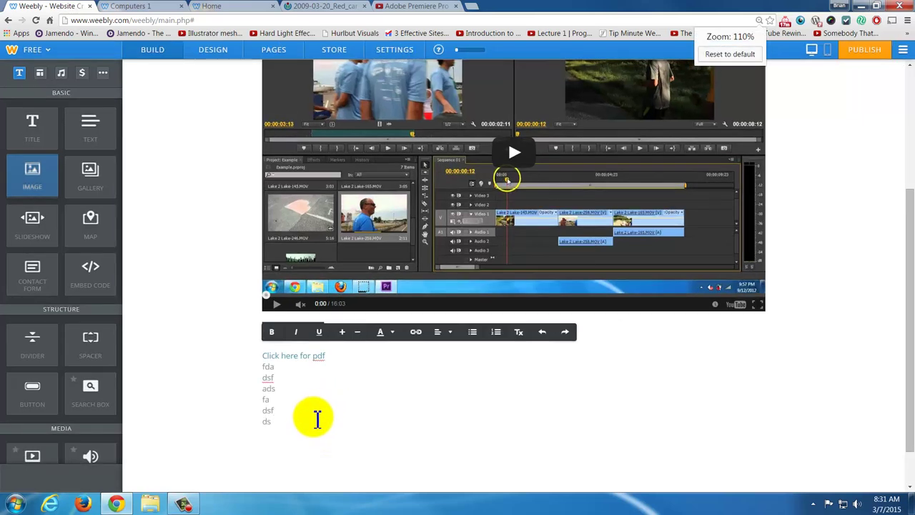
{"action": "left_click_drag", "start_coordinate": [281, 425], "coordinate": [261, 369]}
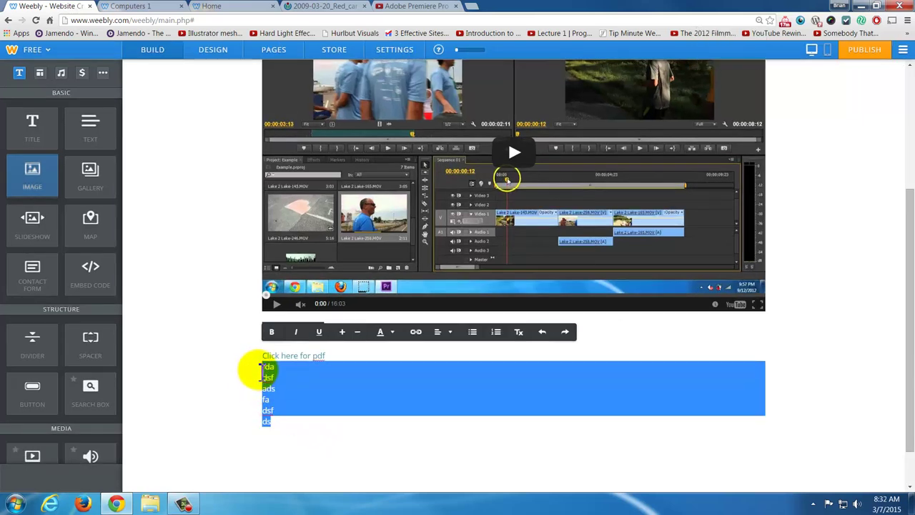
{"action": "left_click", "coordinate": [346, 334]}
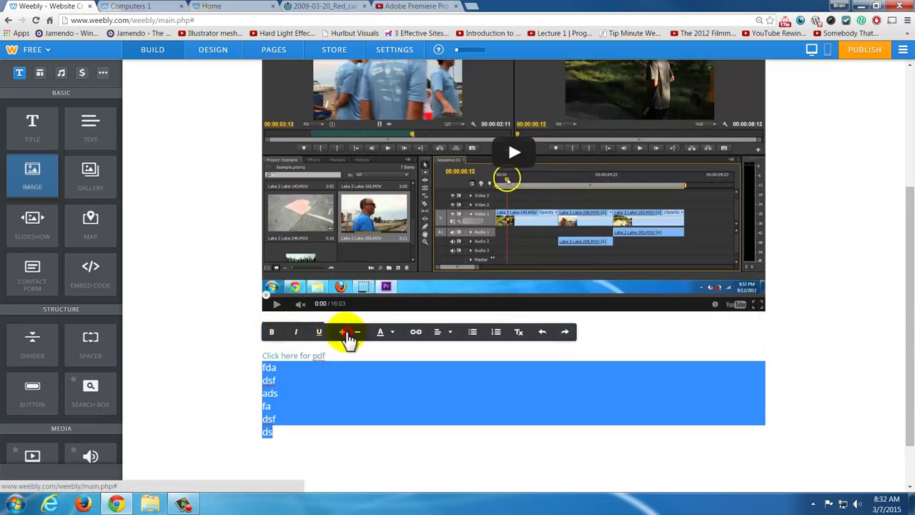
{"action": "left_click", "coordinate": [346, 335]}
{"action": "left_click", "coordinate": [357, 332]}
{"action": "left_click", "coordinate": [393, 333]}
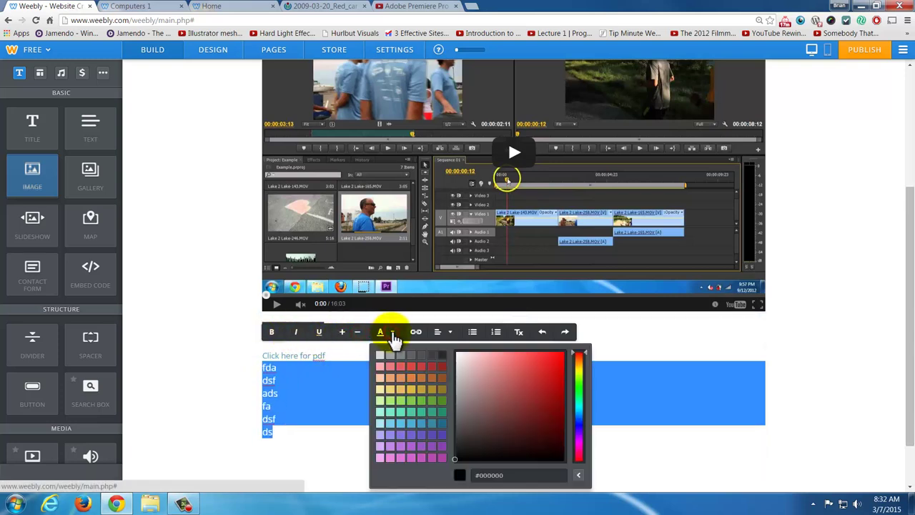
{"action": "left_click", "coordinate": [450, 332]}
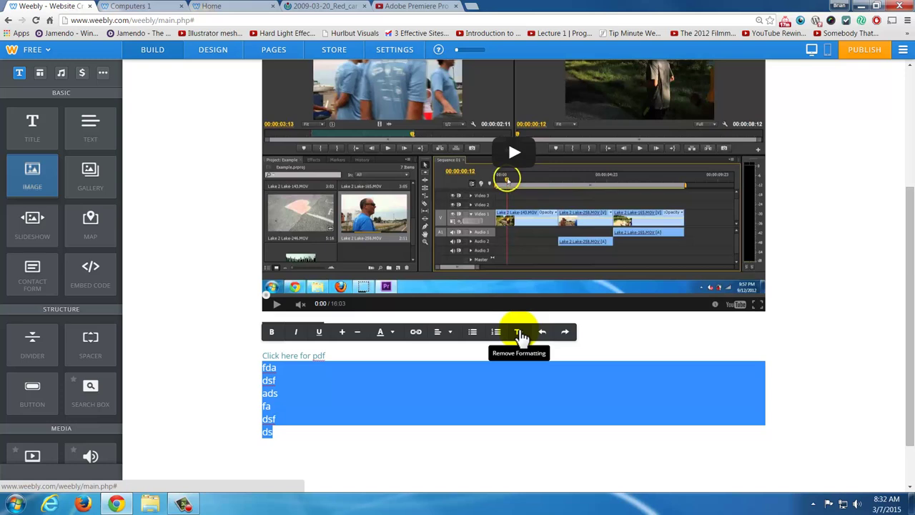
{"action": "left_click", "coordinate": [520, 334]}
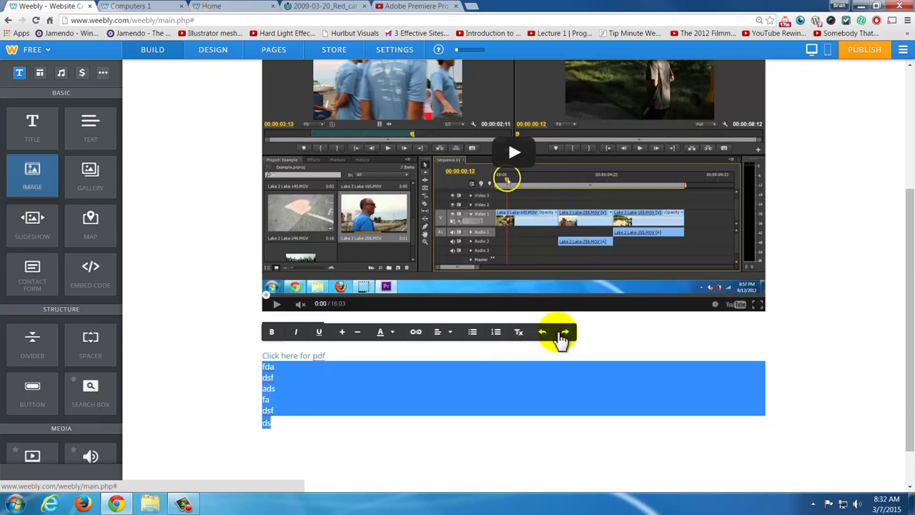
{"action": "left_click", "coordinate": [394, 439]}
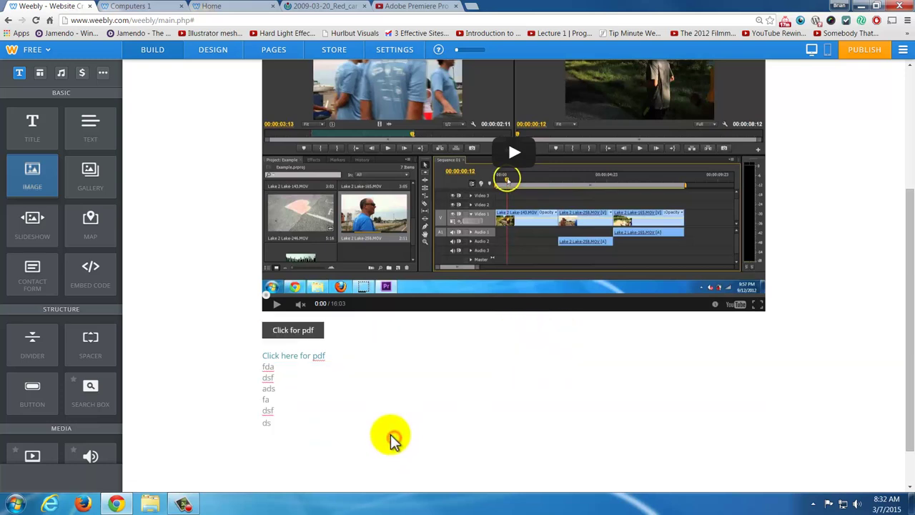
- Publish the site and test the Click for pdf button on the reloaded live Computers 1 page
{"action": "left_click", "coordinate": [867, 63]}
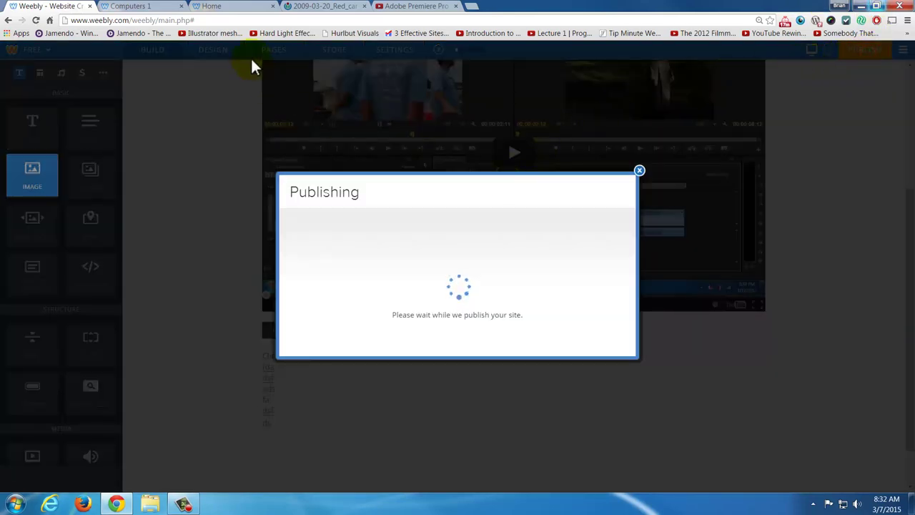
{"action": "left_click", "coordinate": [150, 7]}
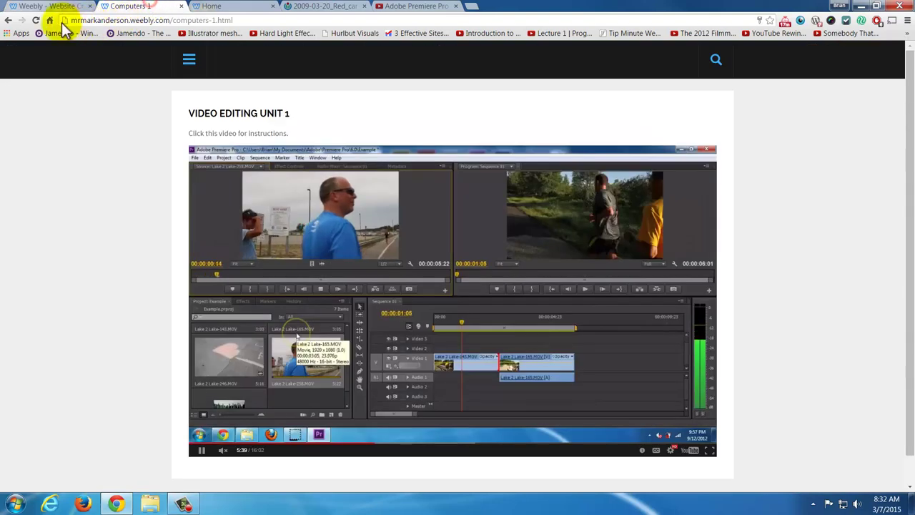
{"action": "left_click", "coordinate": [33, 20]}
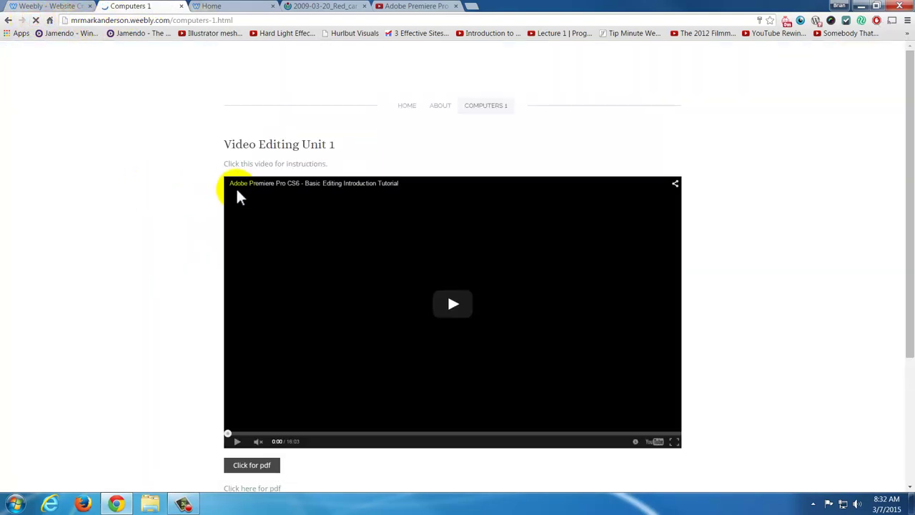
{"action": "scroll", "coordinate": [308, 164], "scroll_direction": "down", "scroll_amount": 2}
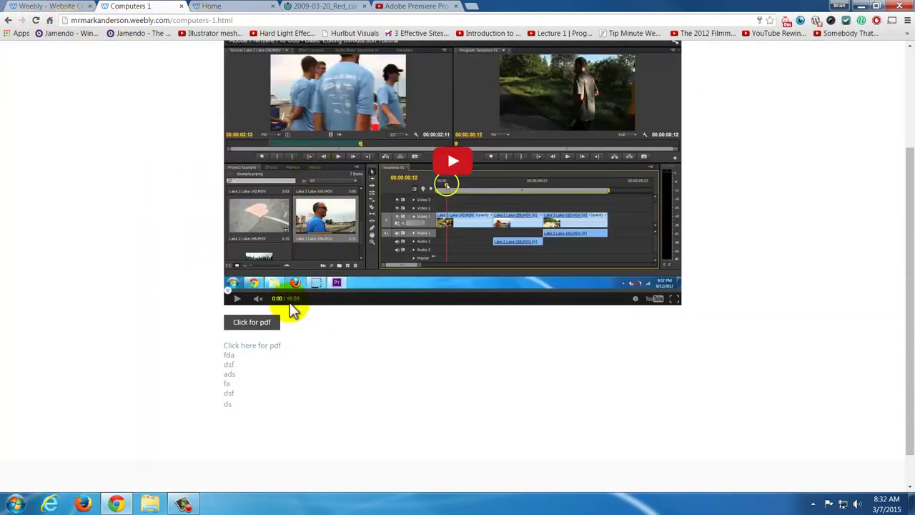
{"action": "left_click", "coordinate": [269, 326]}
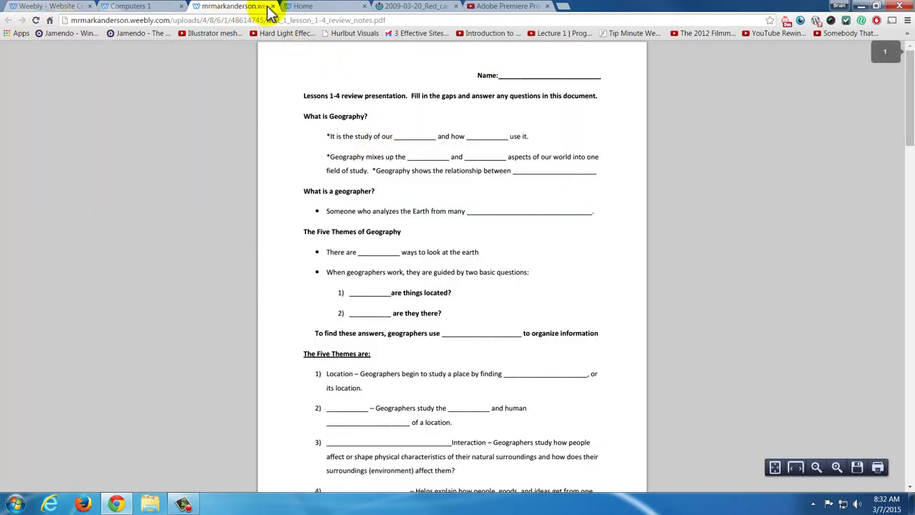
{"action": "left_click", "coordinate": [274, 5]}
{"action": "left_click", "coordinate": [273, 6]}
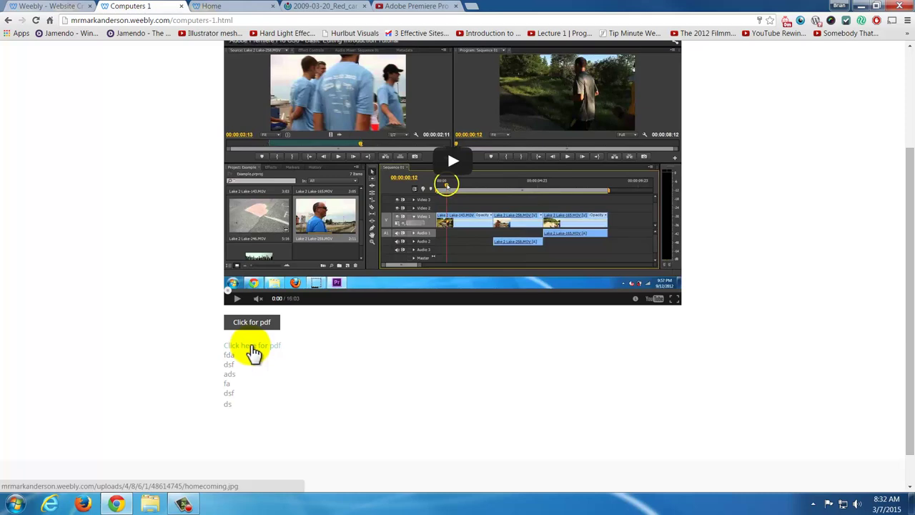
- Try the 'Click here for pdf' caption link, go back, and return to the Weebly editor
{"action": "left_click", "coordinate": [251, 345]}
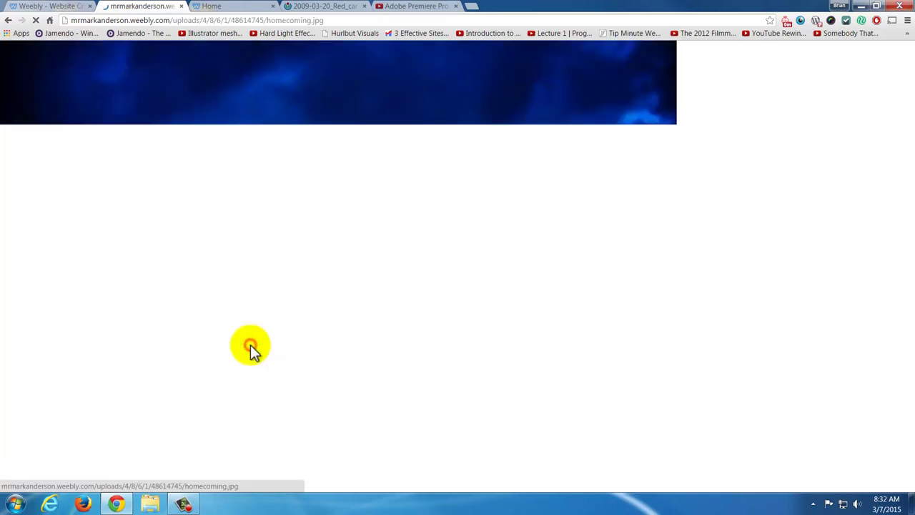
{"action": "left_click", "coordinate": [8, 25]}
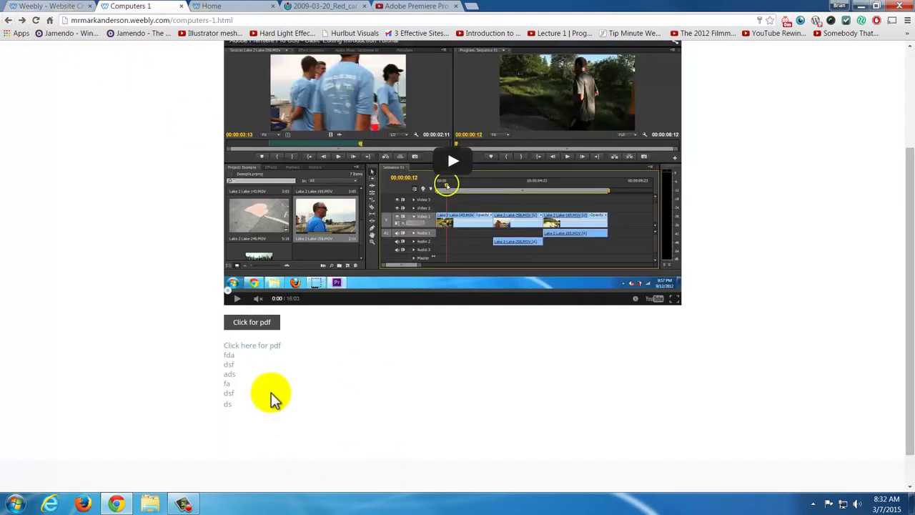
{"action": "scroll", "coordinate": [272, 409], "scroll_direction": "up", "scroll_amount": 2}
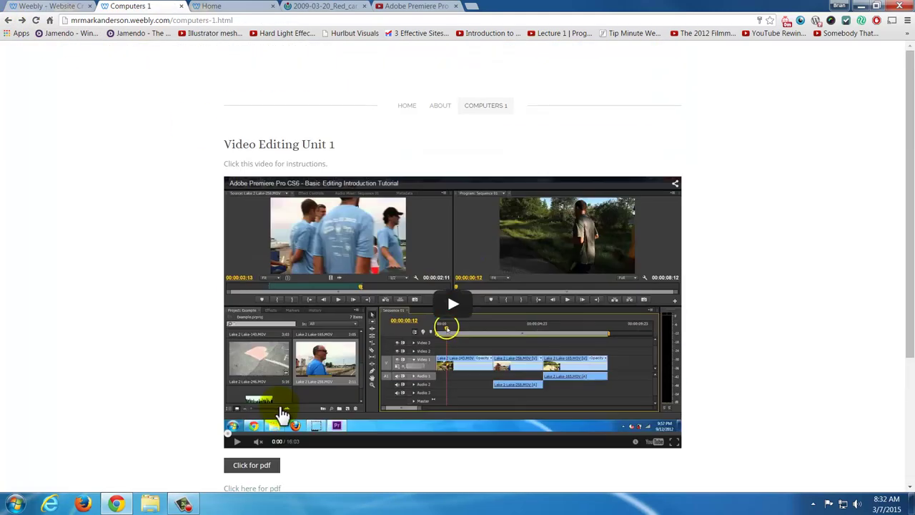
{"action": "left_click", "coordinate": [6, 9]}
- Dismiss the Website Published! notice and scroll through the element sidebar
{"action": "left_click", "coordinate": [640, 150]}
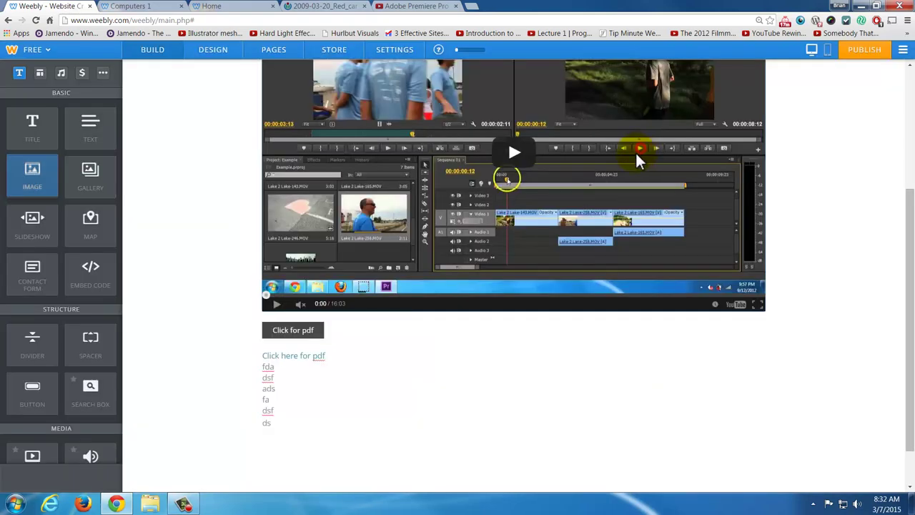
{"action": "scroll", "coordinate": [136, 336], "scroll_direction": "down", "scroll_amount": 1}
{"action": "scroll", "coordinate": [120, 336], "scroll_direction": "down", "scroll_amount": 2}
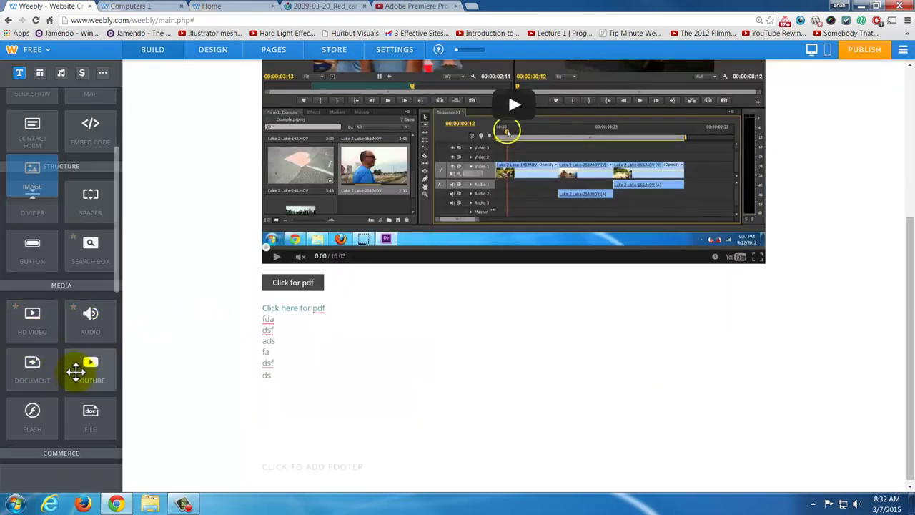
{"action": "scroll", "coordinate": [88, 367], "scroll_direction": "down", "scroll_amount": 1}
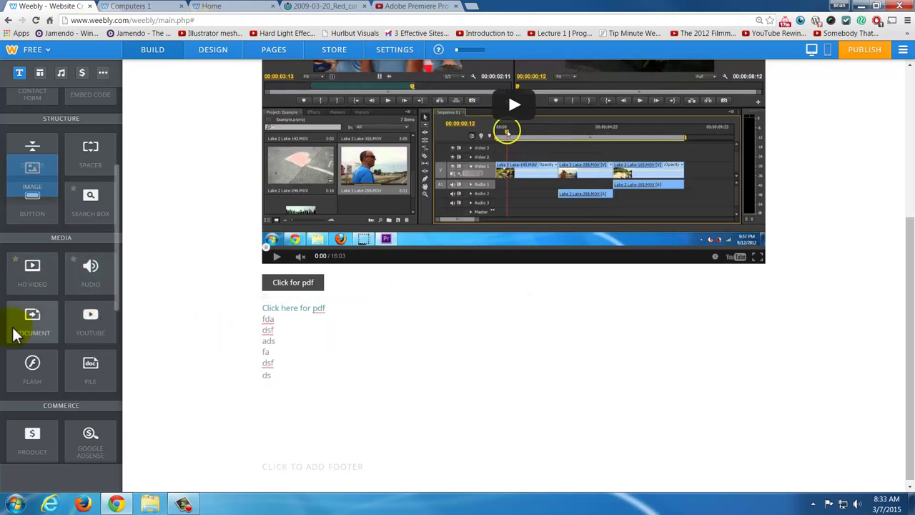
{"action": "scroll", "coordinate": [22, 333], "scroll_direction": "down", "scroll_amount": 5}
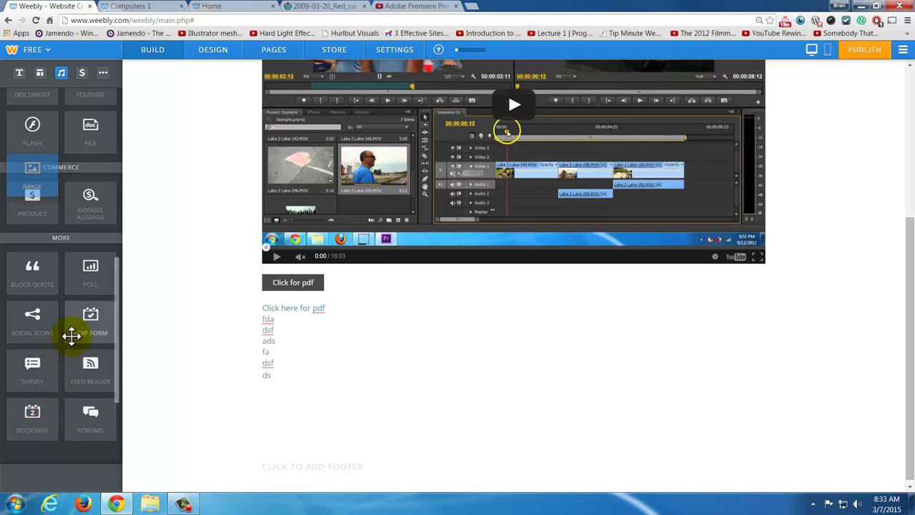
{"action": "scroll", "coordinate": [64, 335], "scroll_direction": "up", "scroll_amount": 3}
{"action": "scroll", "coordinate": [65, 331], "scroll_direction": "up", "scroll_amount": 3}
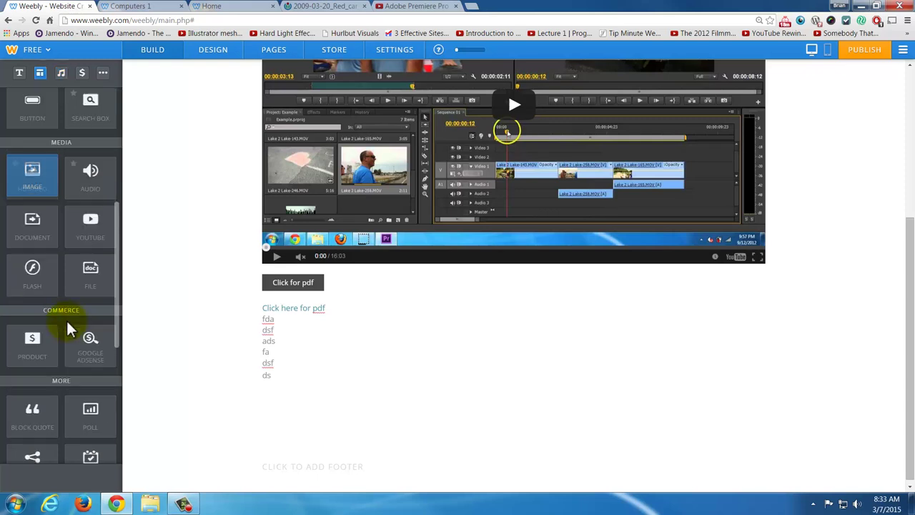
{"action": "scroll", "coordinate": [71, 325], "scroll_direction": "up", "scroll_amount": 5}
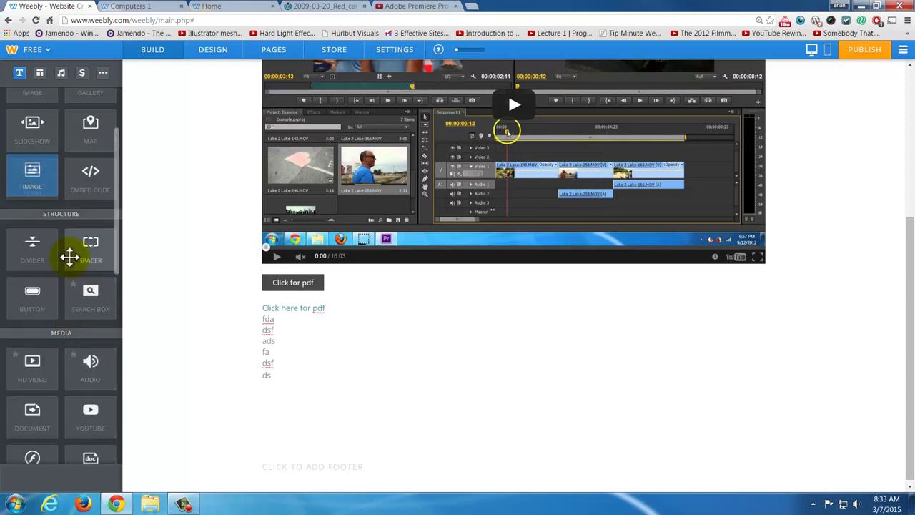
{"action": "scroll", "coordinate": [79, 279], "scroll_direction": "up", "scroll_amount": 3}
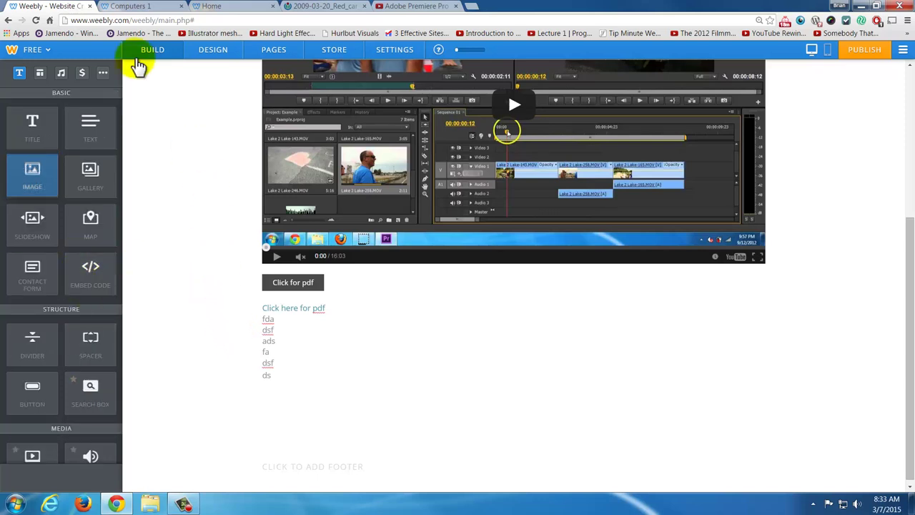
- Browse another element category, return to the basic elements, and open the site Settings
{"action": "left_click", "coordinate": [43, 80]}
{"action": "left_click", "coordinate": [20, 74]}
{"action": "scroll", "coordinate": [287, 168], "scroll_direction": "up", "scroll_amount": 3}
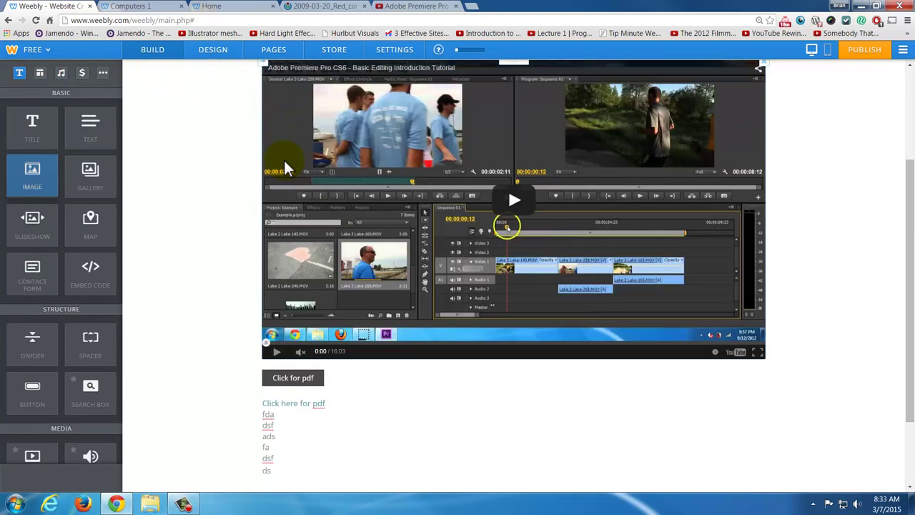
{"action": "left_click", "coordinate": [389, 57]}
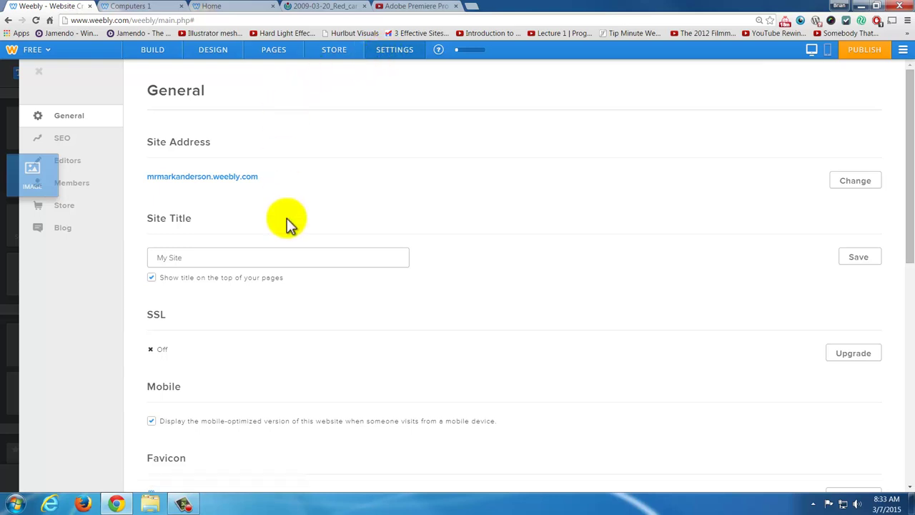
- Replace the My Site title with a new website title naming the site's owner
{"action": "left_click", "coordinate": [197, 258]}
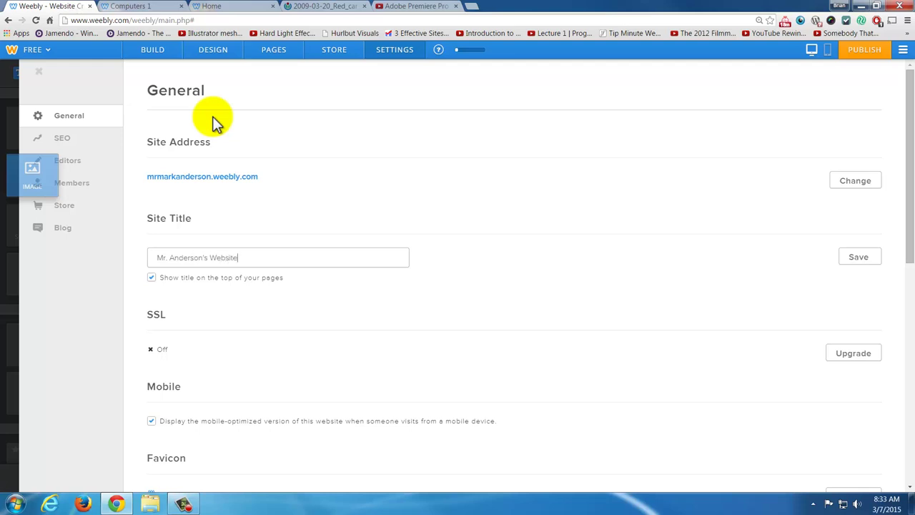
{"action": "scroll", "coordinate": [243, 347], "scroll_direction": "down", "scroll_amount": 1}
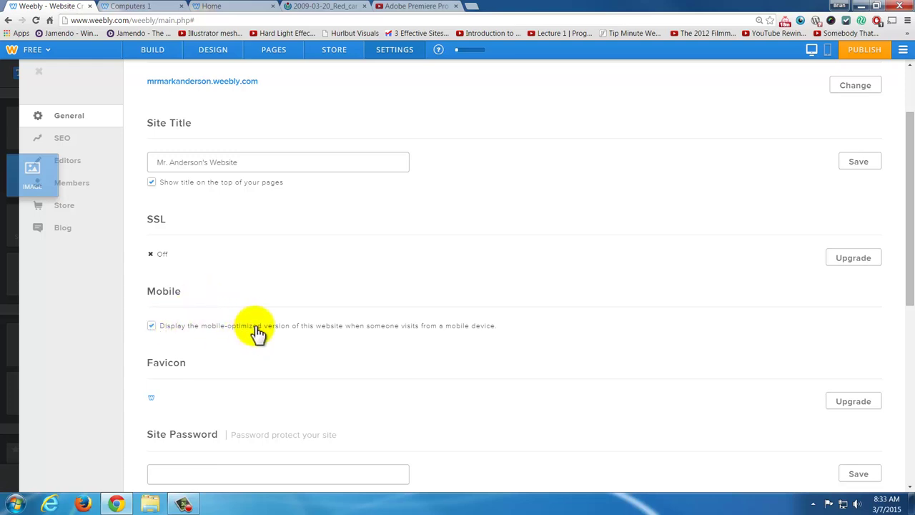
{"action": "scroll", "coordinate": [213, 329], "scroll_direction": "down", "scroll_amount": 1}
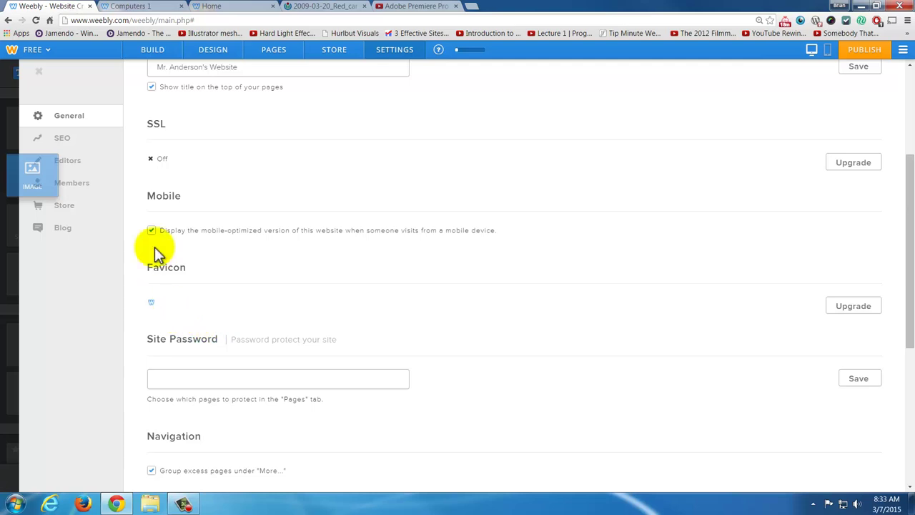
{"action": "left_click", "coordinate": [119, 7]}
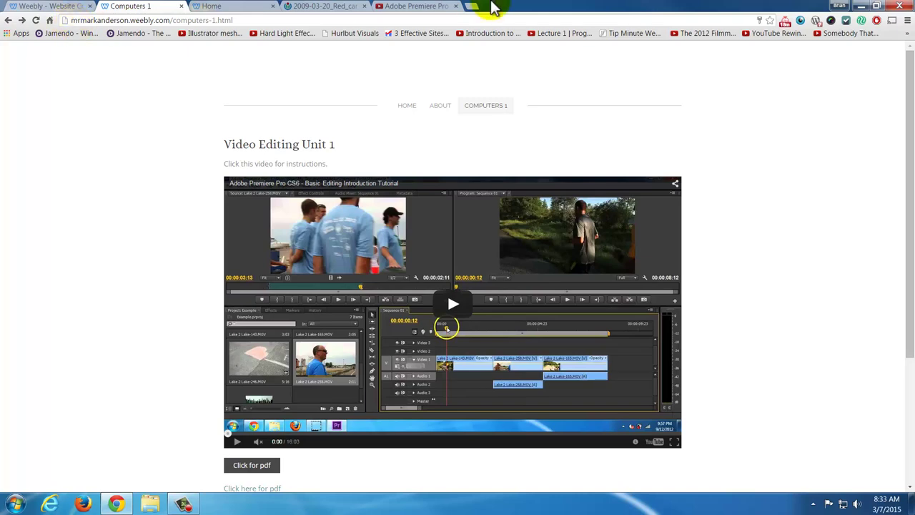
{"action": "left_click", "coordinate": [417, 7]}
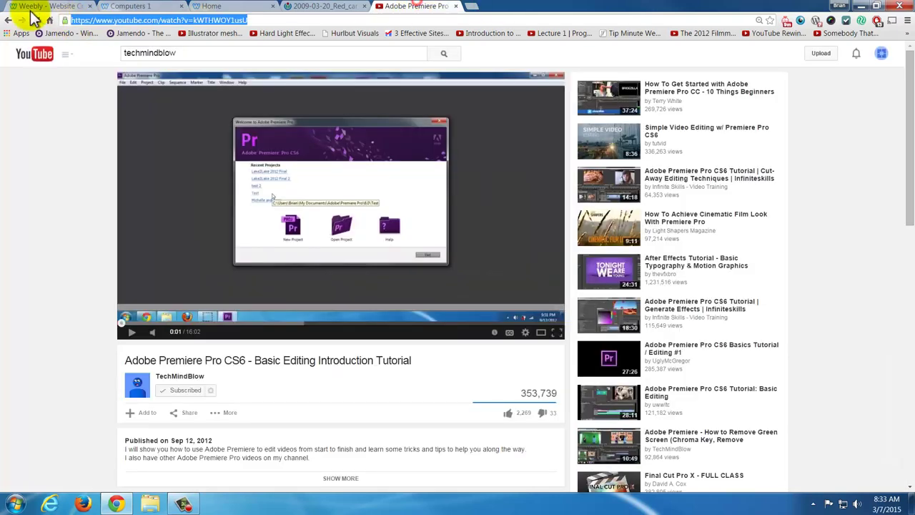
{"action": "left_click", "coordinate": [295, 7]}
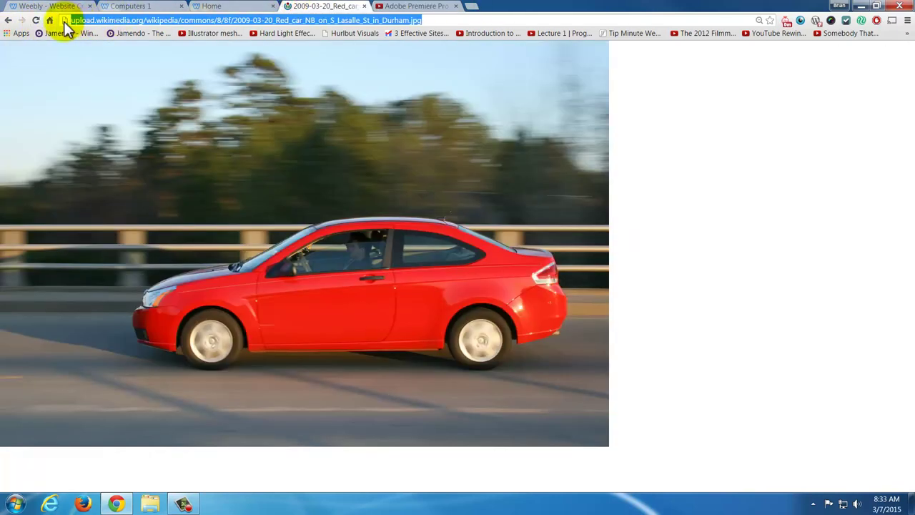
{"action": "left_click", "coordinate": [164, 7]}
{"action": "left_click", "coordinate": [40, 6]}
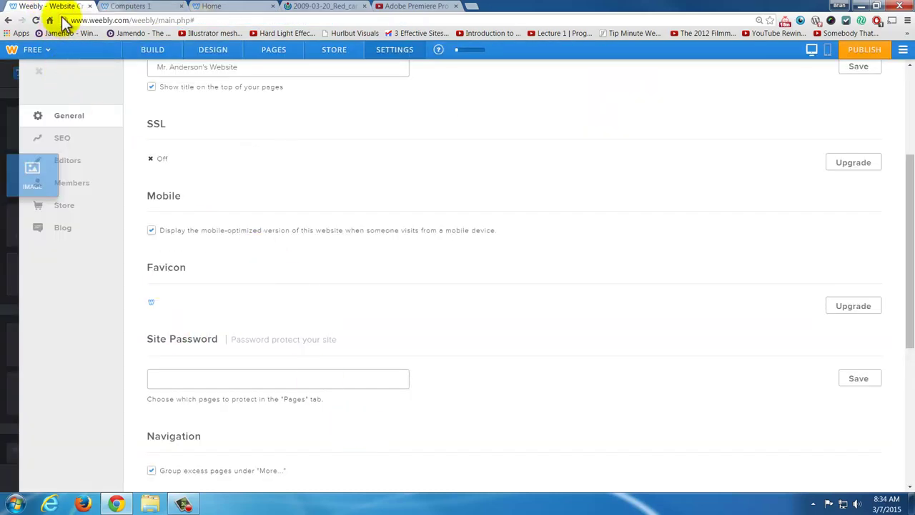
- Scroll the General settings and look through the SEO, Editors, Members and Store settings
{"action": "scroll", "coordinate": [215, 326], "scroll_direction": "down", "scroll_amount": 3}
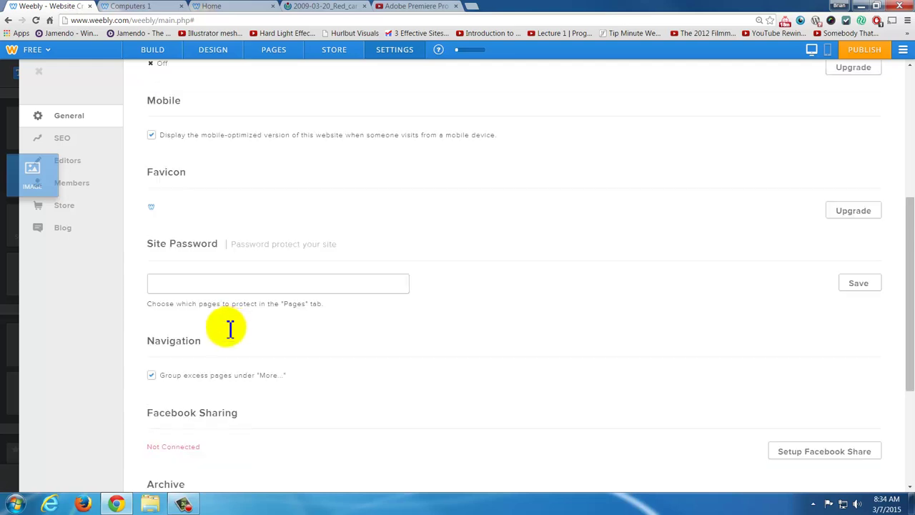
{"action": "scroll", "coordinate": [249, 289], "scroll_direction": "down", "scroll_amount": 1}
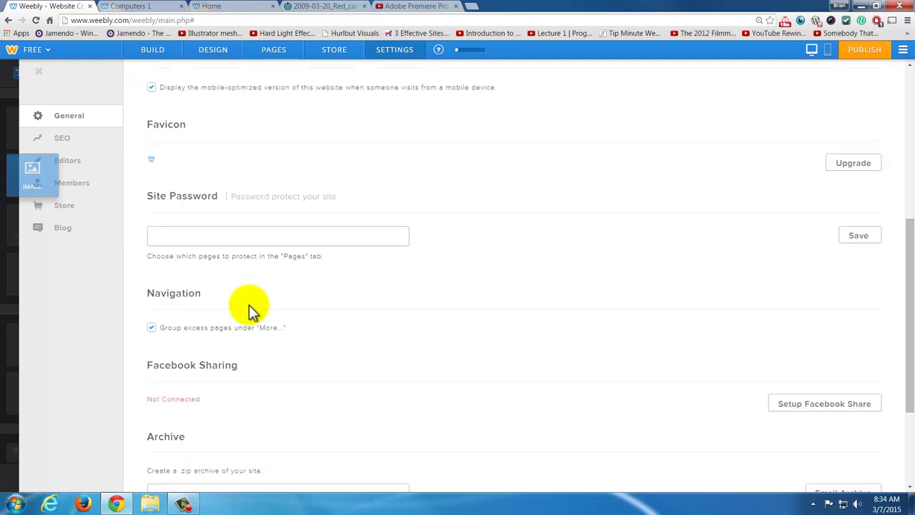
{"action": "scroll", "coordinate": [256, 326], "scroll_direction": "down", "scroll_amount": 2}
{"action": "scroll", "coordinate": [293, 329], "scroll_direction": "down", "scroll_amount": 1}
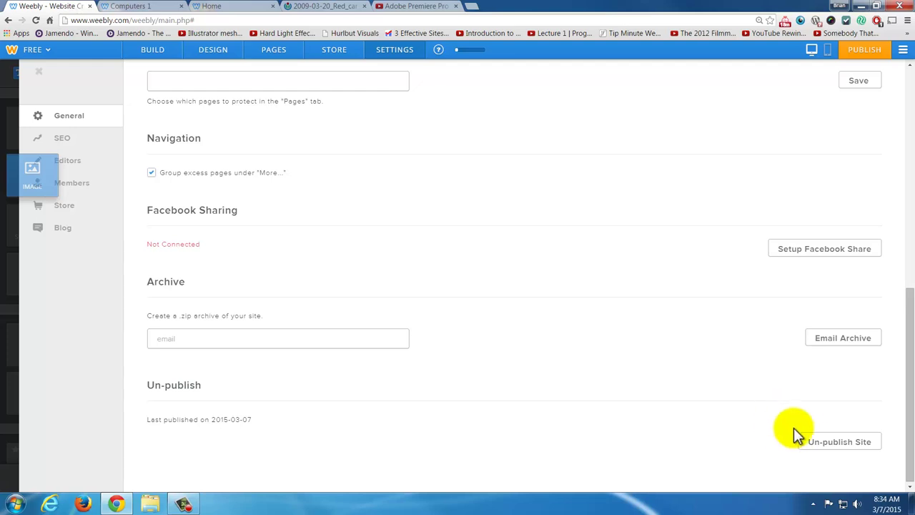
{"action": "left_click", "coordinate": [71, 139]}
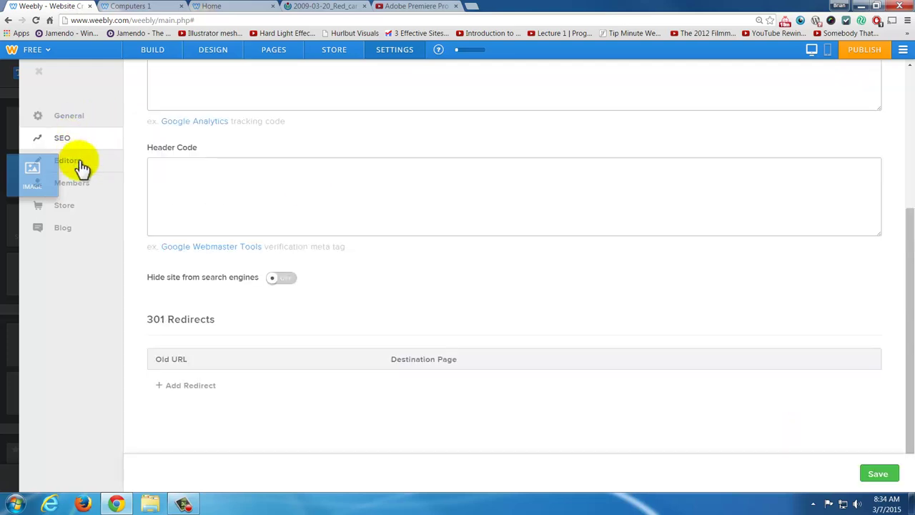
{"action": "left_click", "coordinate": [77, 160]}
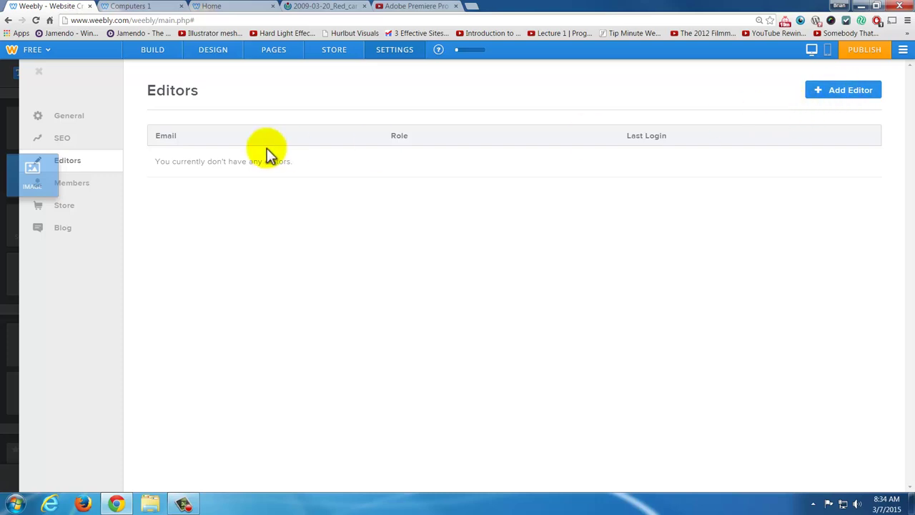
{"action": "left_click", "coordinate": [72, 187]}
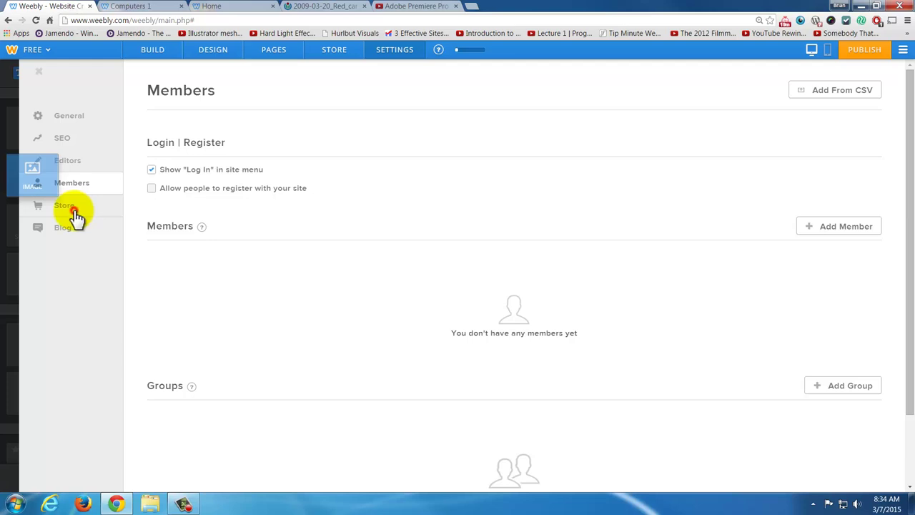
{"action": "left_click", "coordinate": [66, 207]}
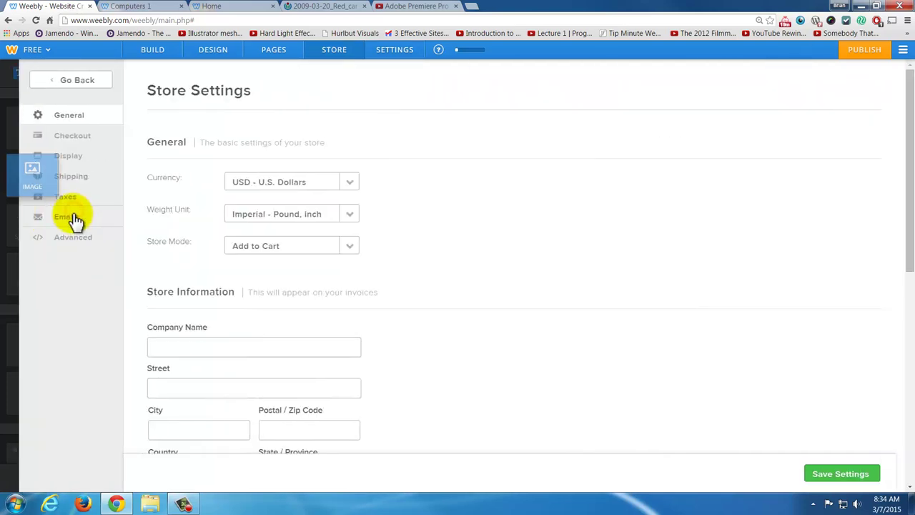
- Leave Store settings and open the Pages list showing the Untitled page's settings
{"action": "left_click", "coordinate": [73, 83]}
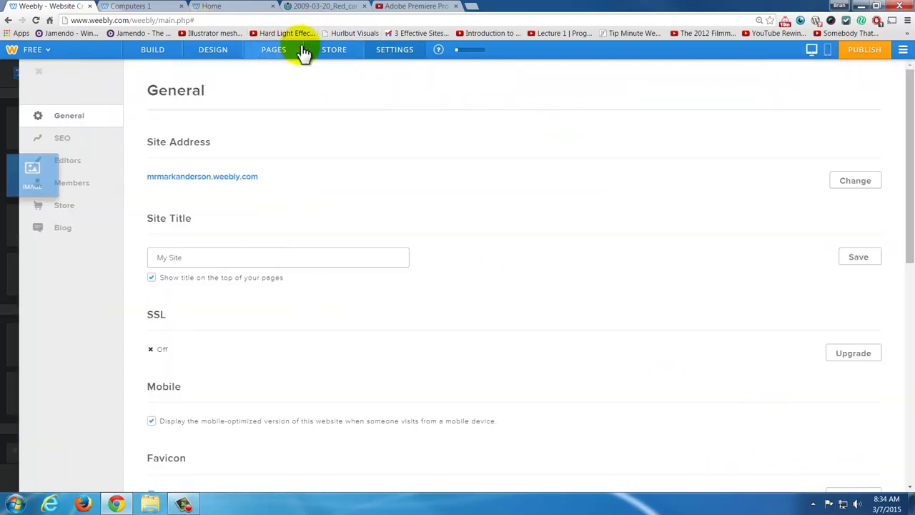
{"action": "left_click", "coordinate": [325, 52]}
{"action": "left_click", "coordinate": [290, 53]}
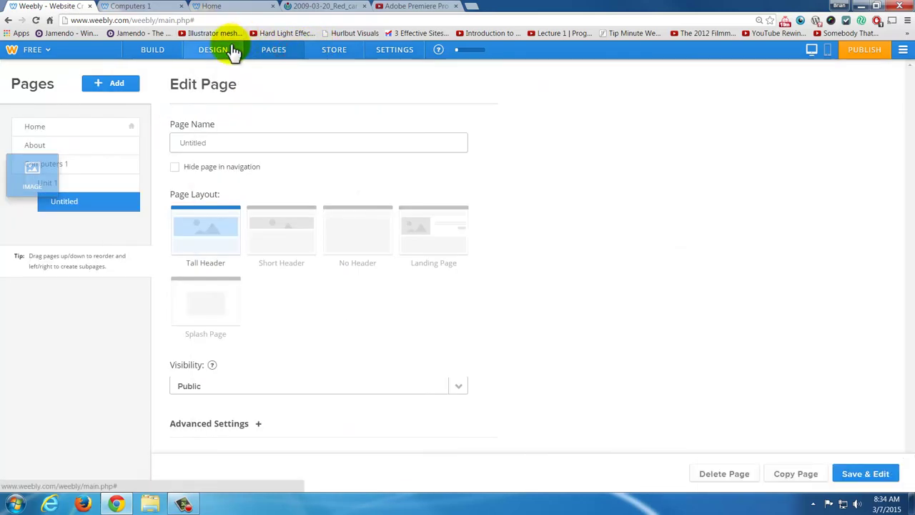
- Open the Site Title font settings from the Design font options
{"action": "left_click", "coordinate": [228, 53]}
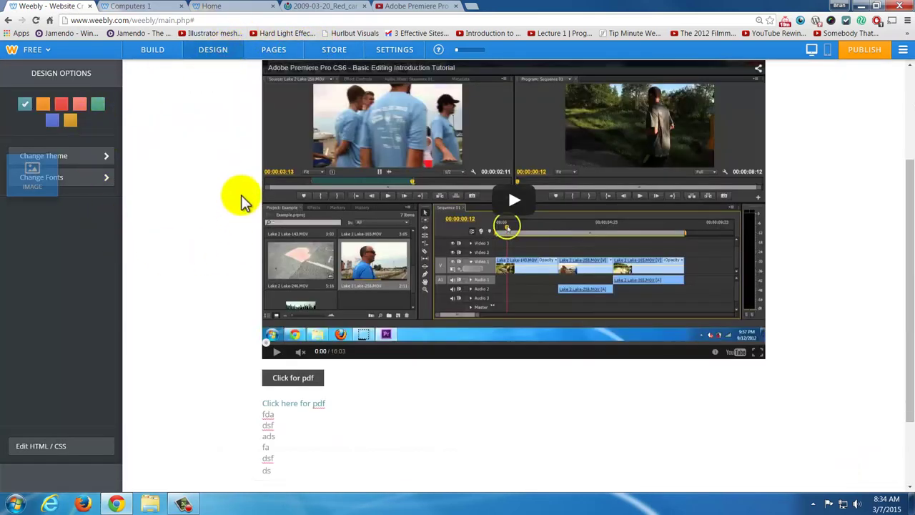
{"action": "scroll", "coordinate": [241, 194], "scroll_direction": "down", "scroll_amount": 1}
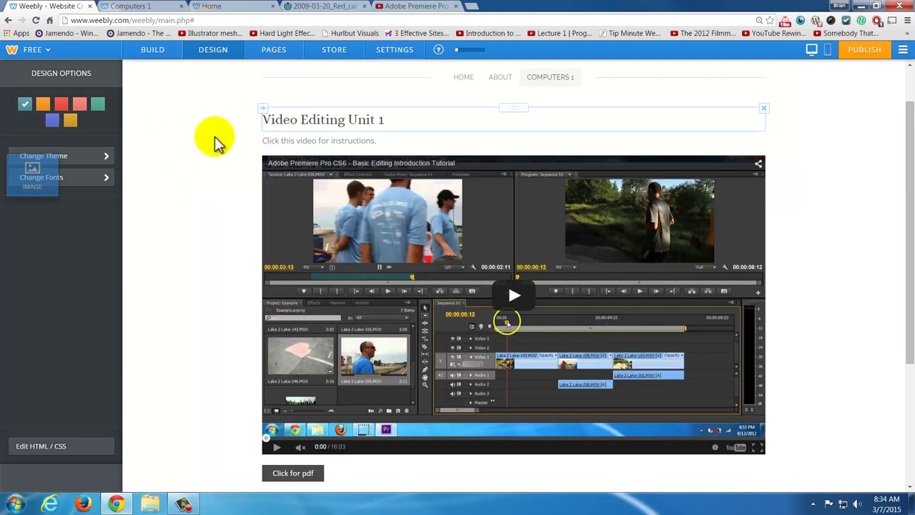
{"action": "left_click", "coordinate": [93, 187]}
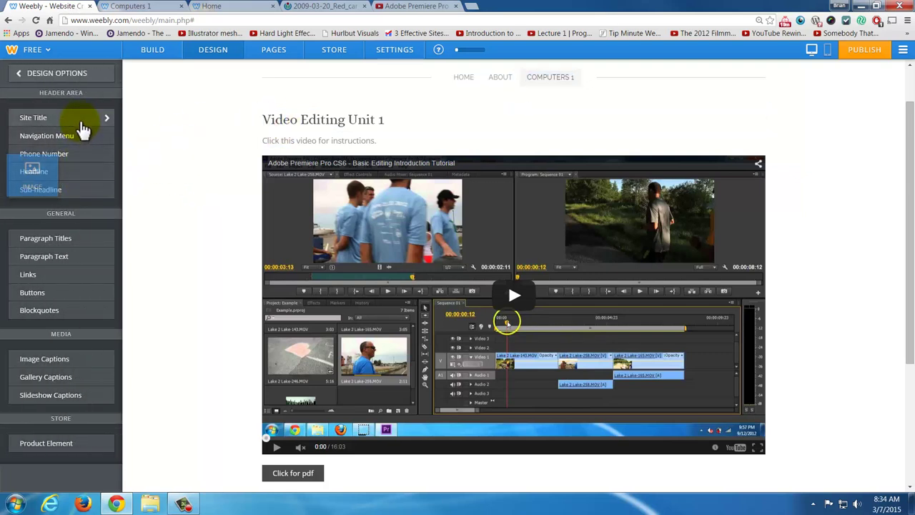
{"action": "scroll", "coordinate": [243, 163], "scroll_direction": "up", "scroll_amount": 1}
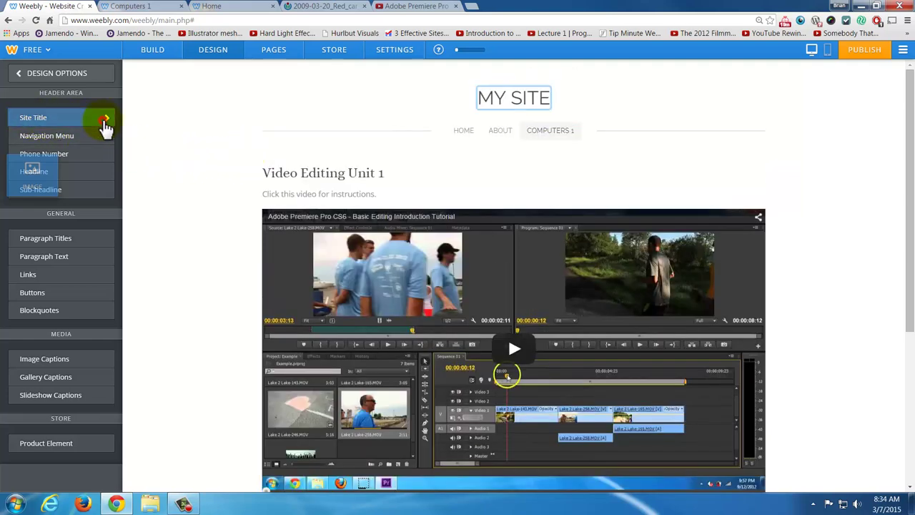
{"action": "left_click", "coordinate": [104, 120]}
- Set the site title to size 42, Bold weight and red colour
{"action": "left_click", "coordinate": [106, 147]}
{"action": "left_click", "coordinate": [106, 147]}
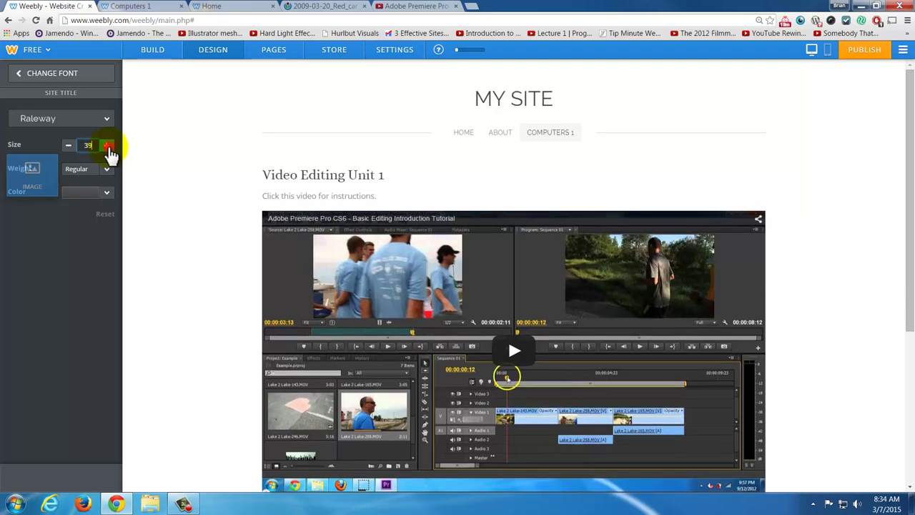
{"action": "left_click", "coordinate": [106, 149]}
{"action": "left_click", "coordinate": [108, 170]}
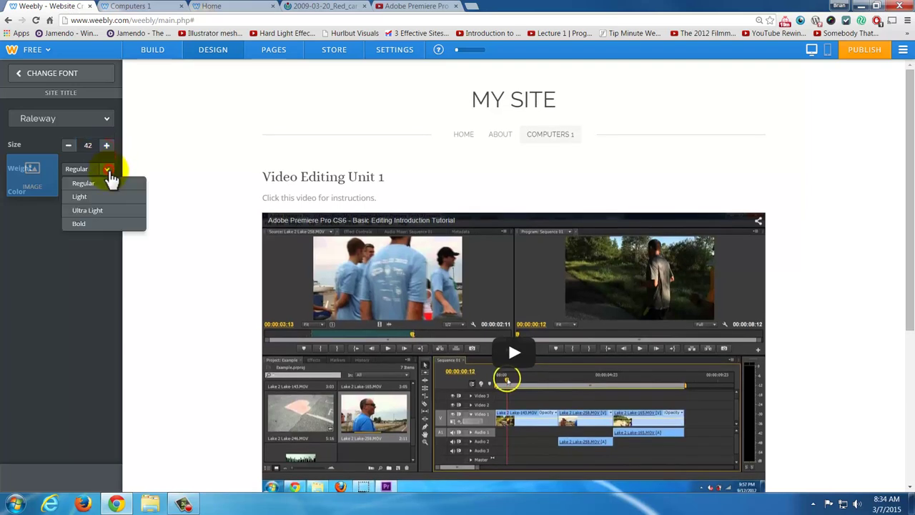
{"action": "left_click", "coordinate": [98, 213]}
{"action": "left_click", "coordinate": [104, 171]}
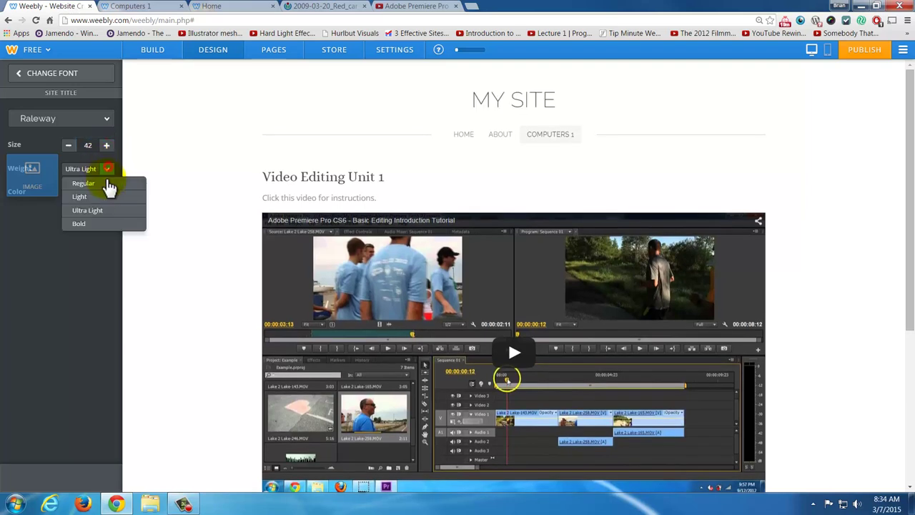
{"action": "left_click", "coordinate": [100, 225]}
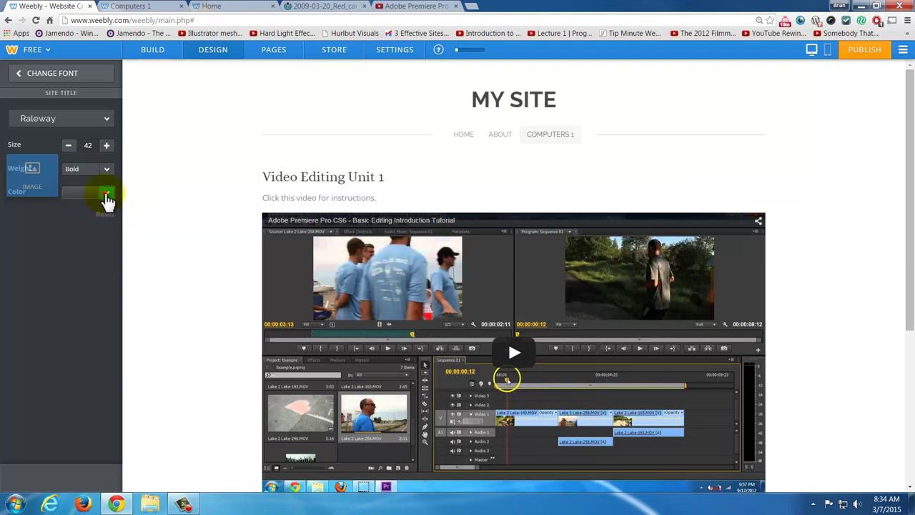
{"action": "left_click", "coordinate": [106, 194]}
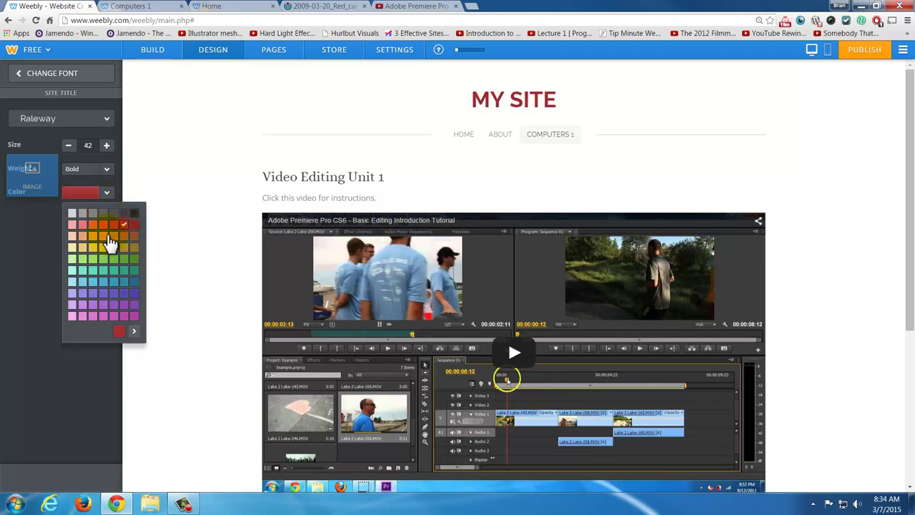
{"action": "left_click", "coordinate": [45, 279]}
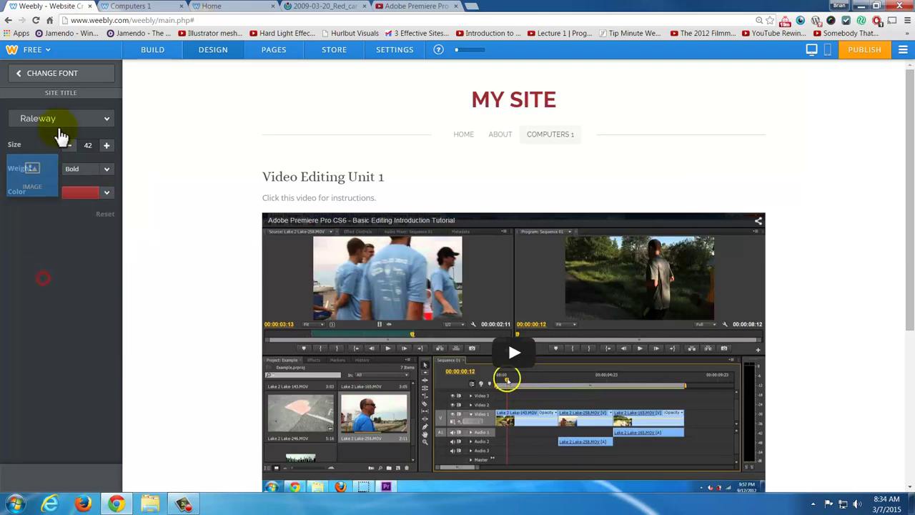
{"action": "left_click", "coordinate": [68, 74]}
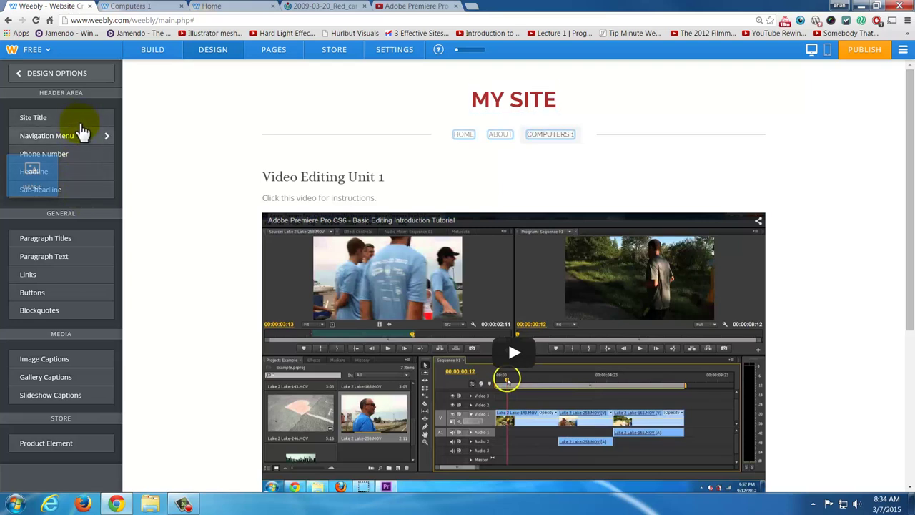
- Increase the Paragraph Titles font size by two steps
{"action": "left_click", "coordinate": [80, 242]}
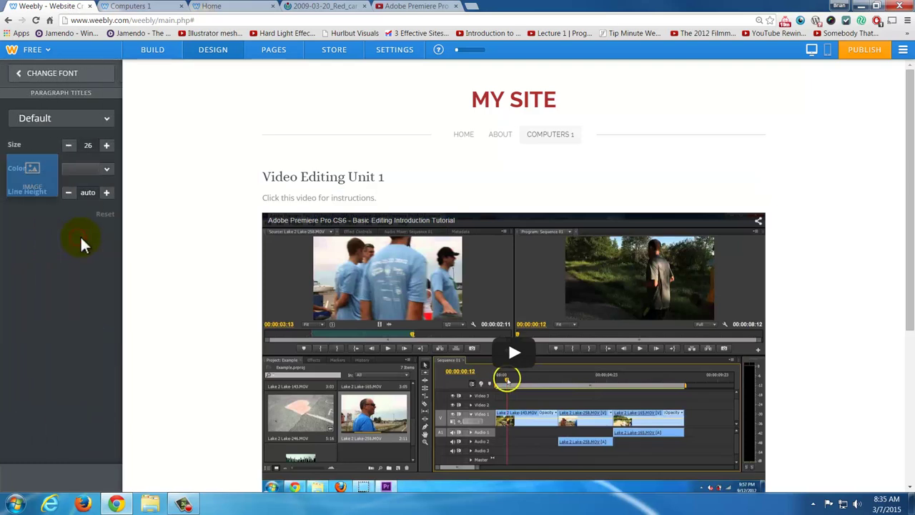
{"action": "left_click", "coordinate": [107, 146]}
{"action": "left_click", "coordinate": [108, 146]}
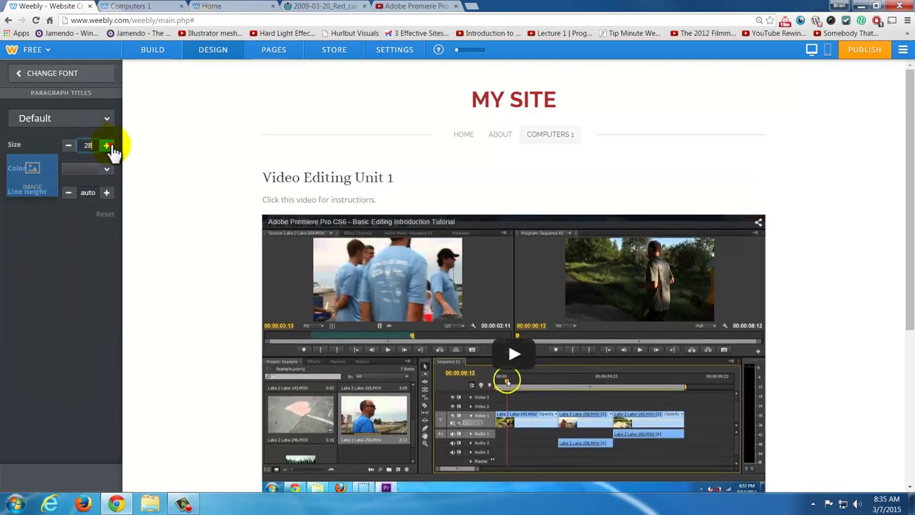
{"action": "left_click", "coordinate": [108, 146]}
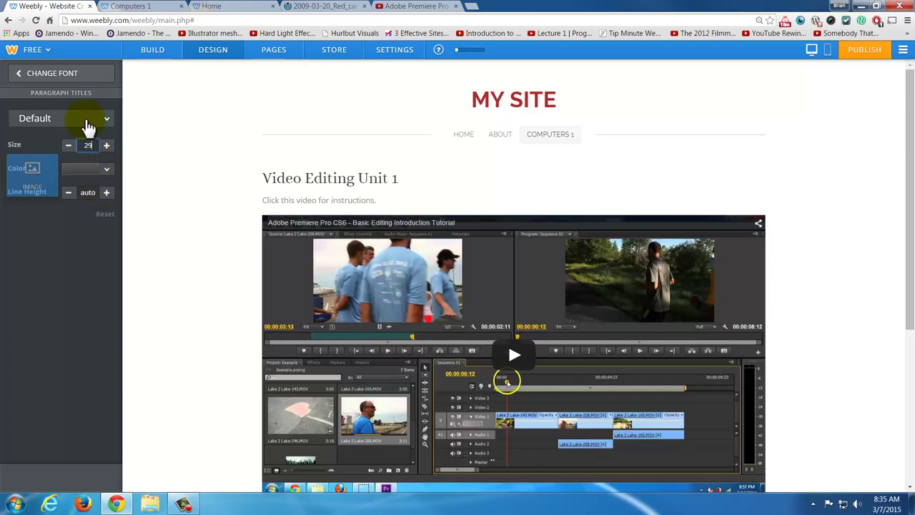
{"action": "left_click", "coordinate": [50, 78]}
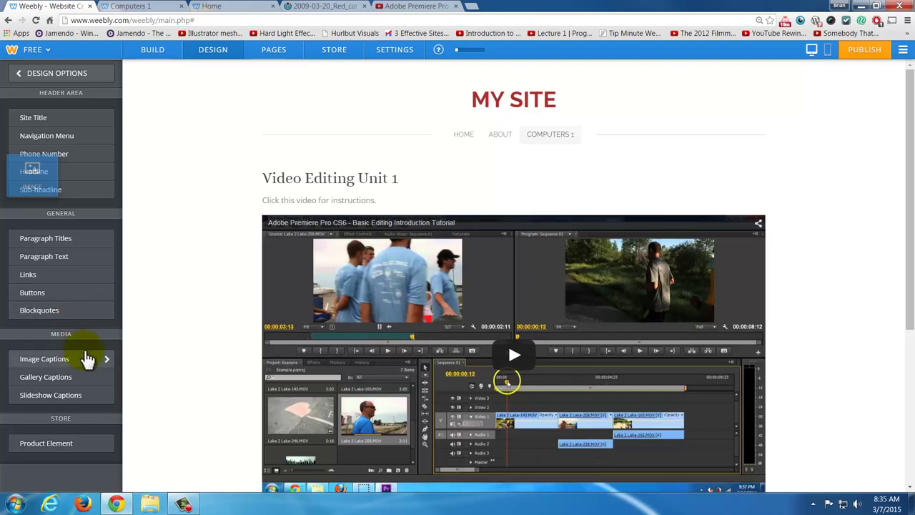
- Raise the Paragraph Text font size from 15 to 17
{"action": "left_click", "coordinate": [51, 261]}
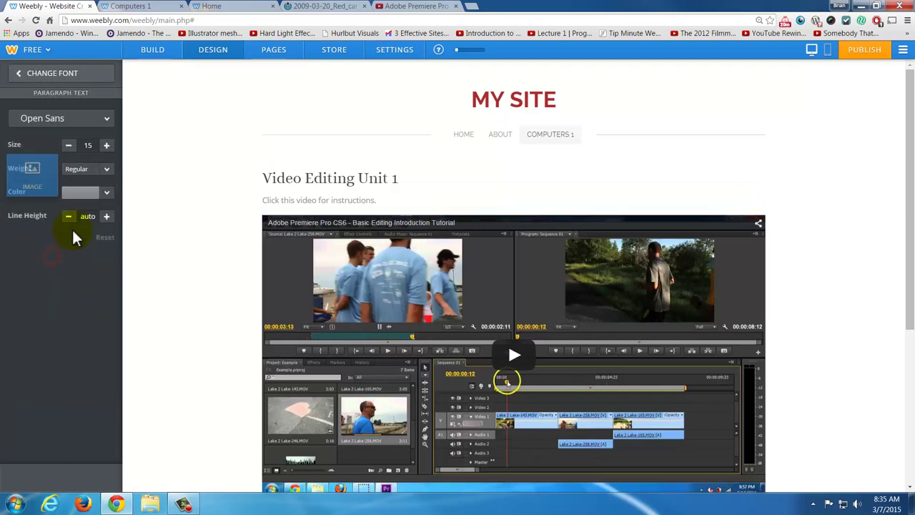
{"action": "left_click", "coordinate": [106, 146]}
{"action": "left_click", "coordinate": [107, 146]}
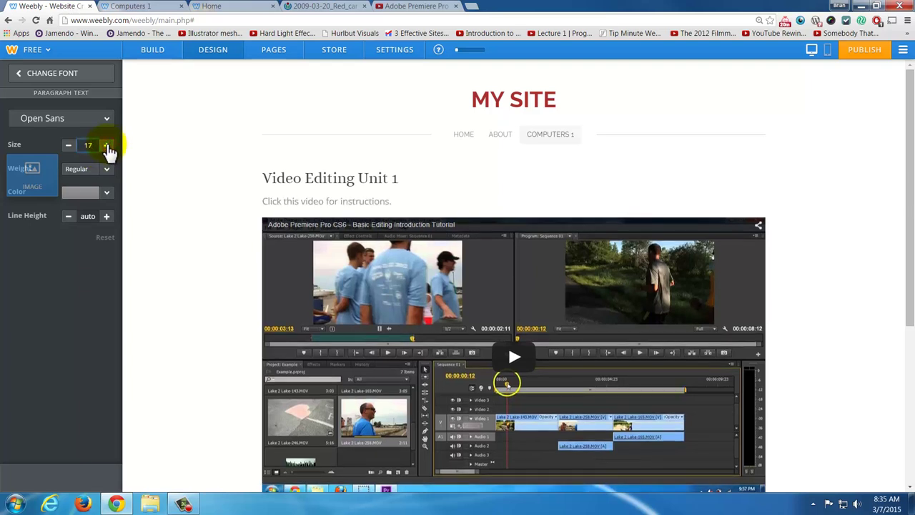
{"action": "left_click", "coordinate": [76, 75]}
{"action": "left_click", "coordinate": [75, 74]}
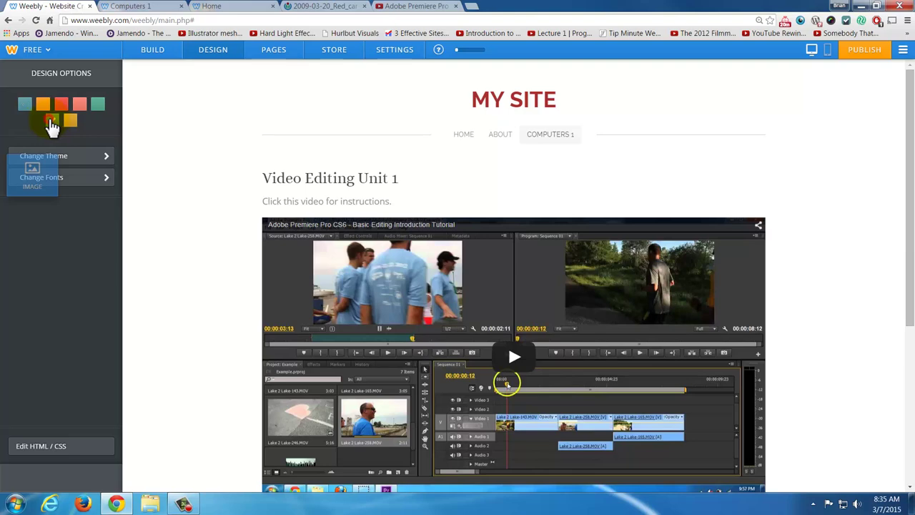
- Switch the site theme from its blue colour variation to the red one
{"action": "left_click", "coordinate": [51, 121]}
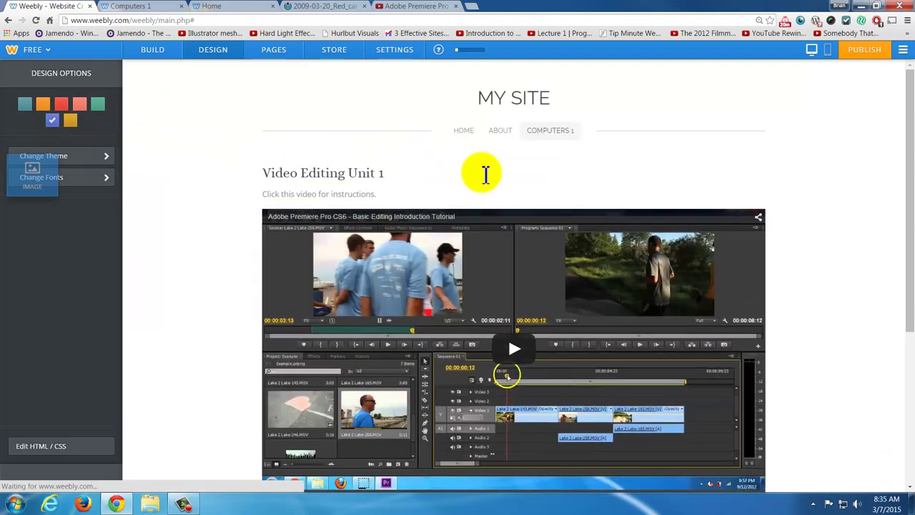
{"action": "scroll", "coordinate": [215, 325], "scroll_direction": "down", "scroll_amount": 3}
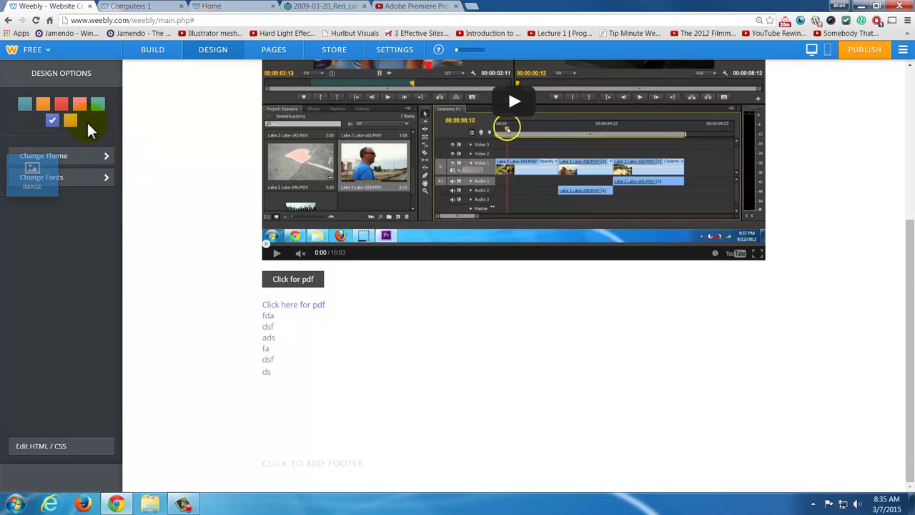
{"action": "left_click", "coordinate": [62, 107]}
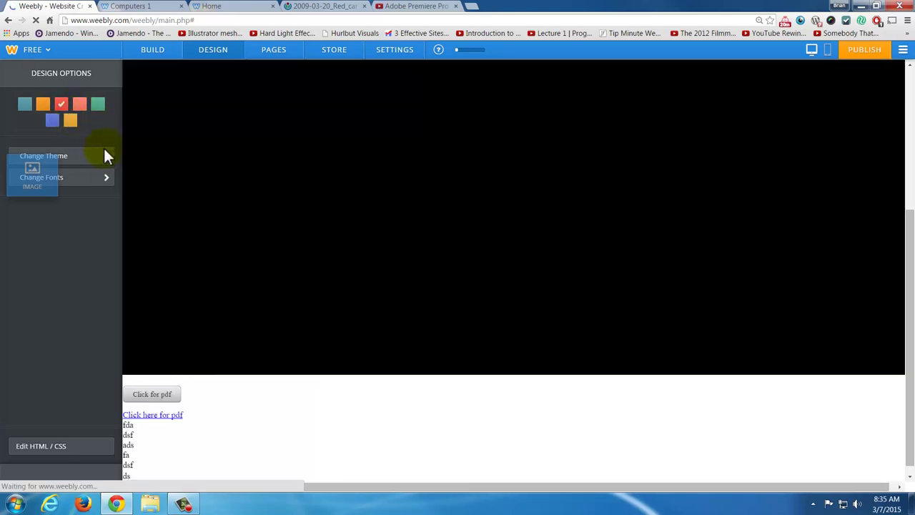
{"action": "scroll", "coordinate": [348, 329], "scroll_direction": "up", "scroll_amount": 3}
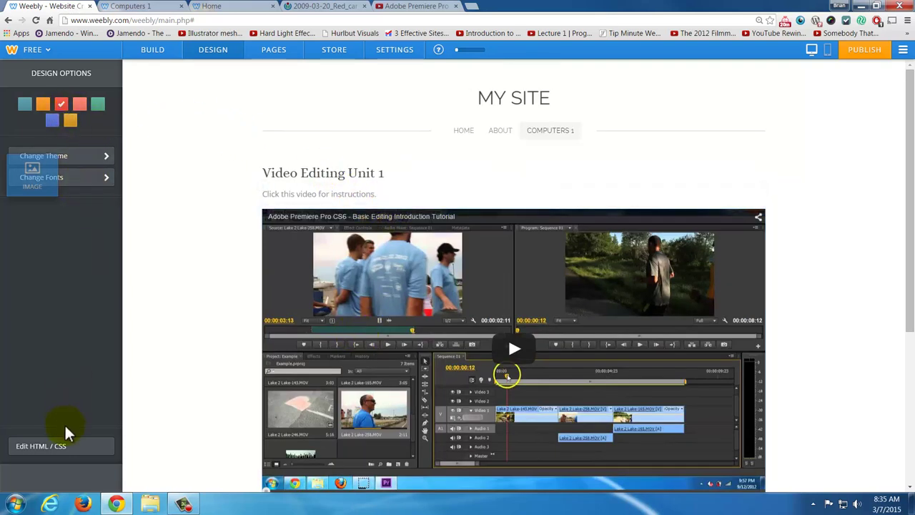
- Republish the site with the red theme and restyled MY SITE title
{"action": "left_click", "coordinate": [162, 54]}
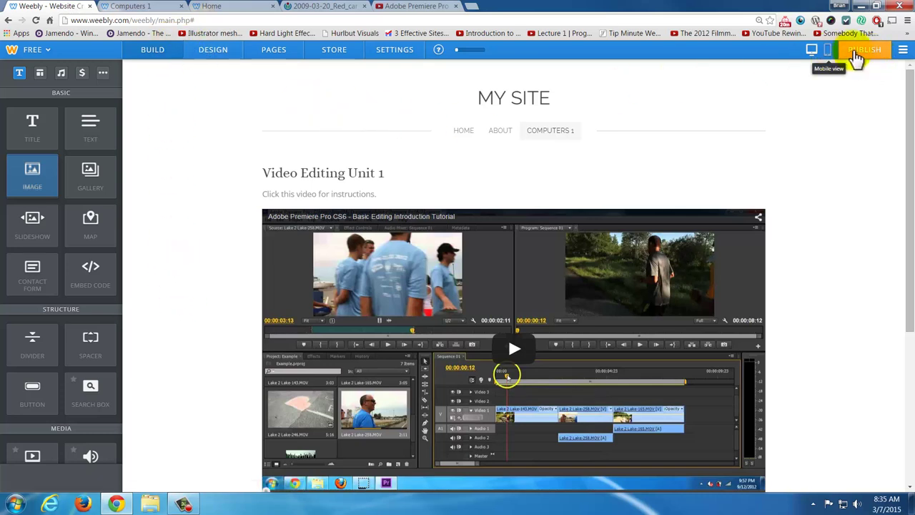
{"action": "left_click", "coordinate": [858, 52]}
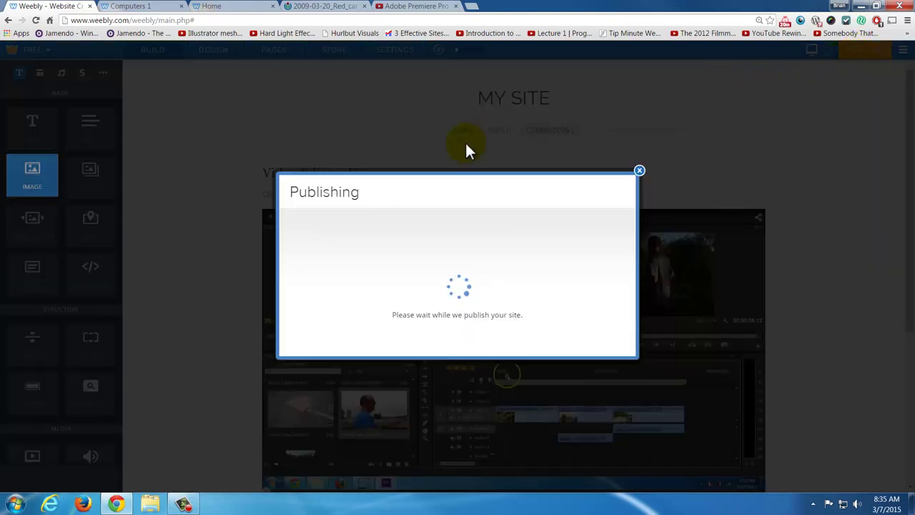